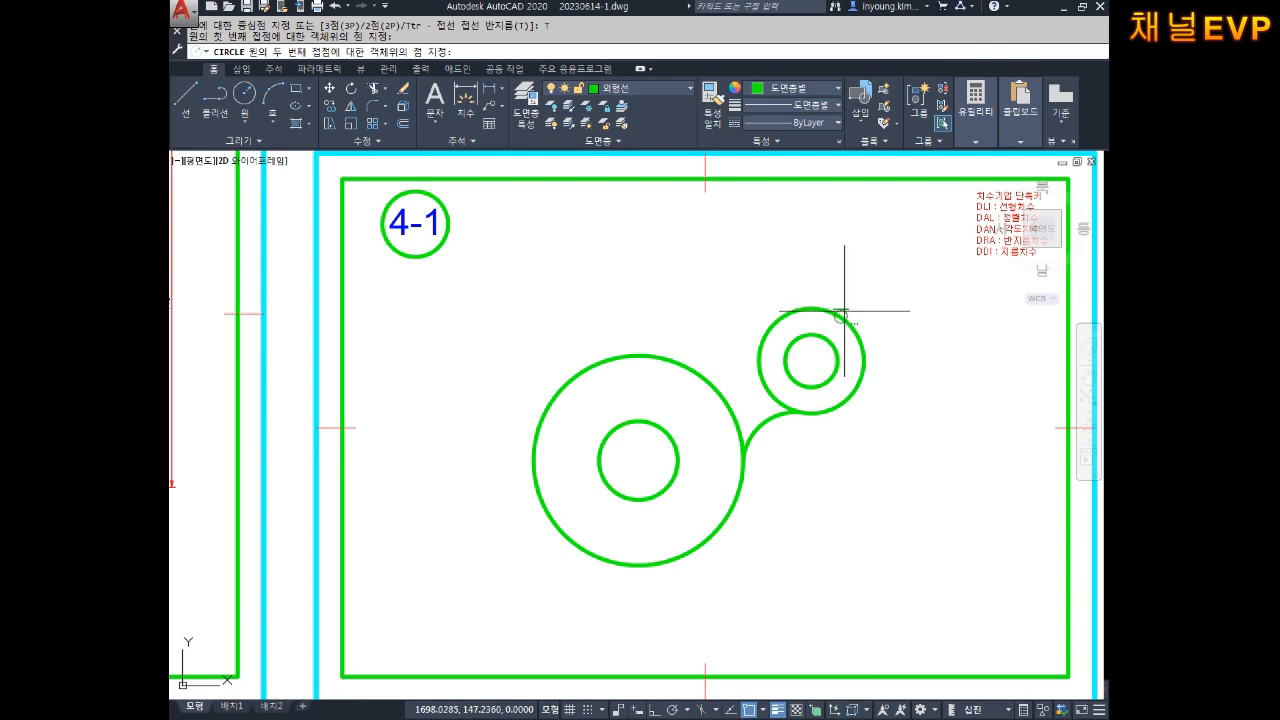
Draw a circle of radius 100 tangent to the outer circles around the large and small holes.
click(844, 311)
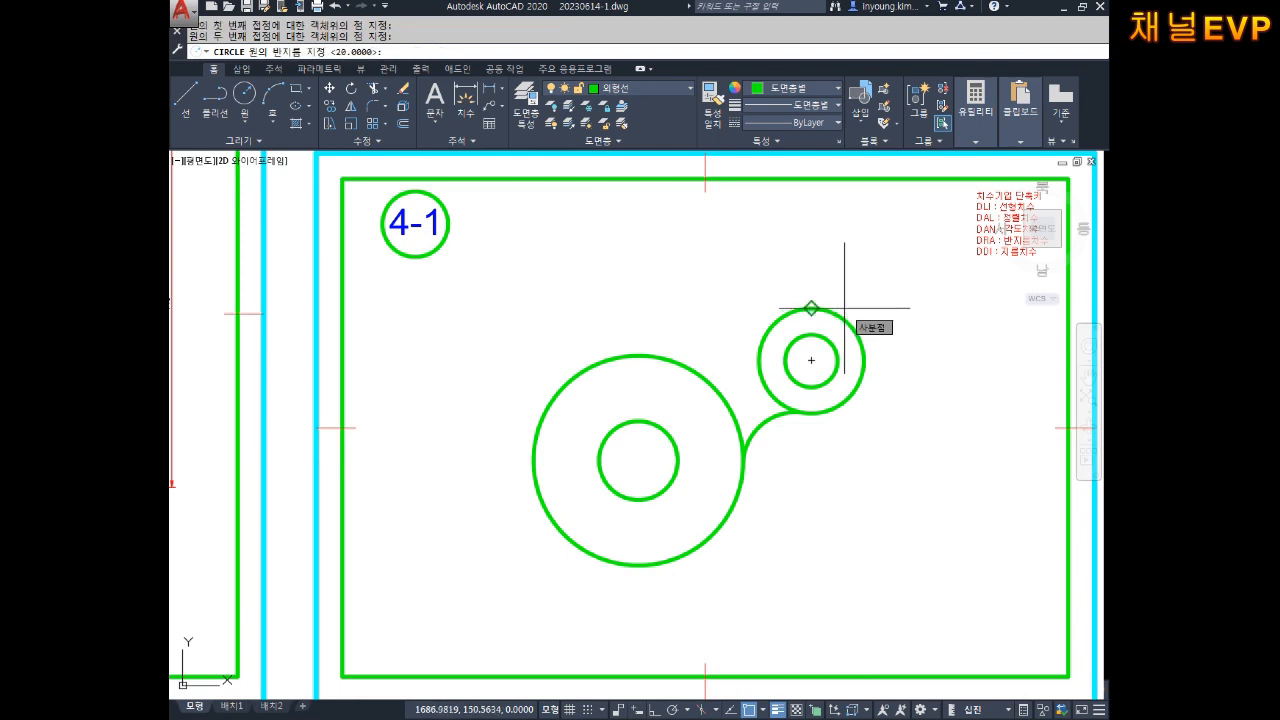
text(100)
key(Return)
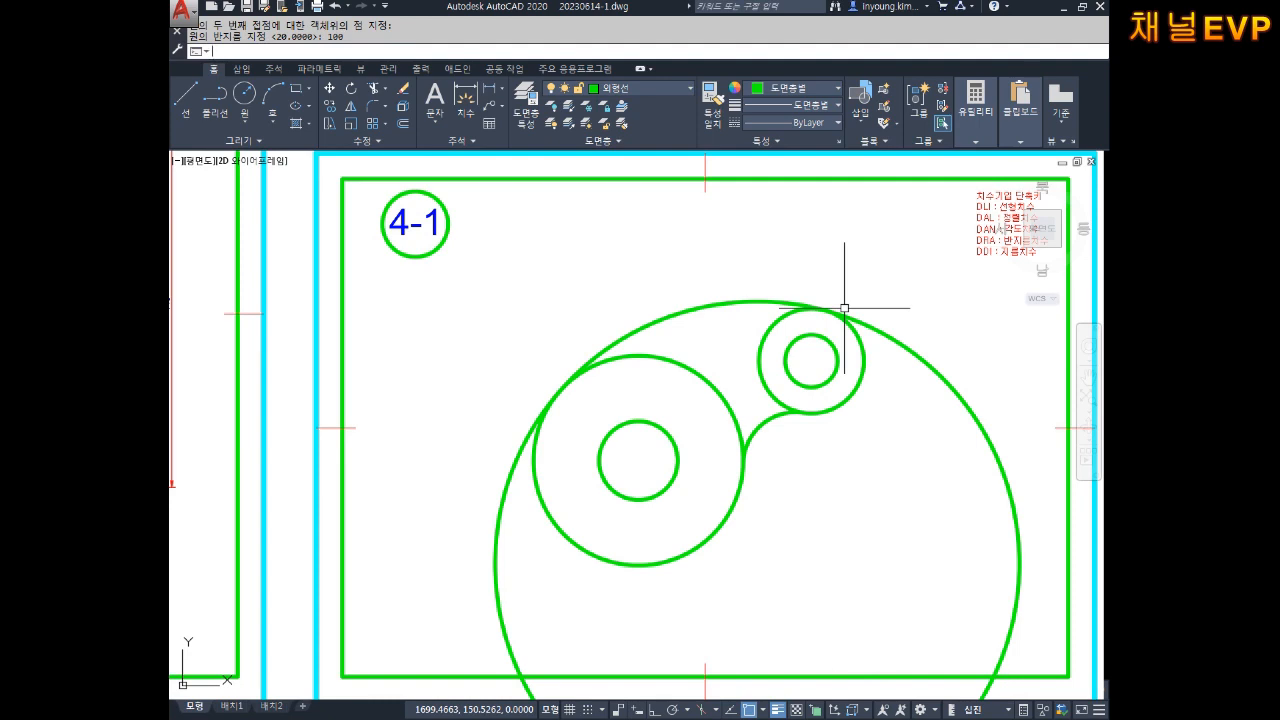
key(Escape)
key(Escape)
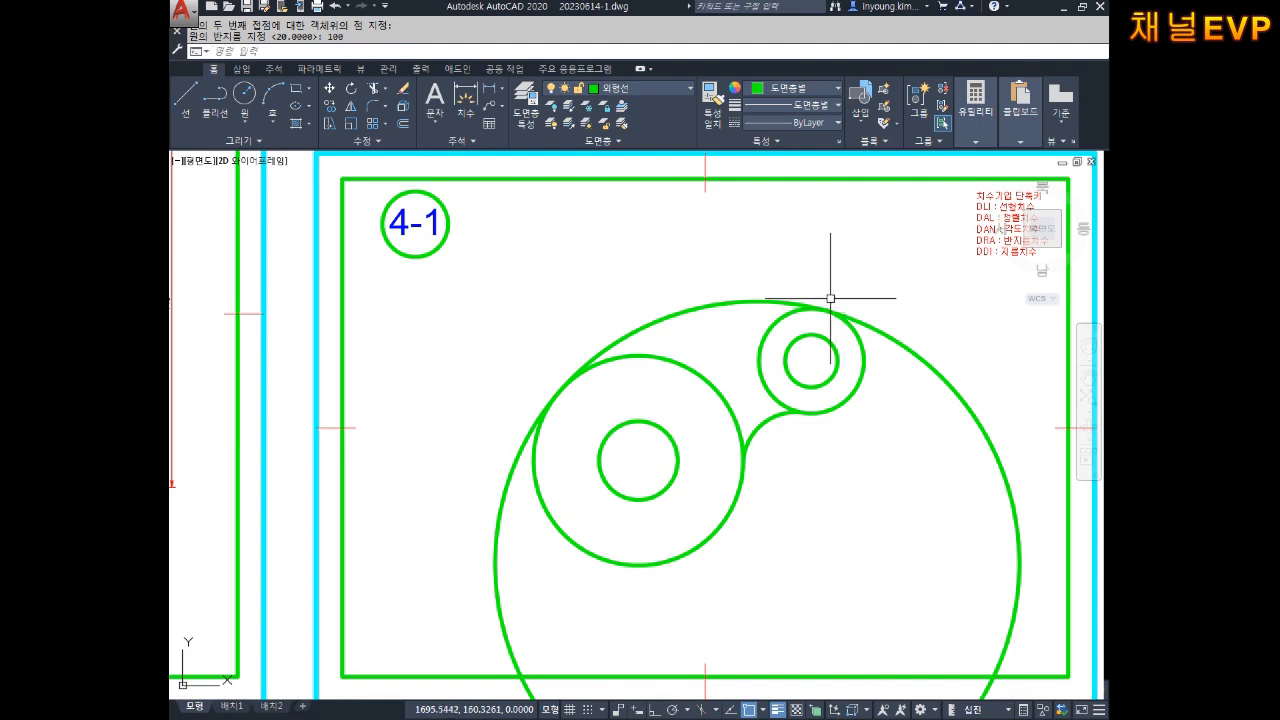
Trim the radius 100 circle against the two outer circles, keeping only the upper arc that joins them.
middle_drag(810, 458, 809, 400)
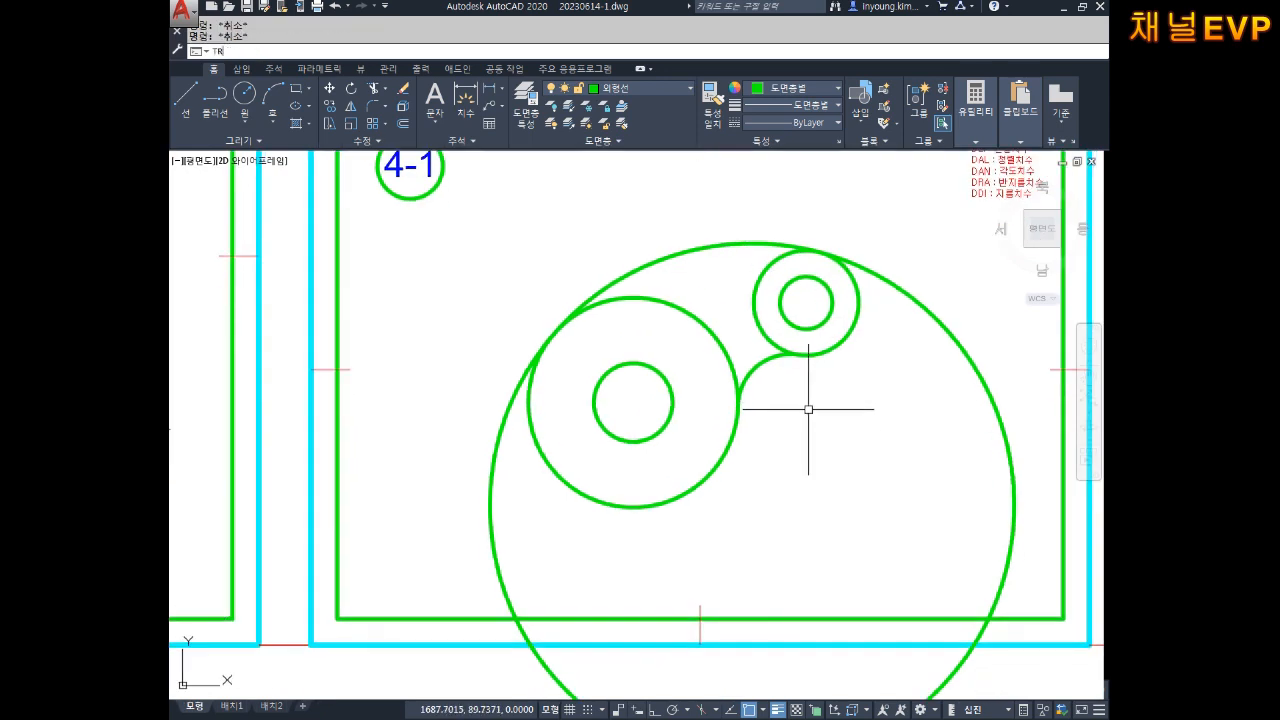
text(TR)
key(Return)
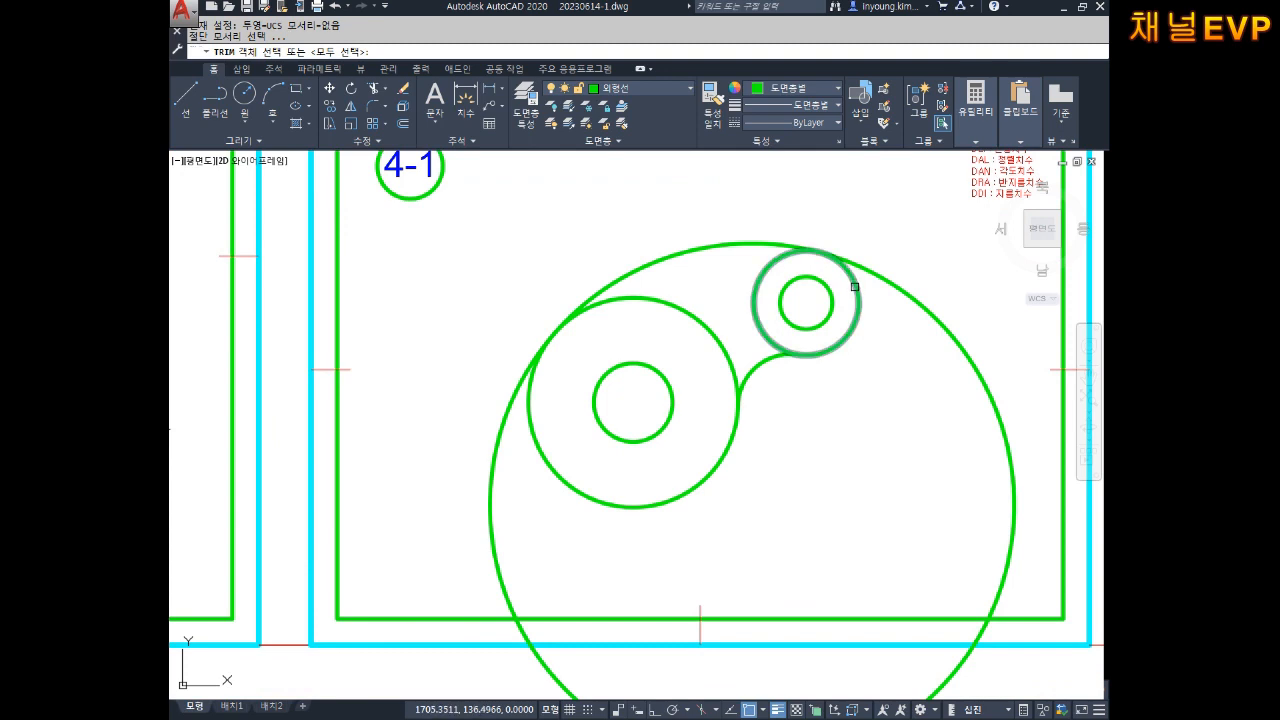
click(855, 318)
click(584, 488)
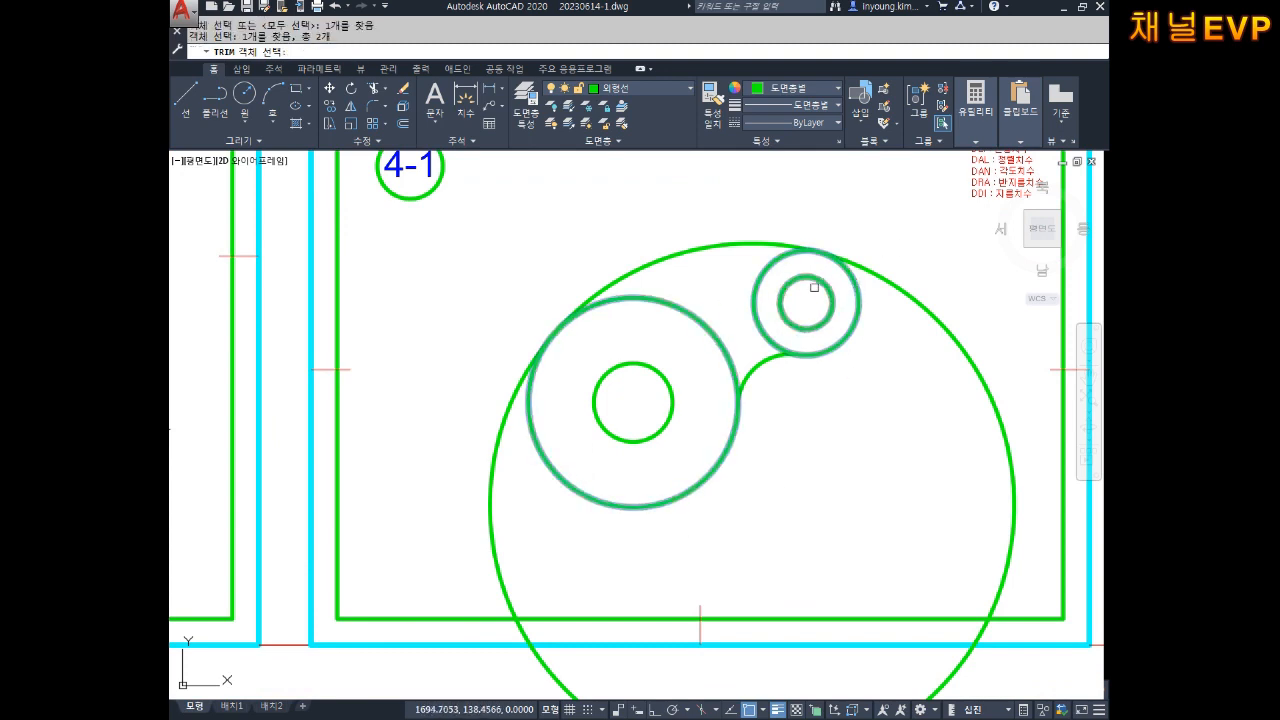
key(Return)
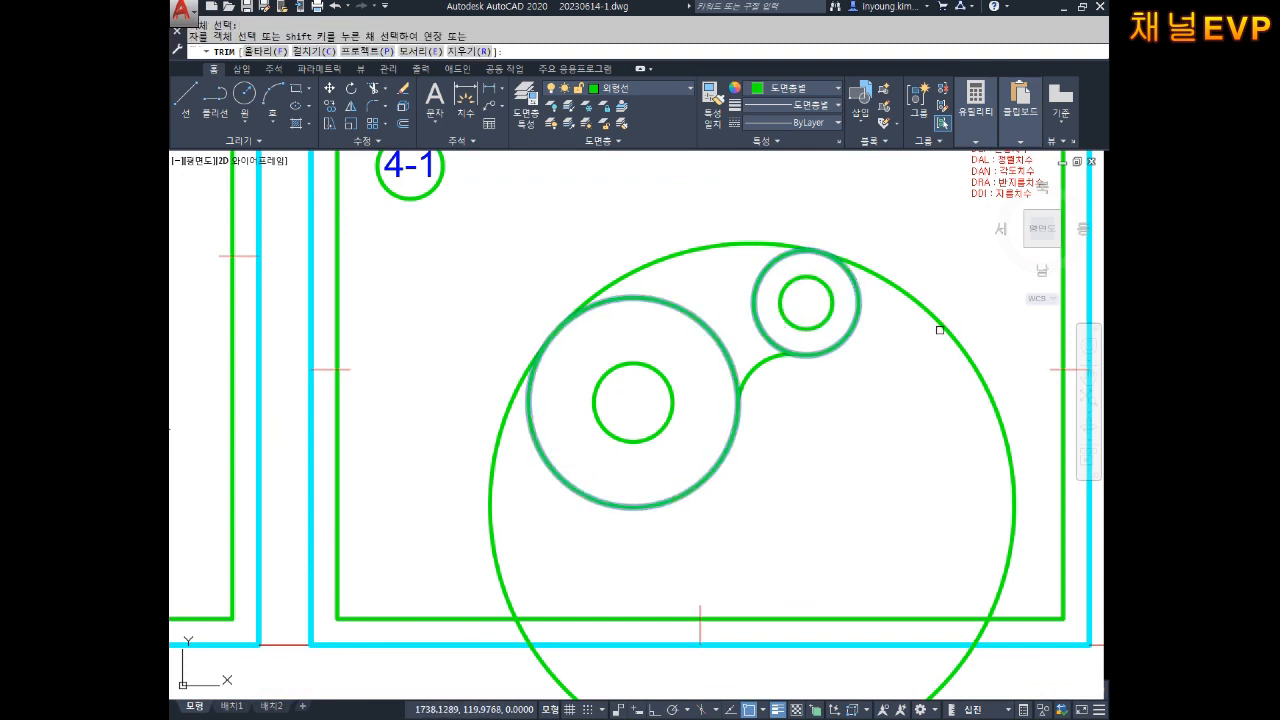
click(940, 320)
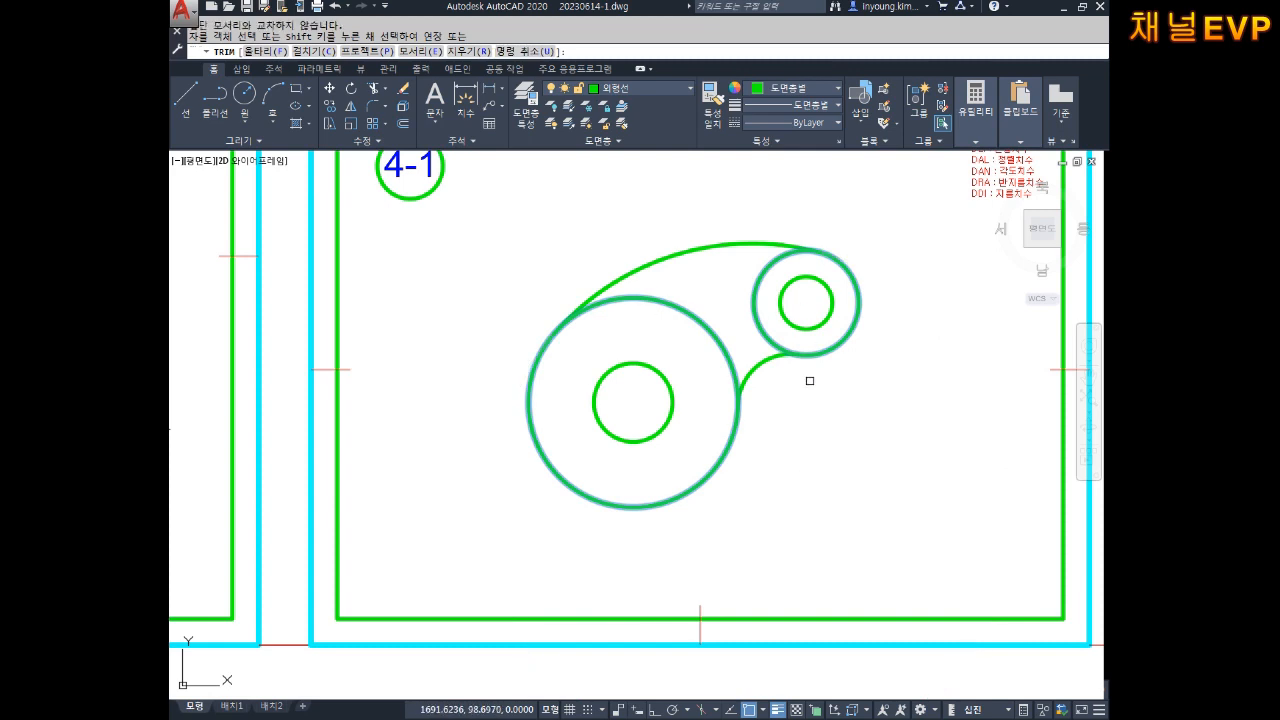
scroll(743, 307, up, 2)
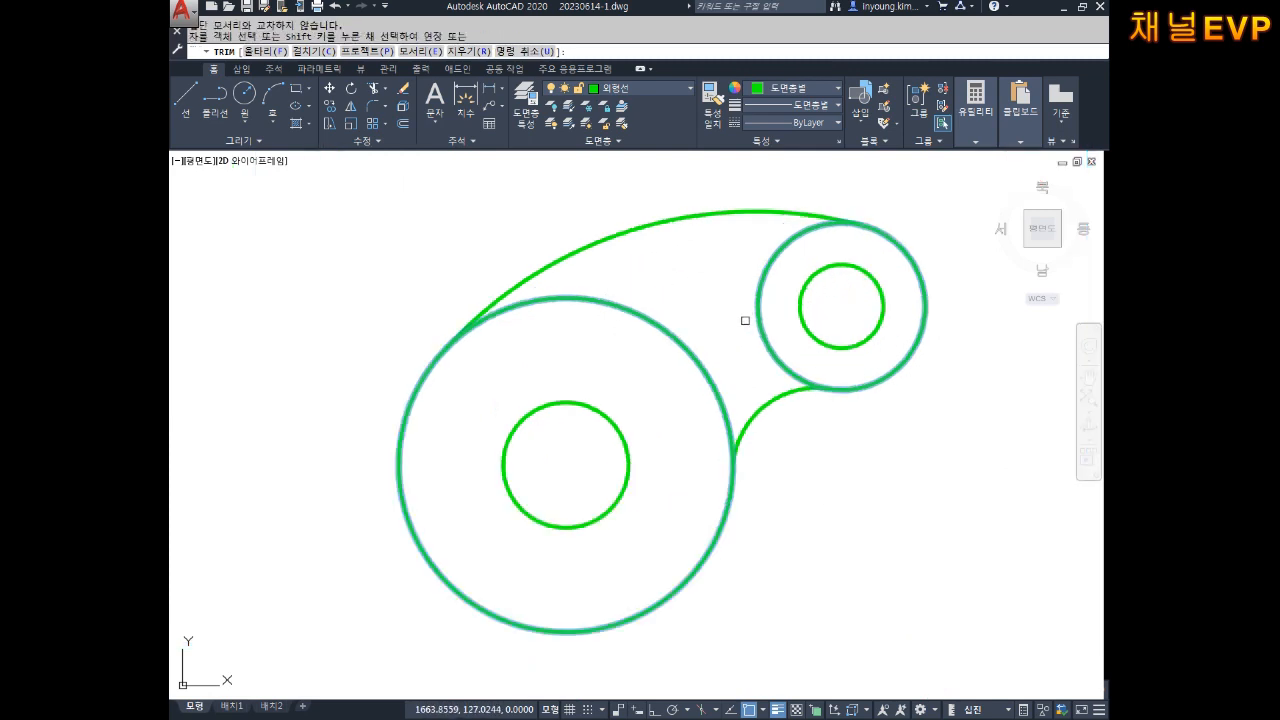
scroll(737, 323, down, 2)
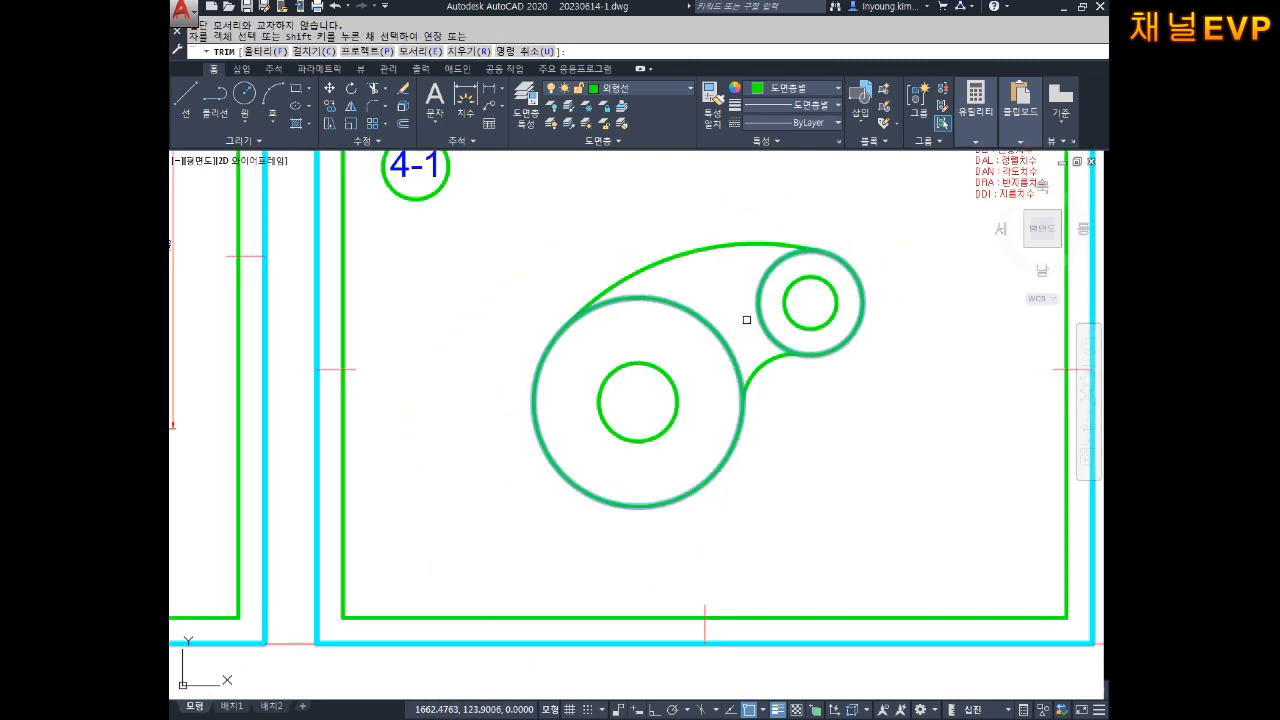
scroll(746, 320, up, 2)
key(Escape)
key(Escape)
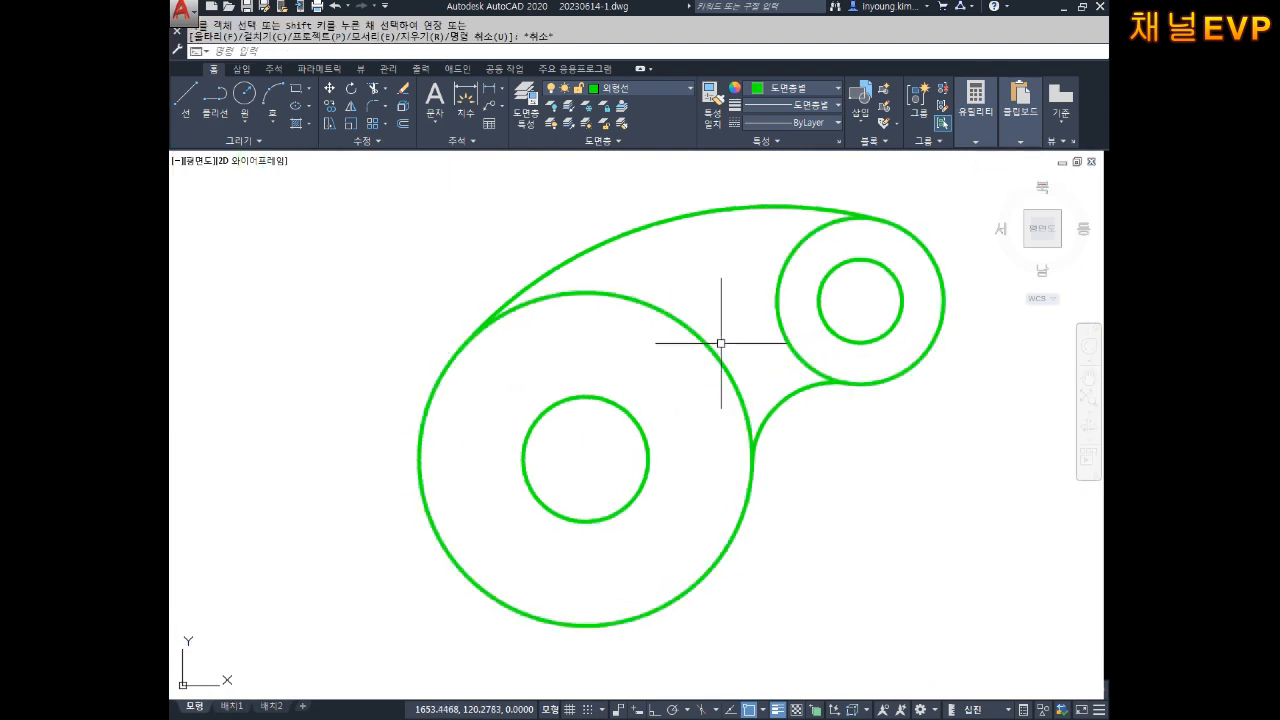
Trim away the inner portions of both outer circles so the part has one continuous outline.
text(tr)
key(Escape)
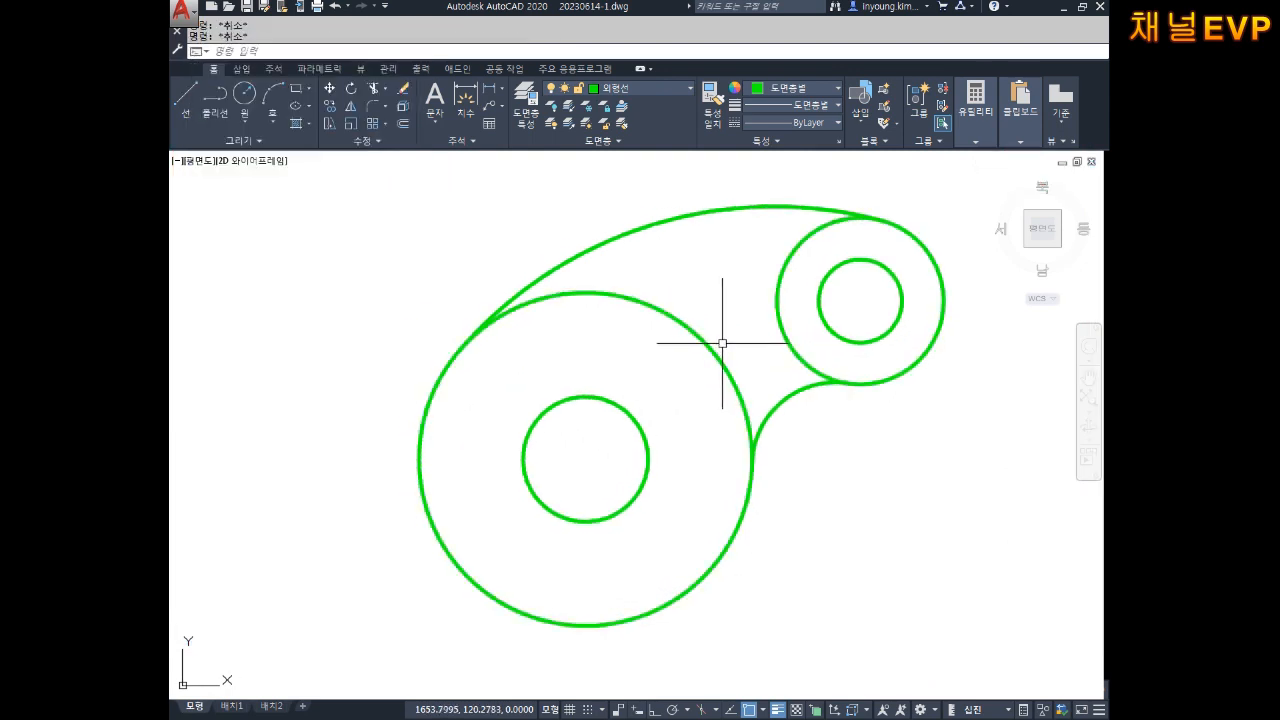
key(Return)
click(722, 343)
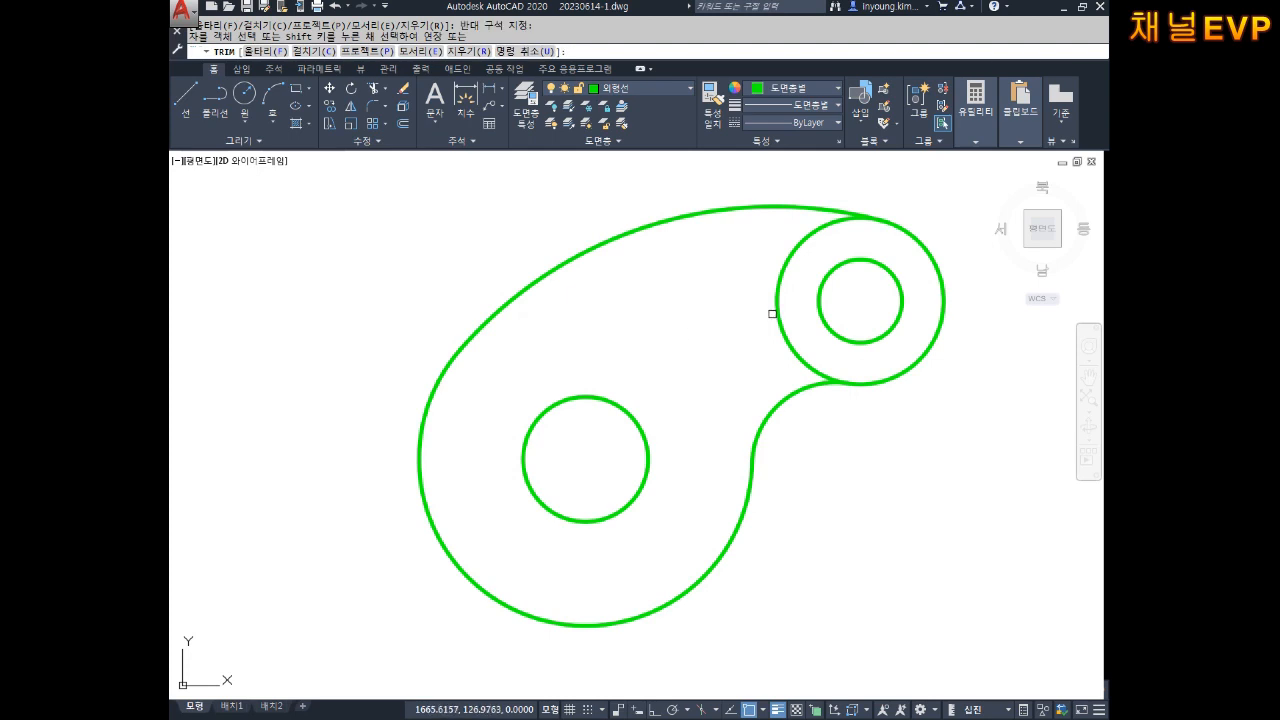
click(790, 291)
click(722, 347)
key(Escape)
scroll(700, 397, down, 5)
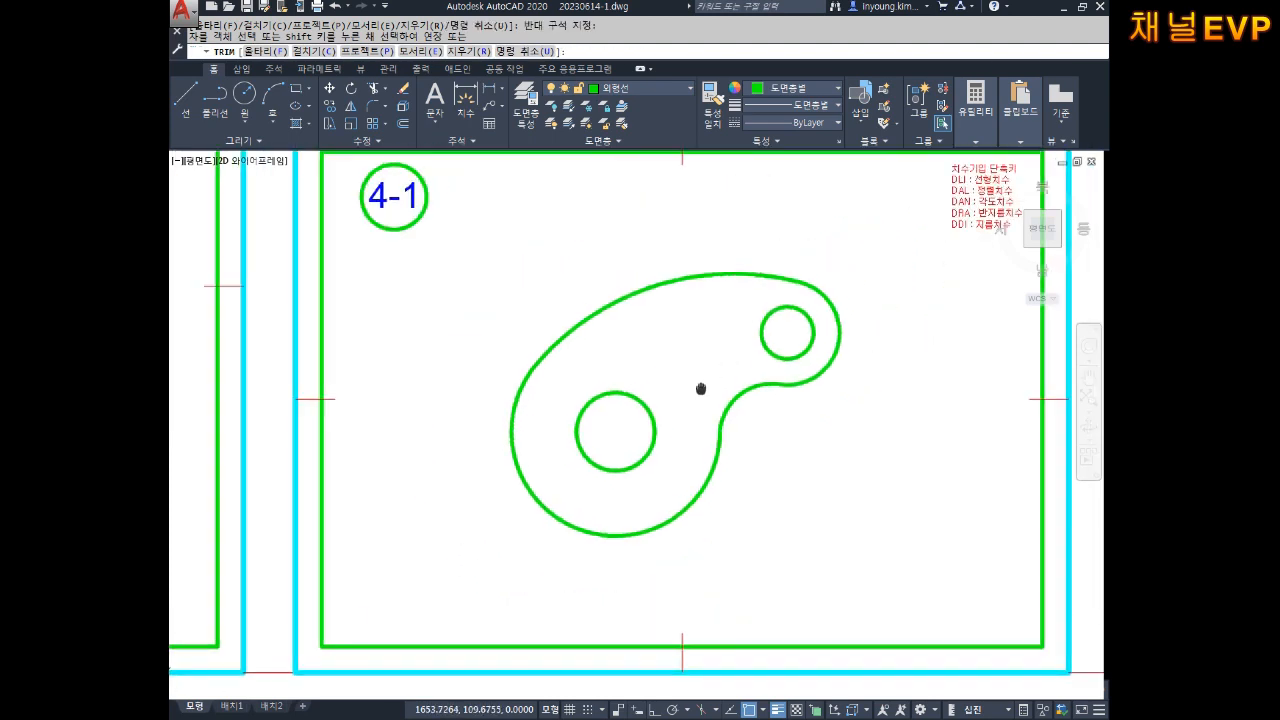
key(Escape)
key(Escape)
Move the whole part with both holes to a more central position inside the 4-1 drawing frame.
text(m)
key(Return)
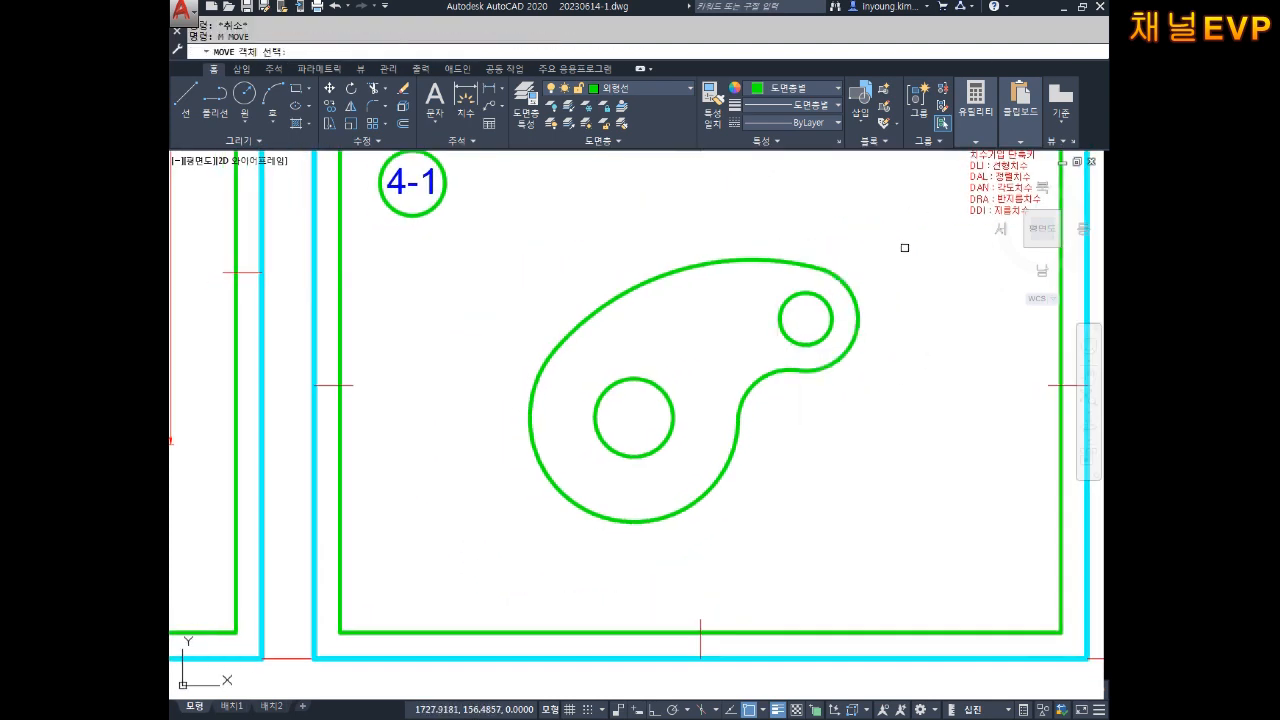
click(893, 235)
click(426, 612)
key(Return)
click(810, 474)
key(Escape)
key(Escape)
Examine the grip points of the large hole's circle and of the large outer arc around it.
middle_drag(863, 449, 845, 484)
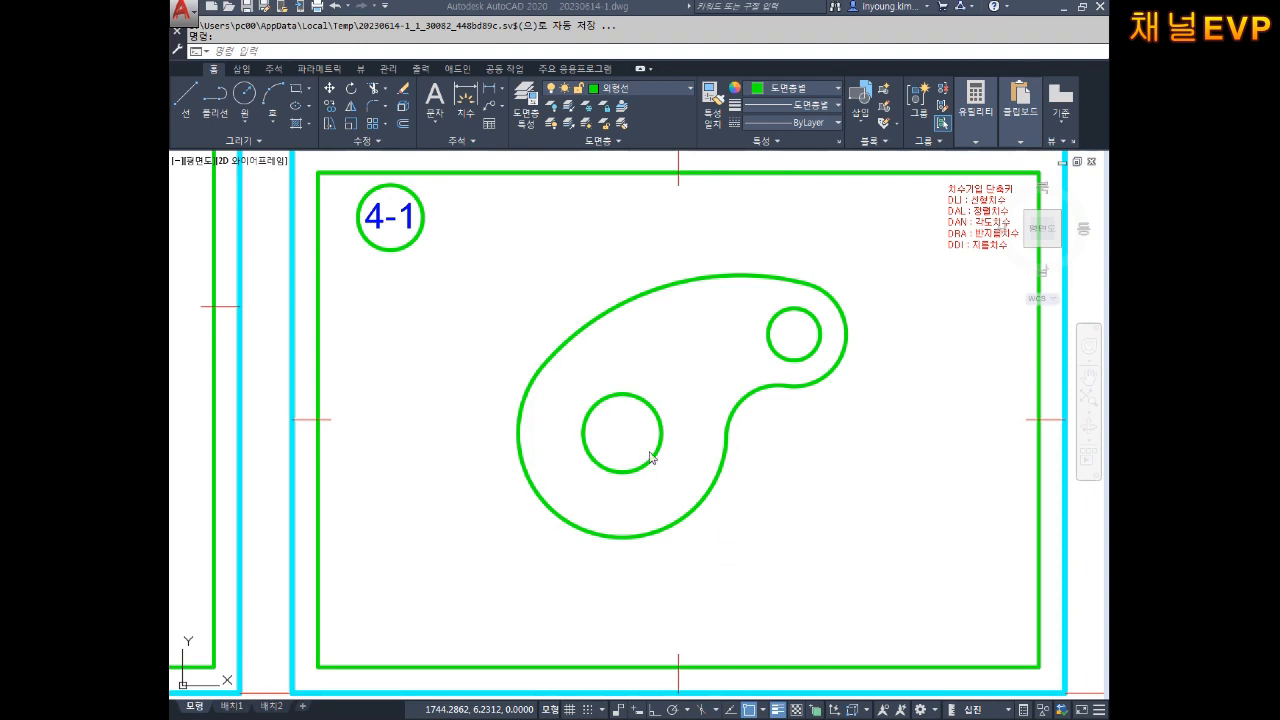
click(616, 428)
key(Escape)
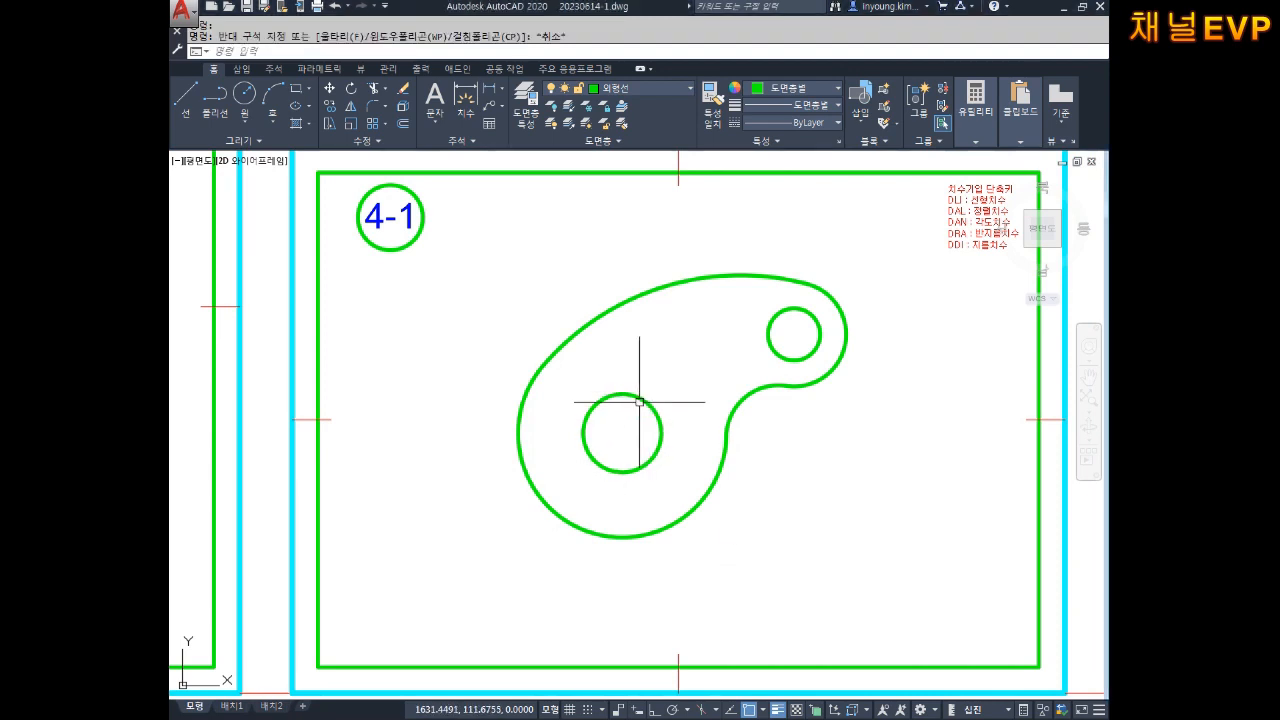
click(638, 403)
scroll(587, 478, up, 4)
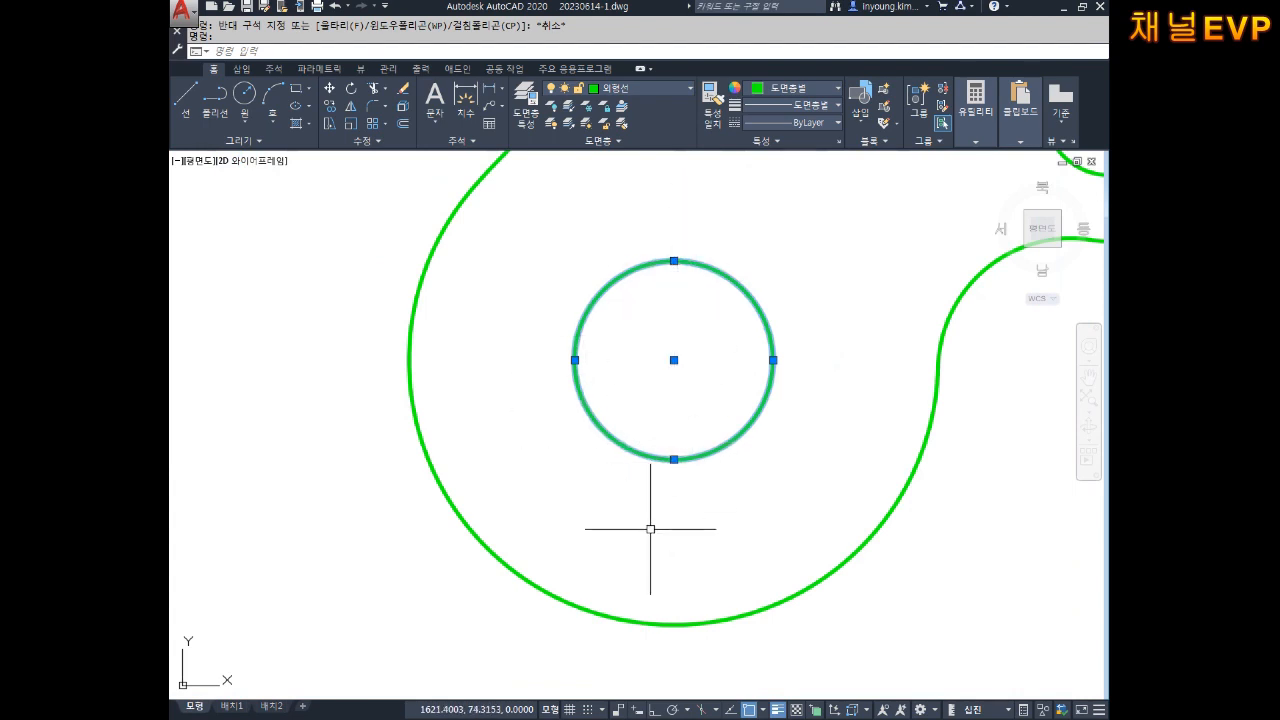
scroll(651, 527, down, 2)
key(Escape)
click(552, 471)
click(509, 544)
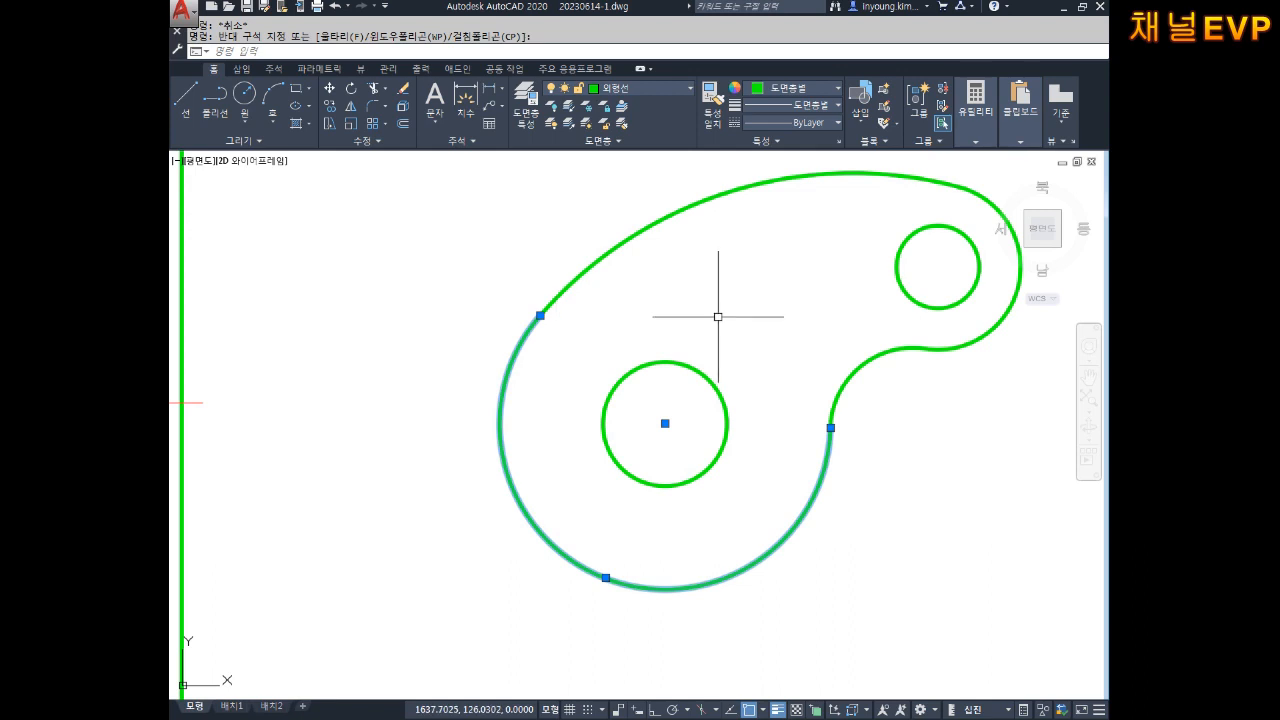
key(Escape)
key(Escape)
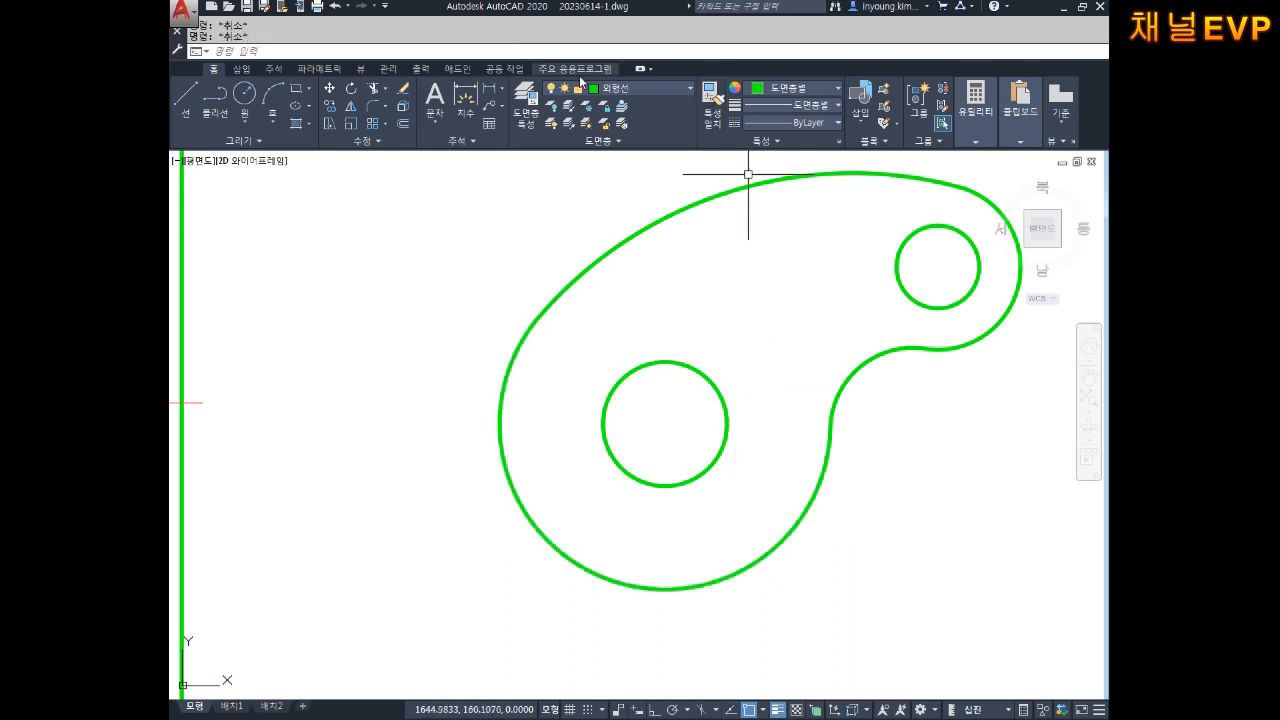
Make the 중심선 layer current and draw a vertical centre line from the large outer arc's lowest point to the top of the large hole.
click(641, 86)
click(626, 216)
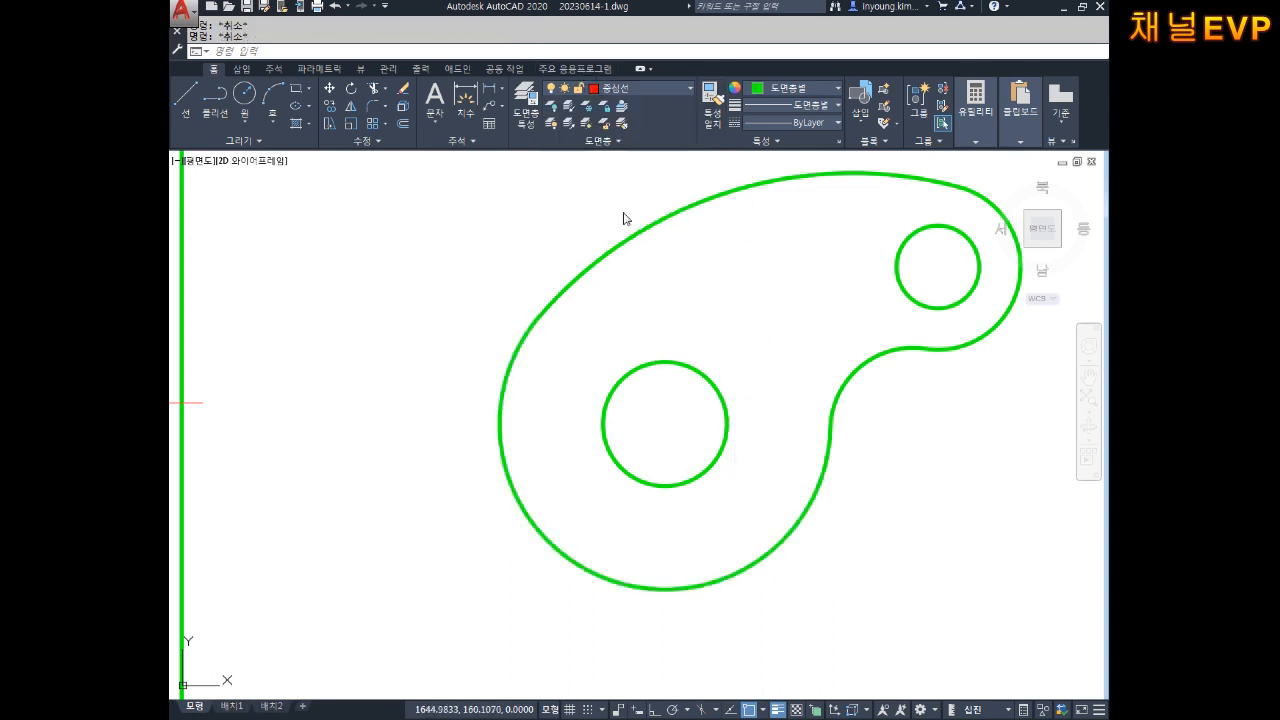
key(Return)
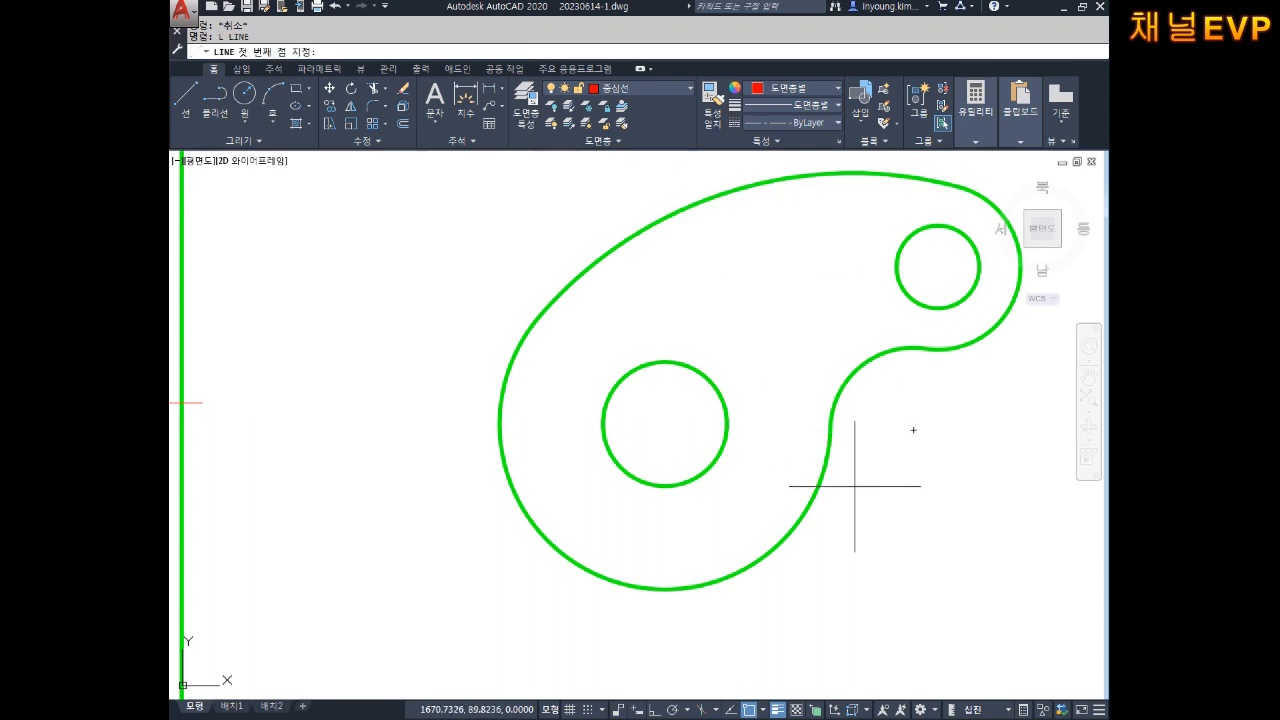
click(665, 589)
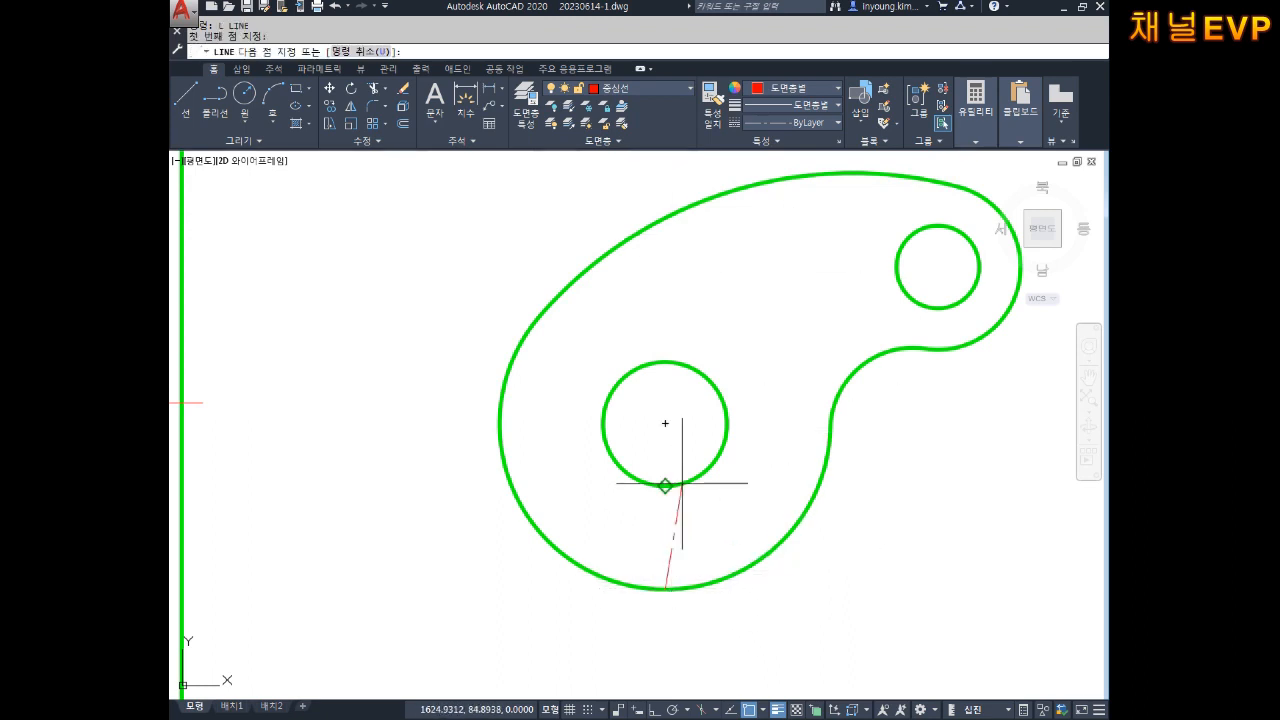
click(665, 361)
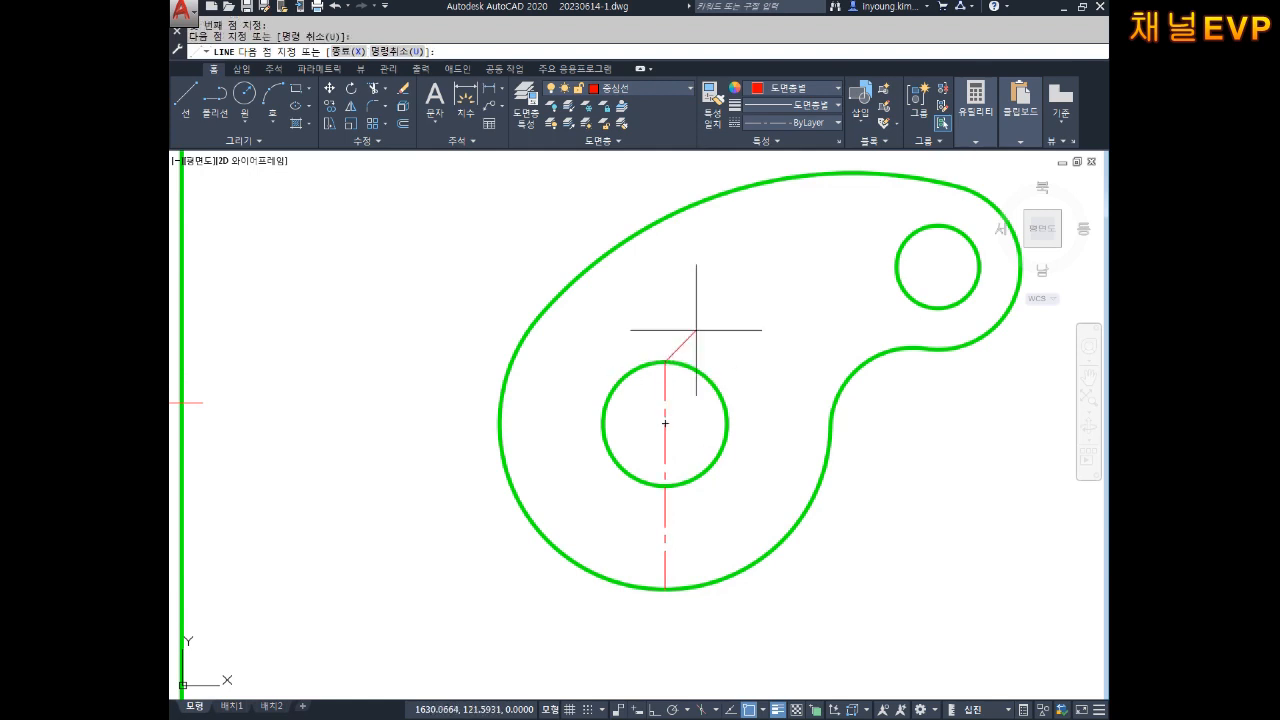
key(Escape)
Turn on ortho mode and draw a horizontal centre line from the large outer arc's left quadrant to the large hole's right quadrant.
key(Return)
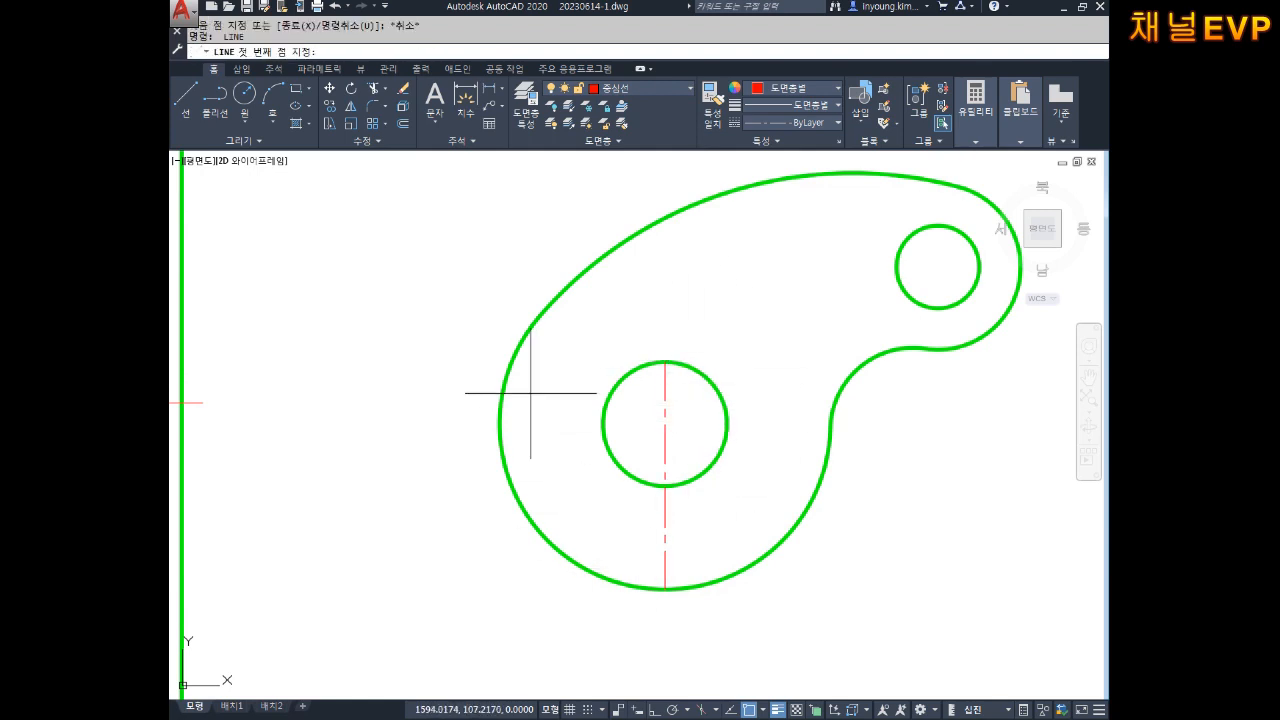
click(500, 423)
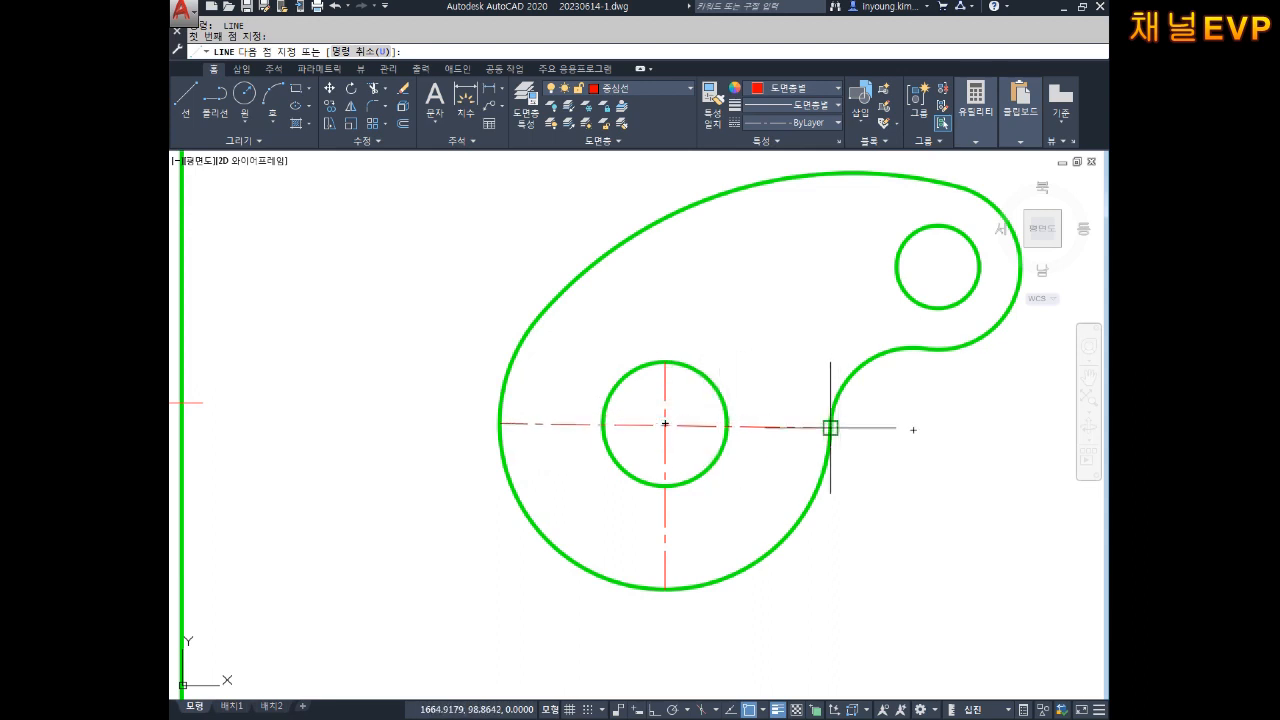
key(F8)
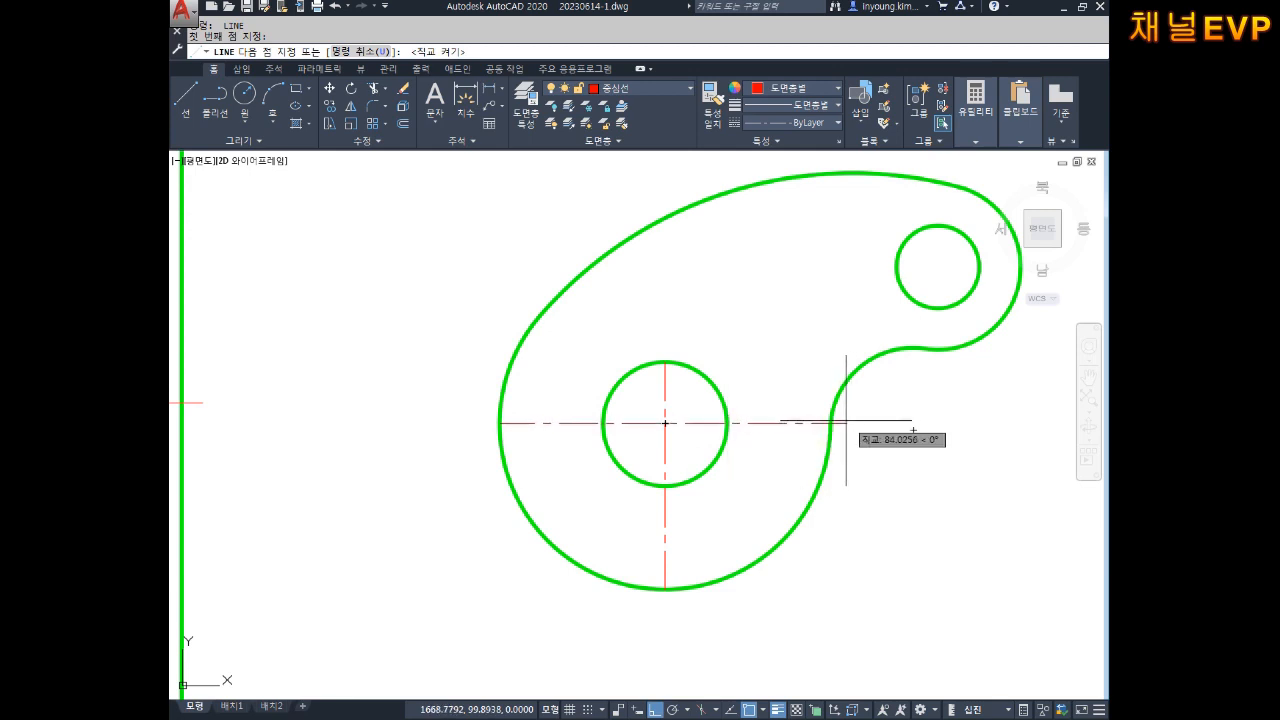
key(Escape)
key(Escape)
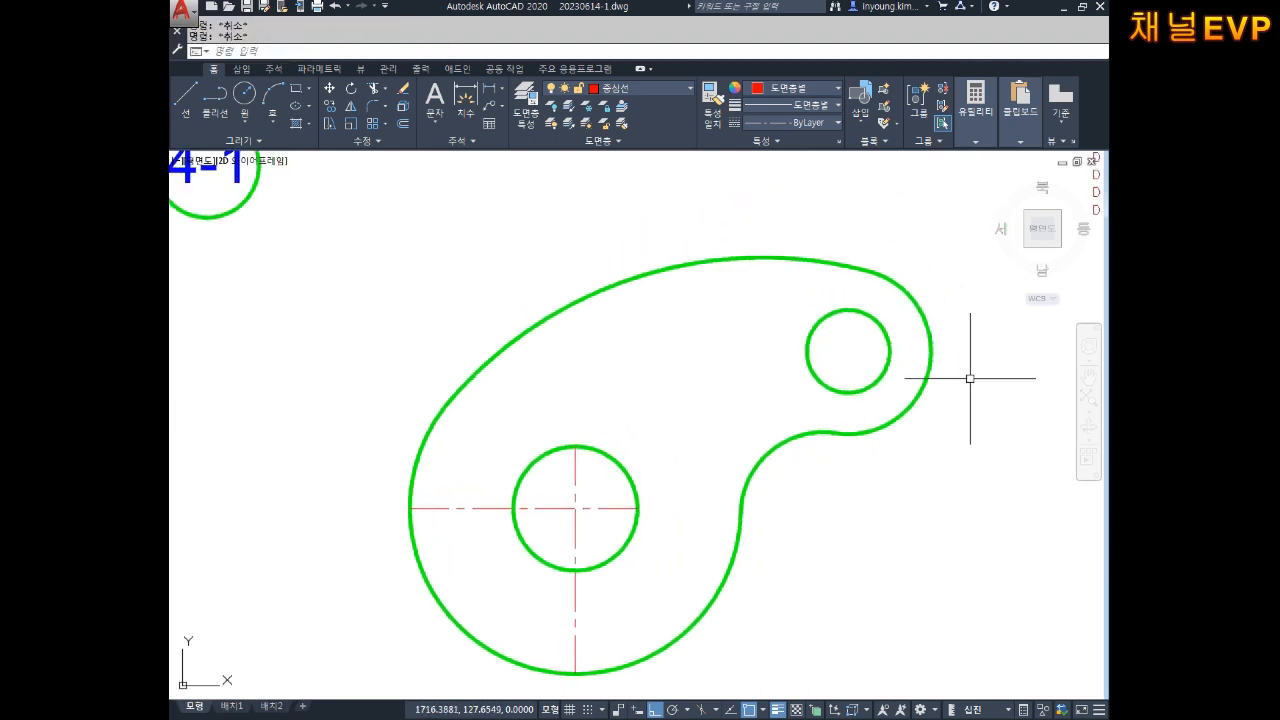
Draw centre lines through the small hole, vertically from its top to the outline below and horizontally from its left quadrant to the outer arc.
text(l)
key(Return)
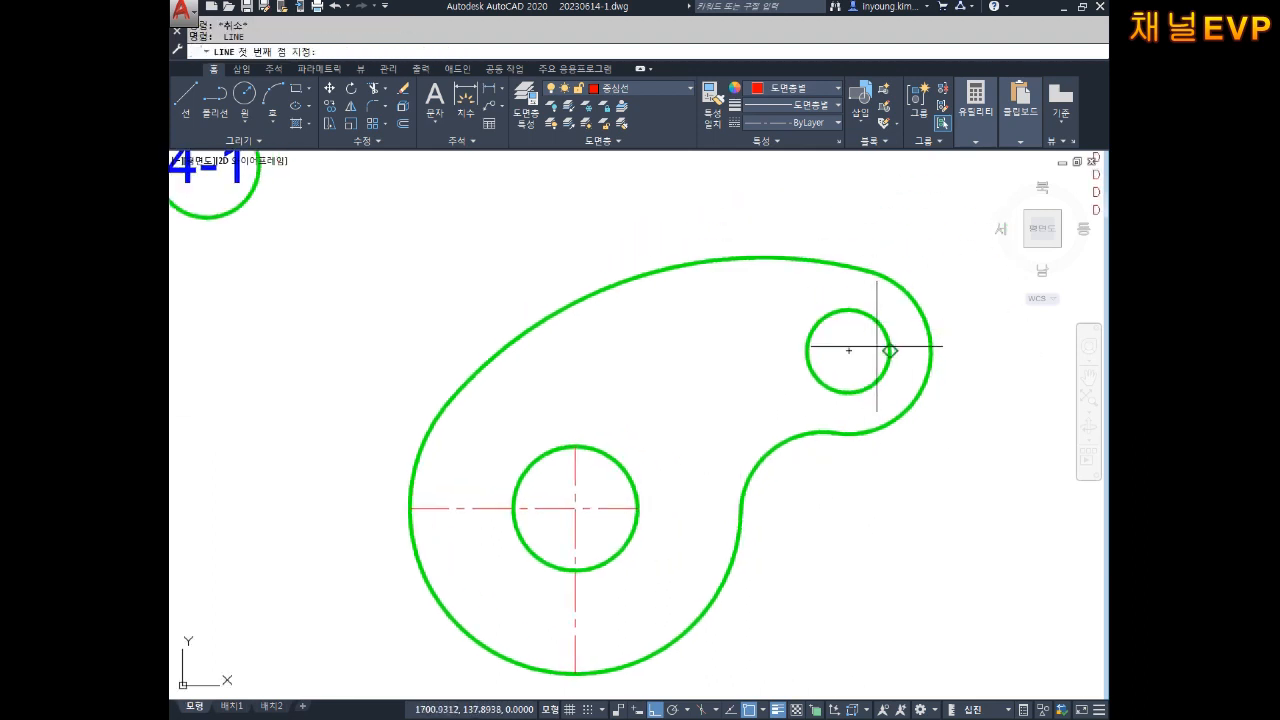
click(848, 309)
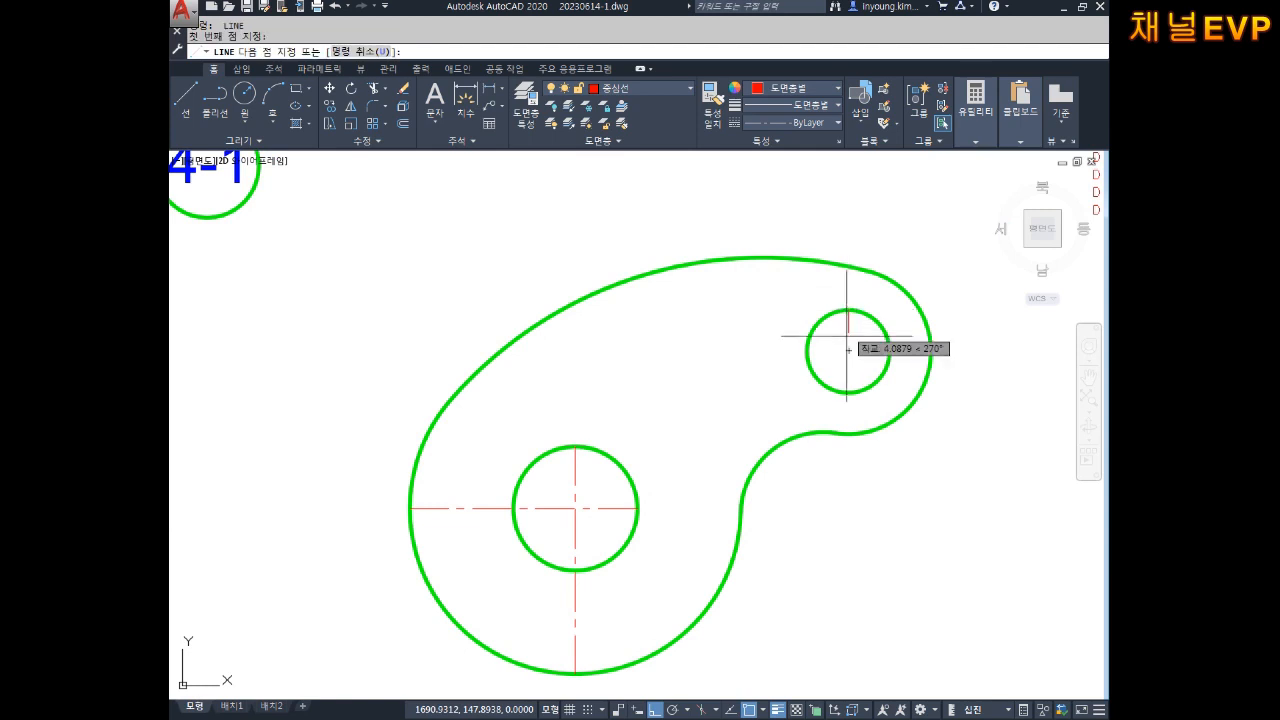
key(Escape)
key(Return)
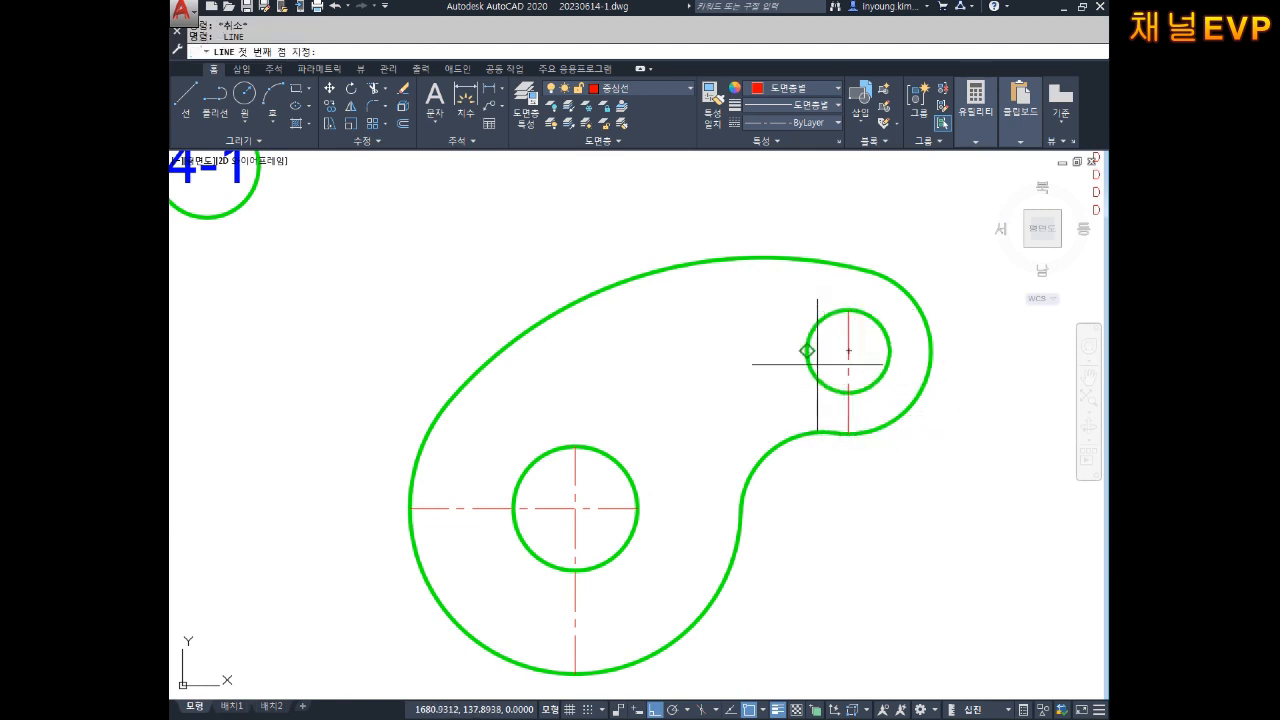
click(807, 351)
click(931, 351)
key(Escape)
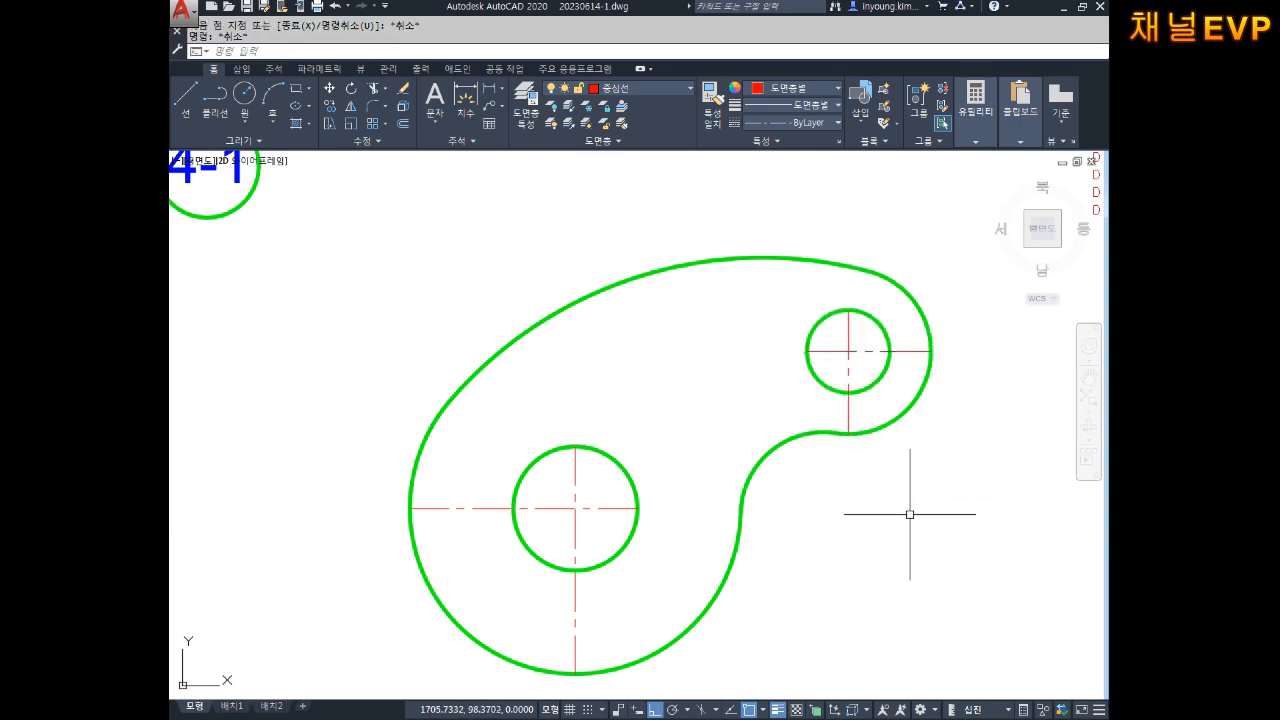
Lengthen the large hole's horizontal and vertical centre lines at both ends by an increment of 3.
middle_drag(884, 488, 890, 416)
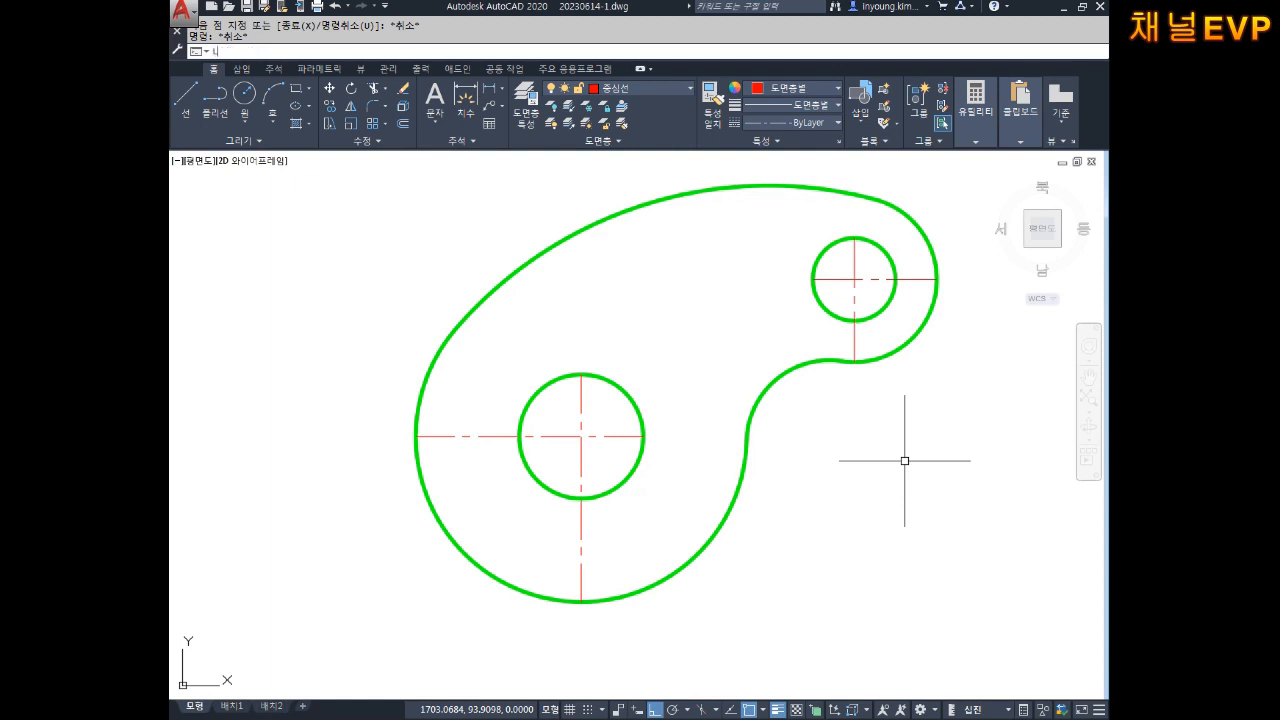
text(EN)
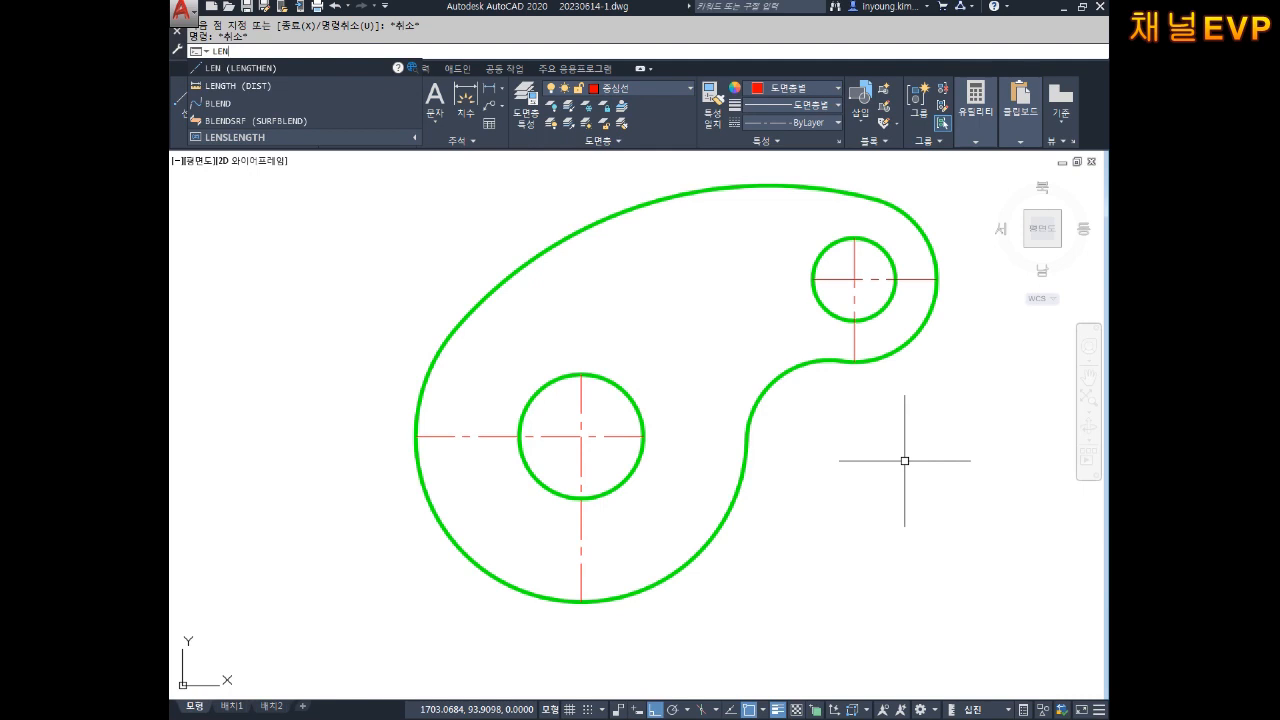
key(Return)
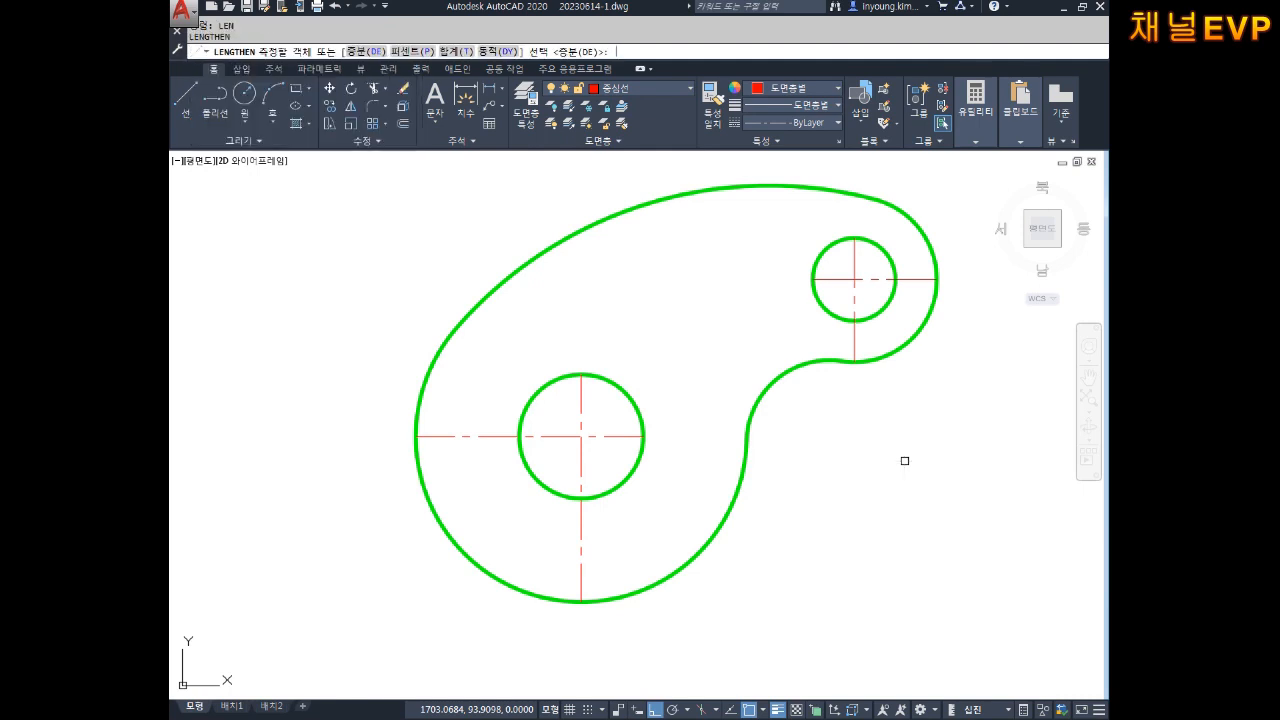
key(Return)
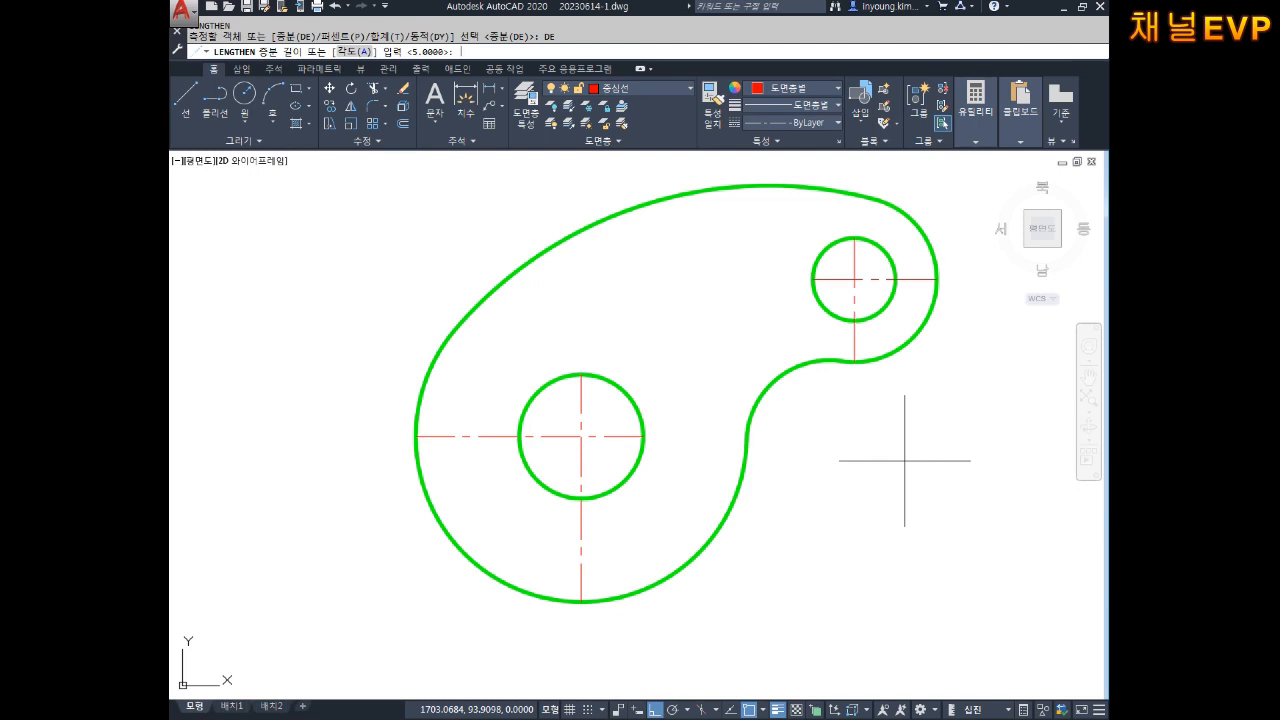
key(Return)
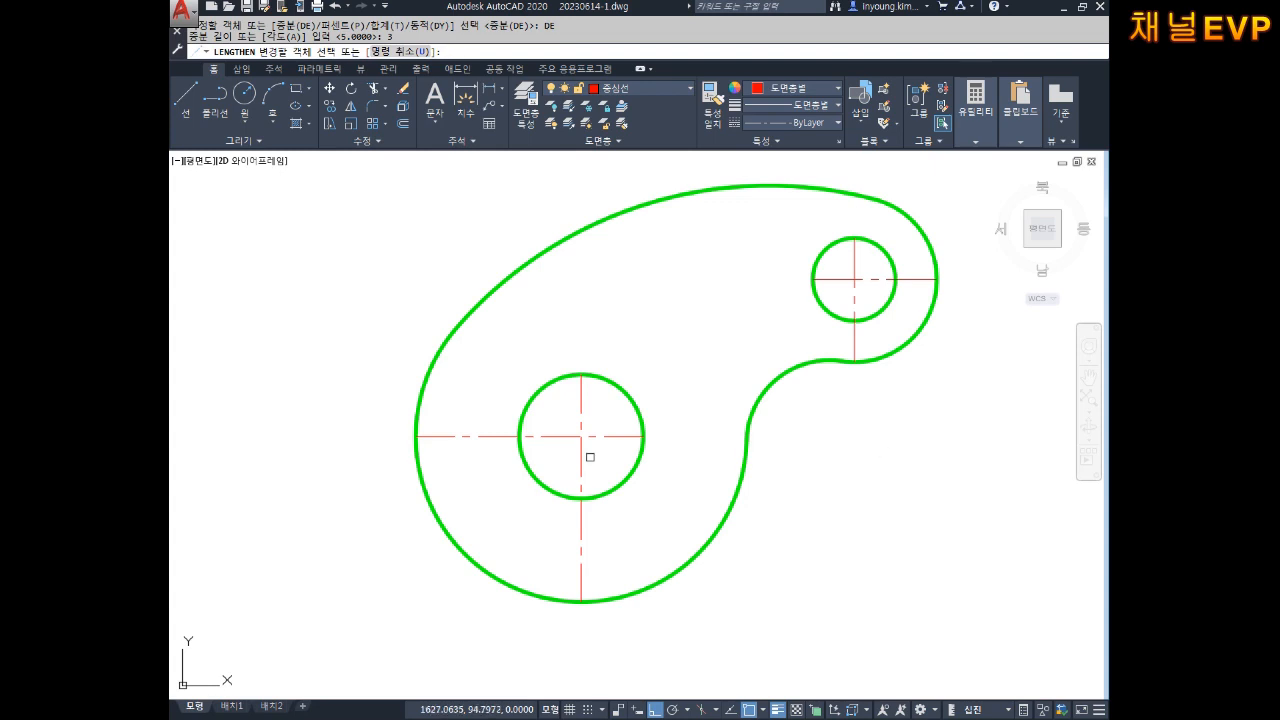
click(419, 434)
click(579, 572)
click(582, 392)
click(632, 436)
Extend both ends of the small hole's two centre lines by the same increment of 3.
click(840, 277)
click(857, 341)
click(899, 286)
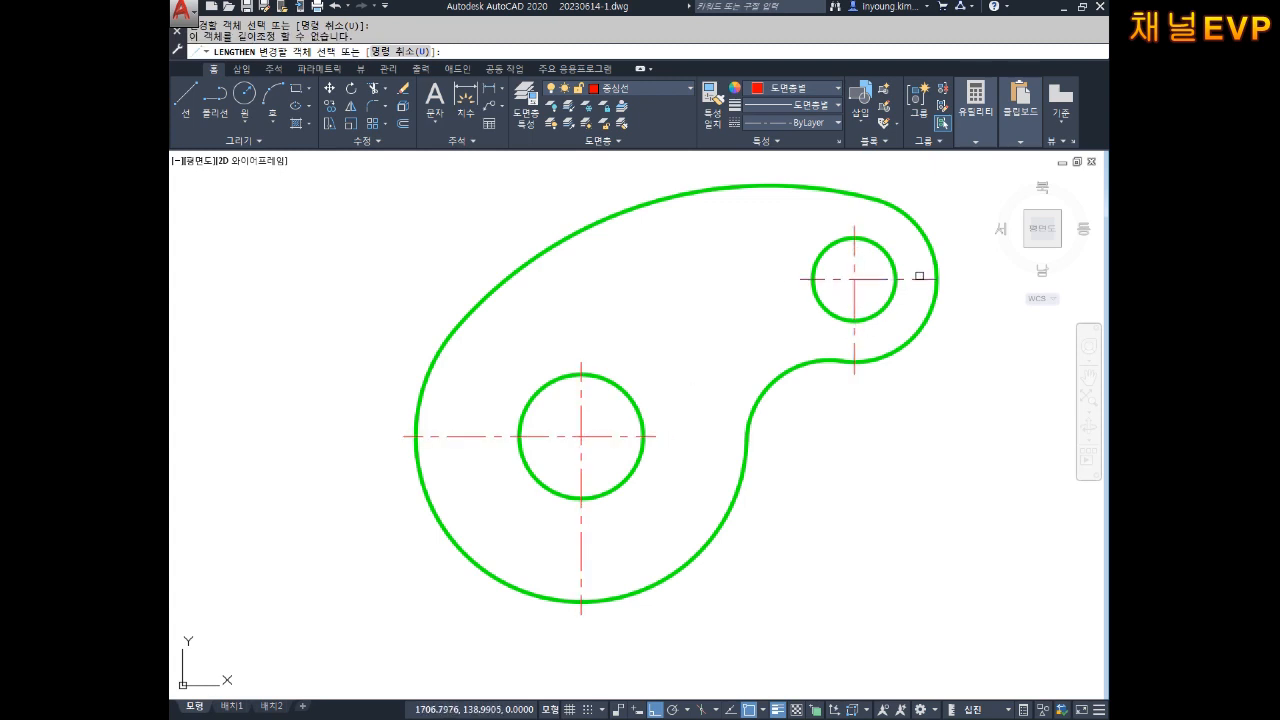
click(921, 278)
mouse_move(938, 377)
middle_down()
mouse_move(854, 360)
mouse_move(851, 404)
middle_up()
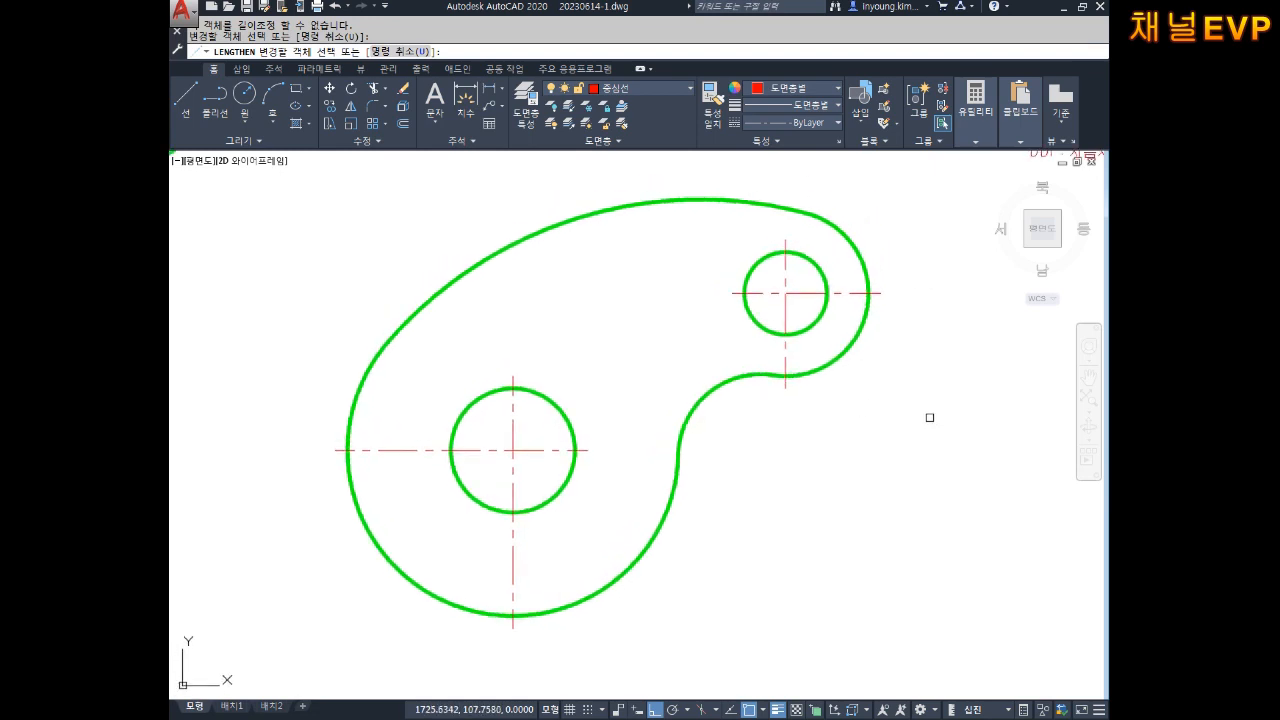
key(Escape)
key(Escape)
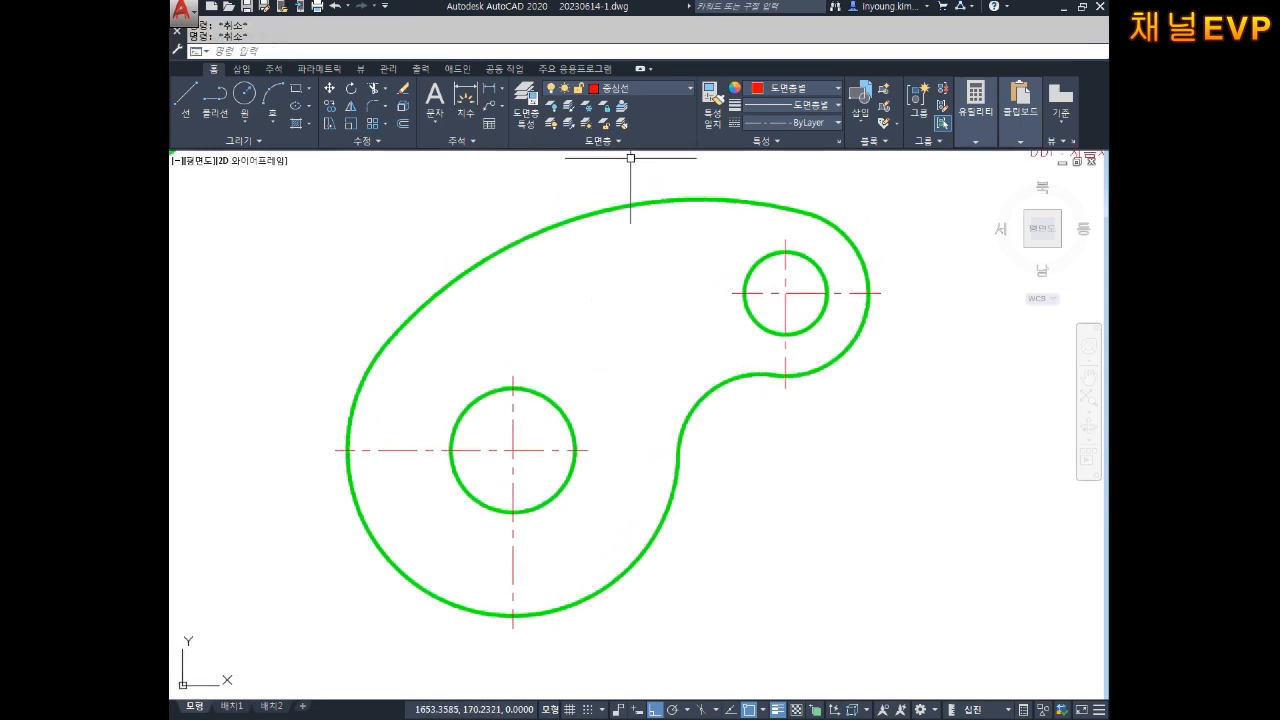
Make the 치수선 layer current and add a horizontal linear dimension between the two holes' vertical centre lines, placed below the part.
click(630, 90)
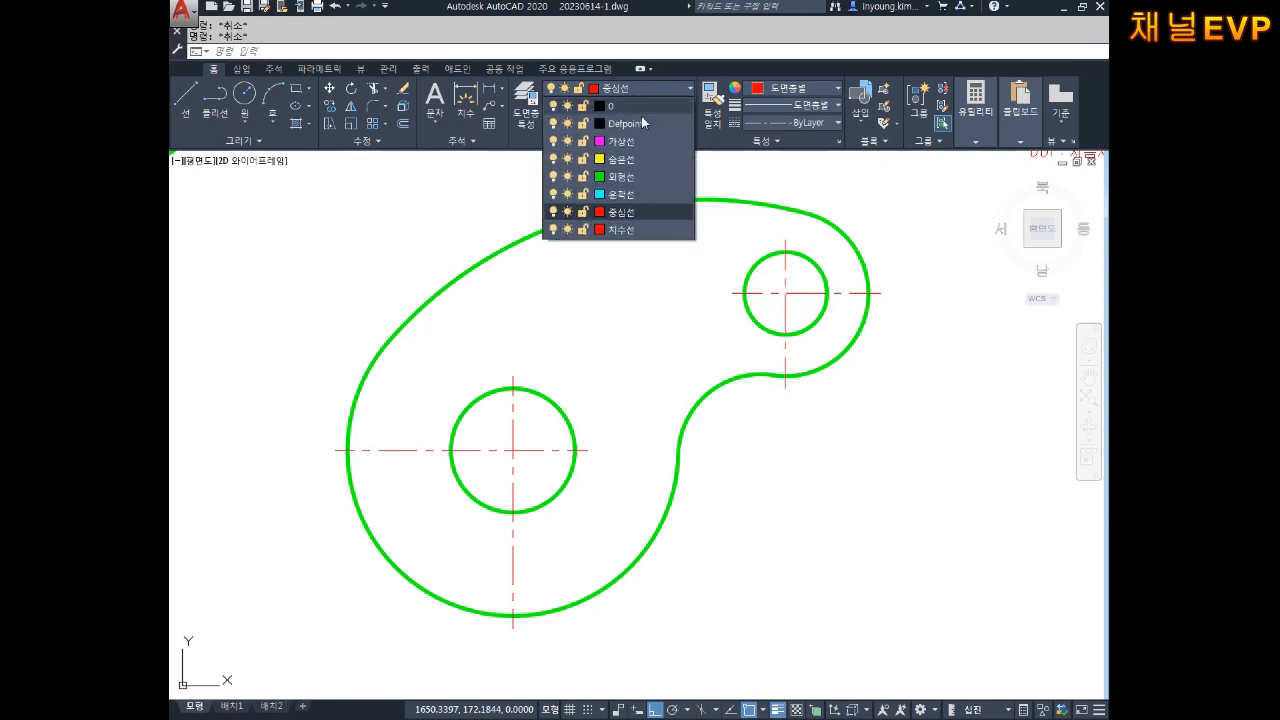
click(621, 230)
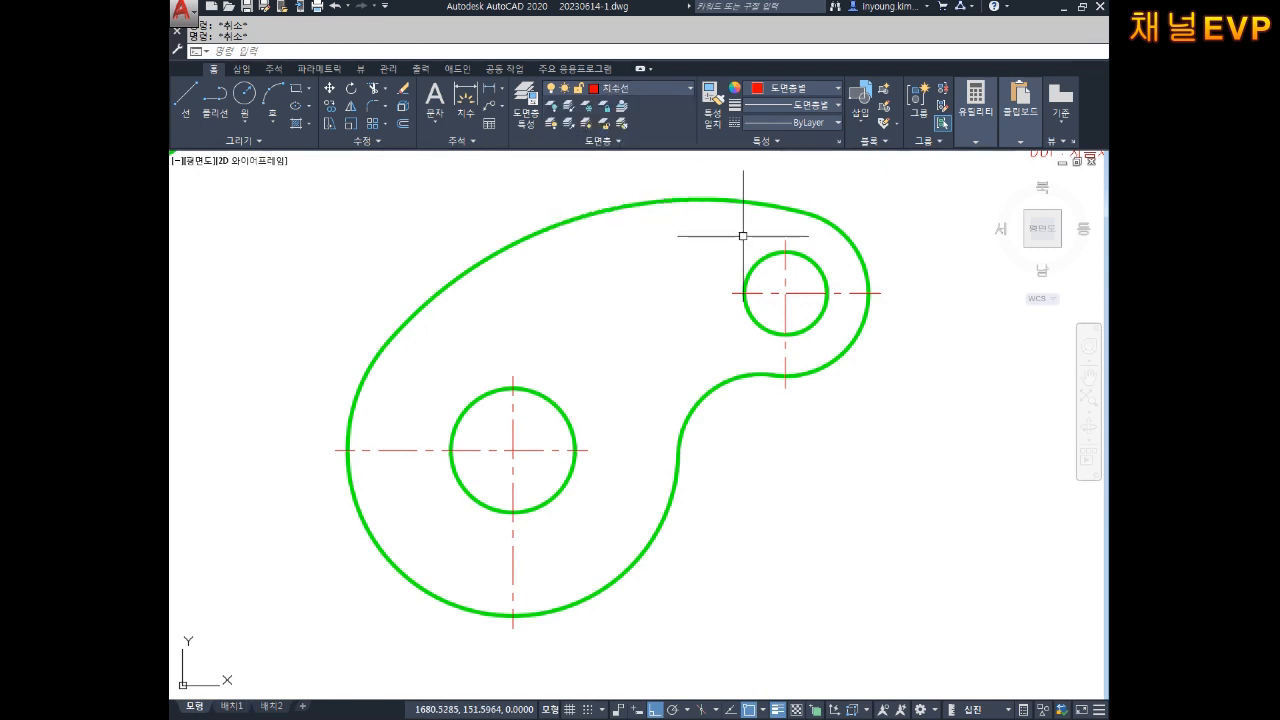
text(DLI)
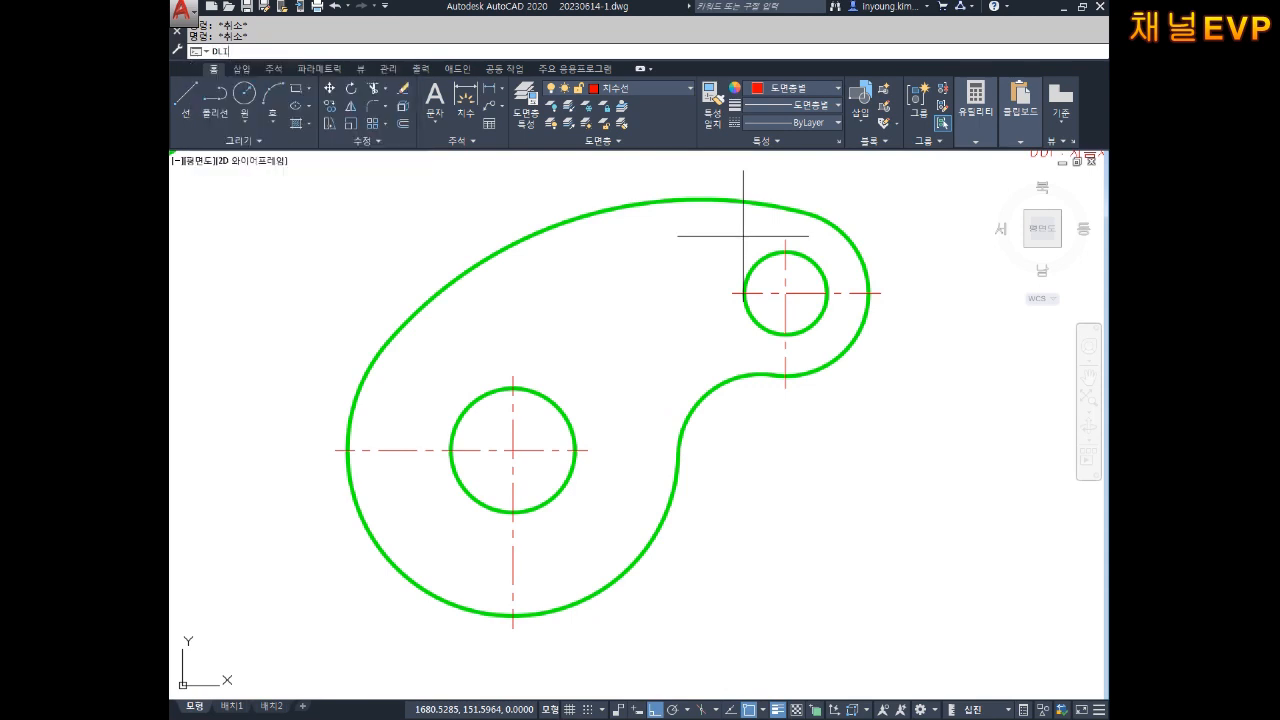
key(Return)
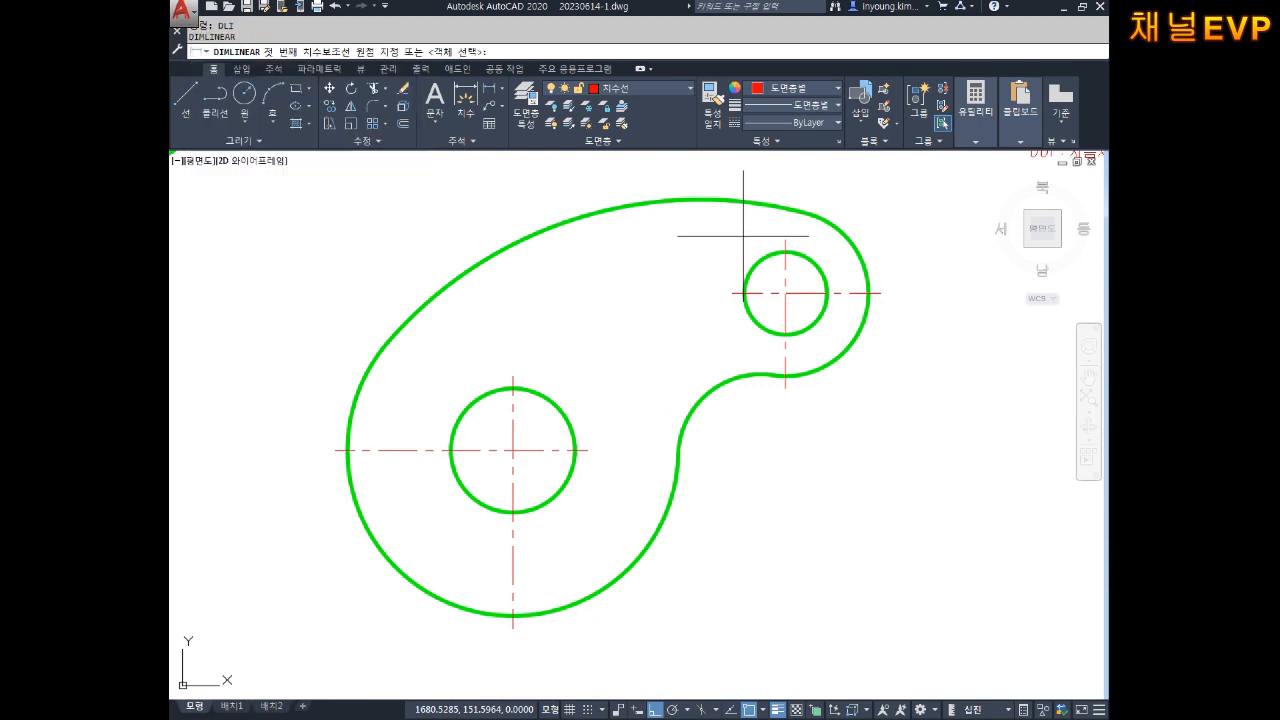
scroll(616, 493, up, 3)
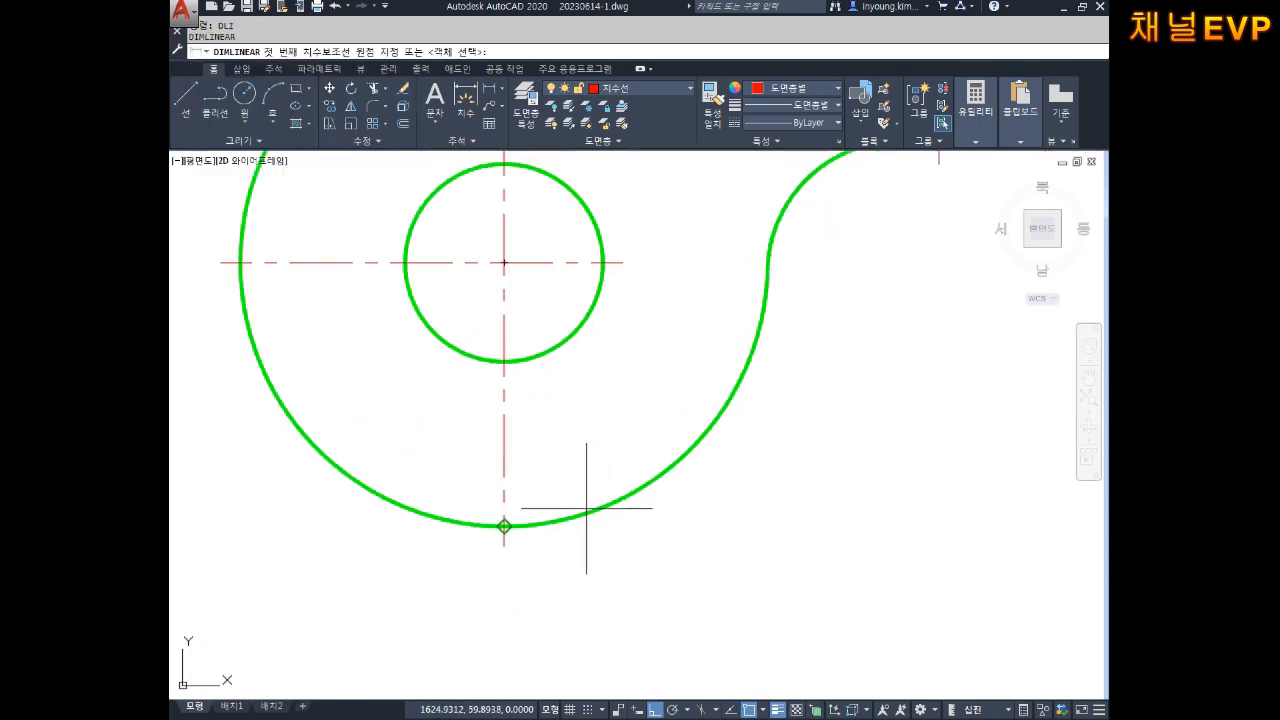
click(500, 545)
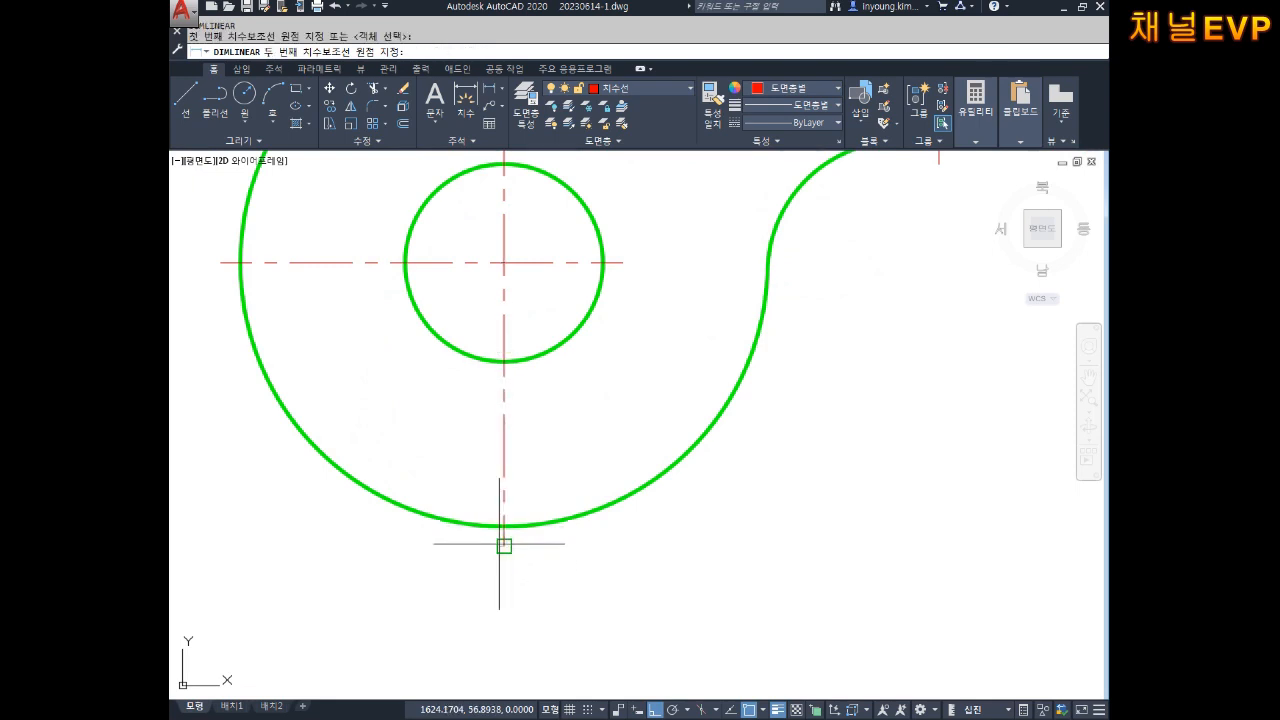
scroll(520, 500, down, 5)
scroll(620, 460, up, 6)
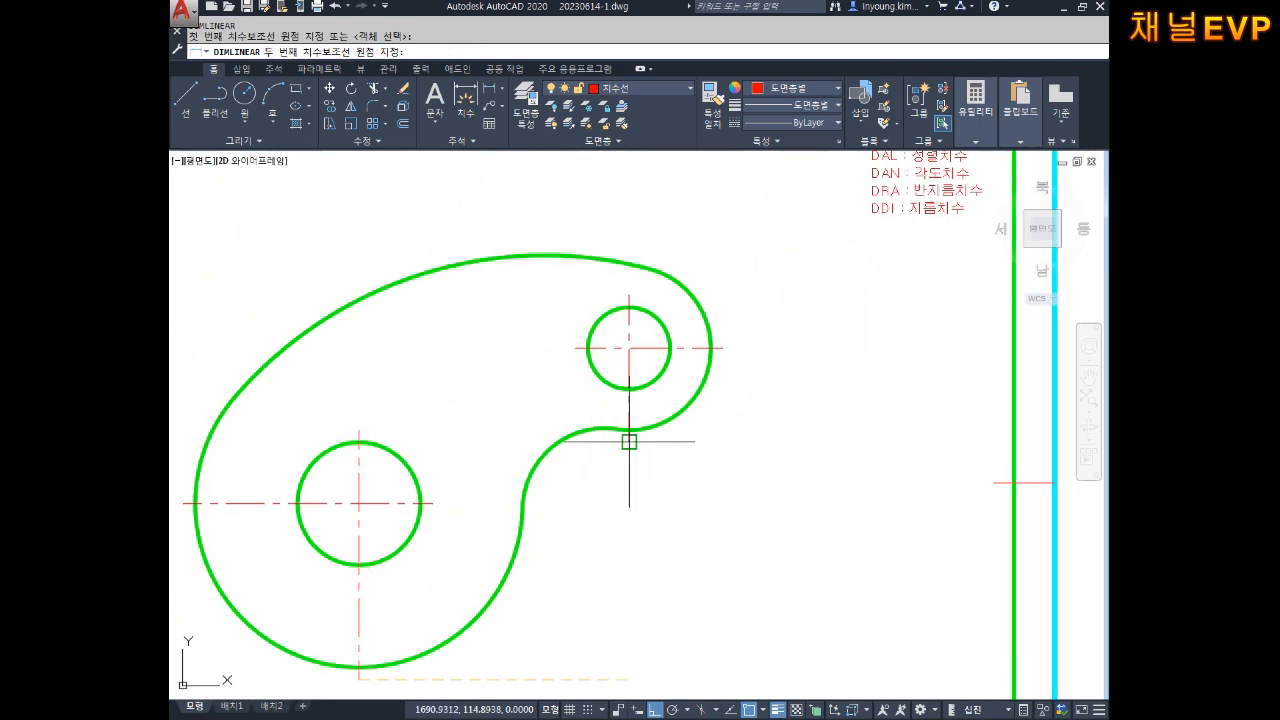
click(629, 441)
middle_drag(580, 623, 622, 400)
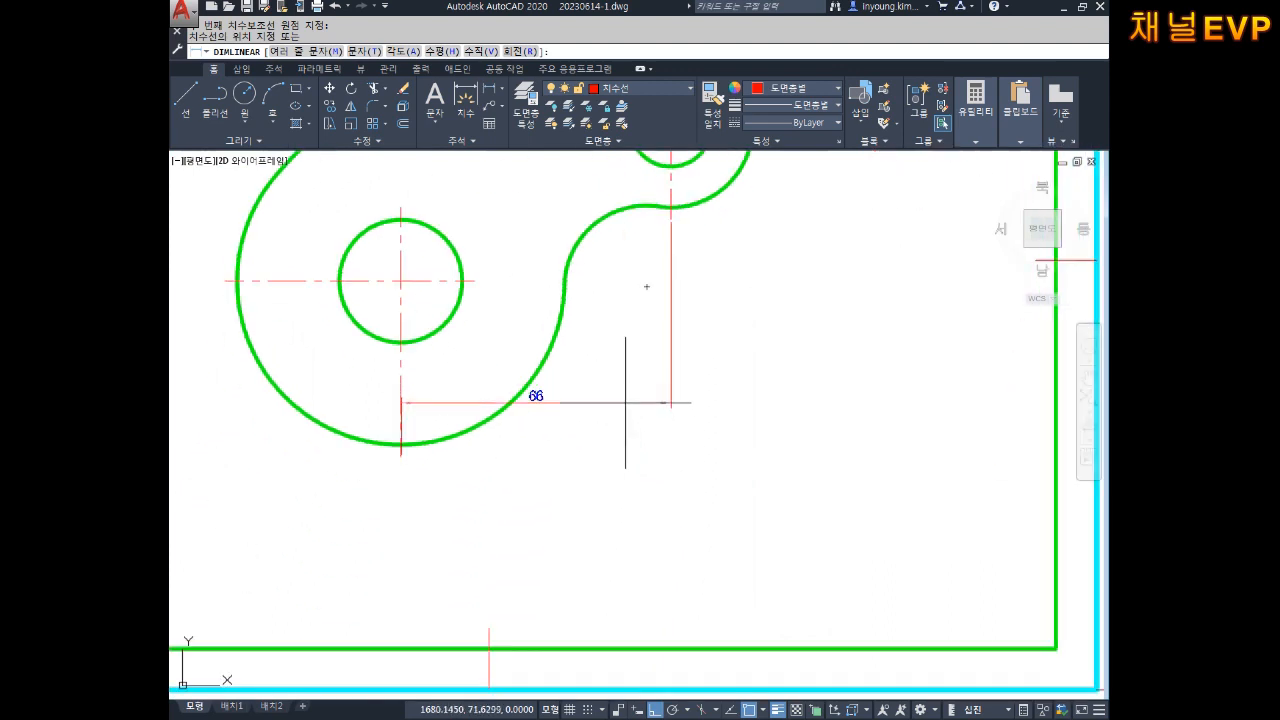
click(574, 509)
middle_drag(615, 341, 637, 416)
scroll(524, 332, up, 3)
middle_drag(499, 337, 548, 392)
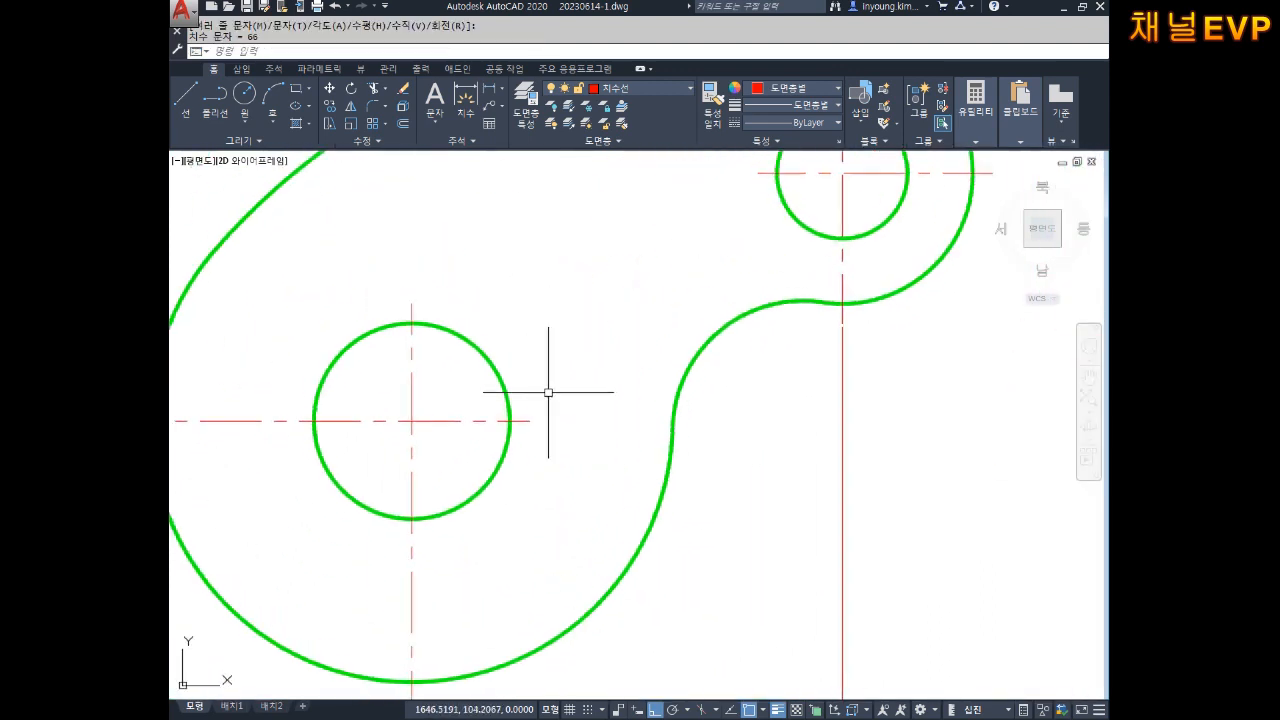
key(Return)
click(529, 420)
middle_drag(832, 269, 627, 493)
click(790, 409)
key(Escape)
Add a vertical linear dimension between the two holes' horizontal centre lines, placed to the right of the part.
key(Return)
click(770, 408)
middle_drag(447, 505, 581, 362)
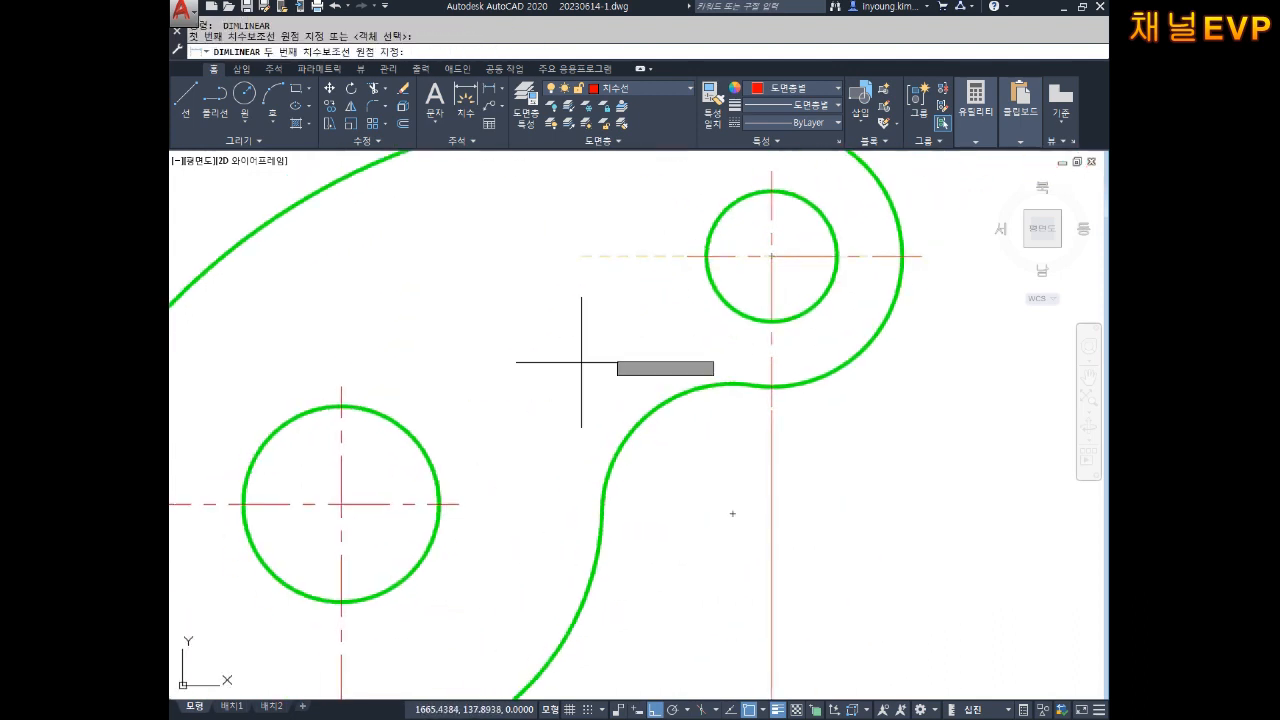
click(458, 504)
middle_drag(860, 382, 592, 391)
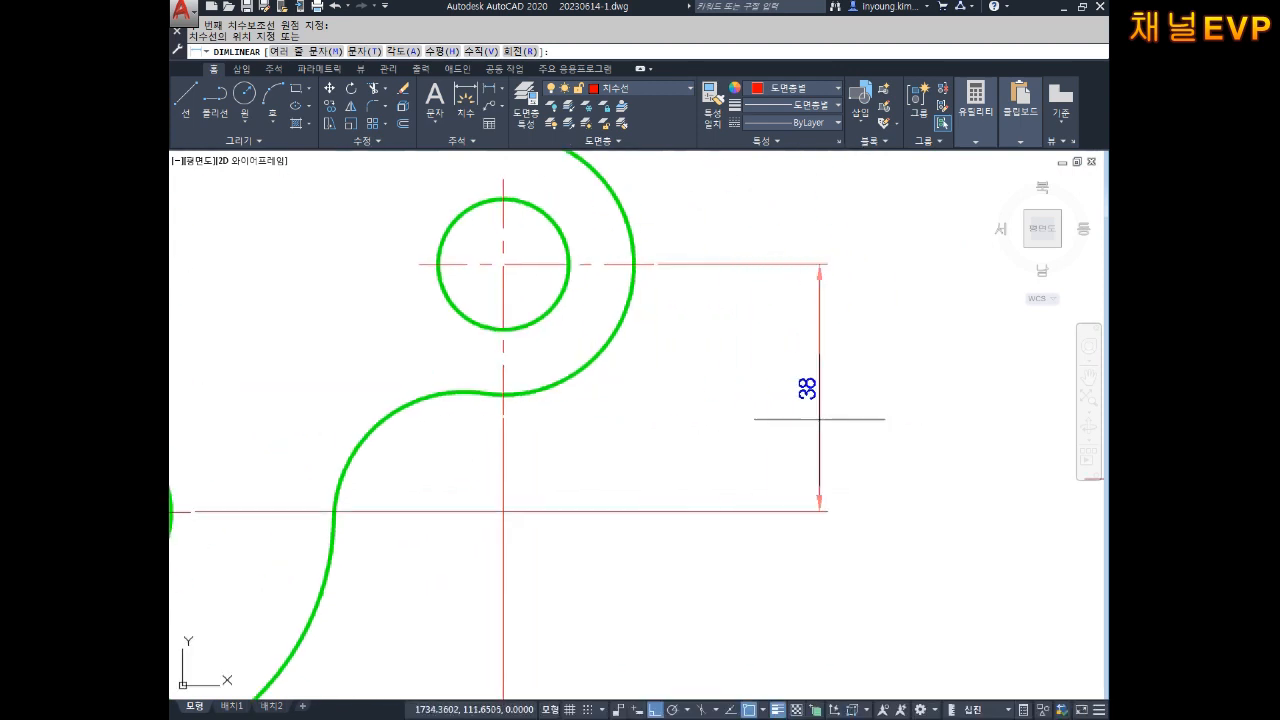
click(804, 422)
key(Escape)
scroll(809, 454, down, 2)
middle_drag(809, 455, 844, 355)
middle_drag(811, 414, 851, 423)
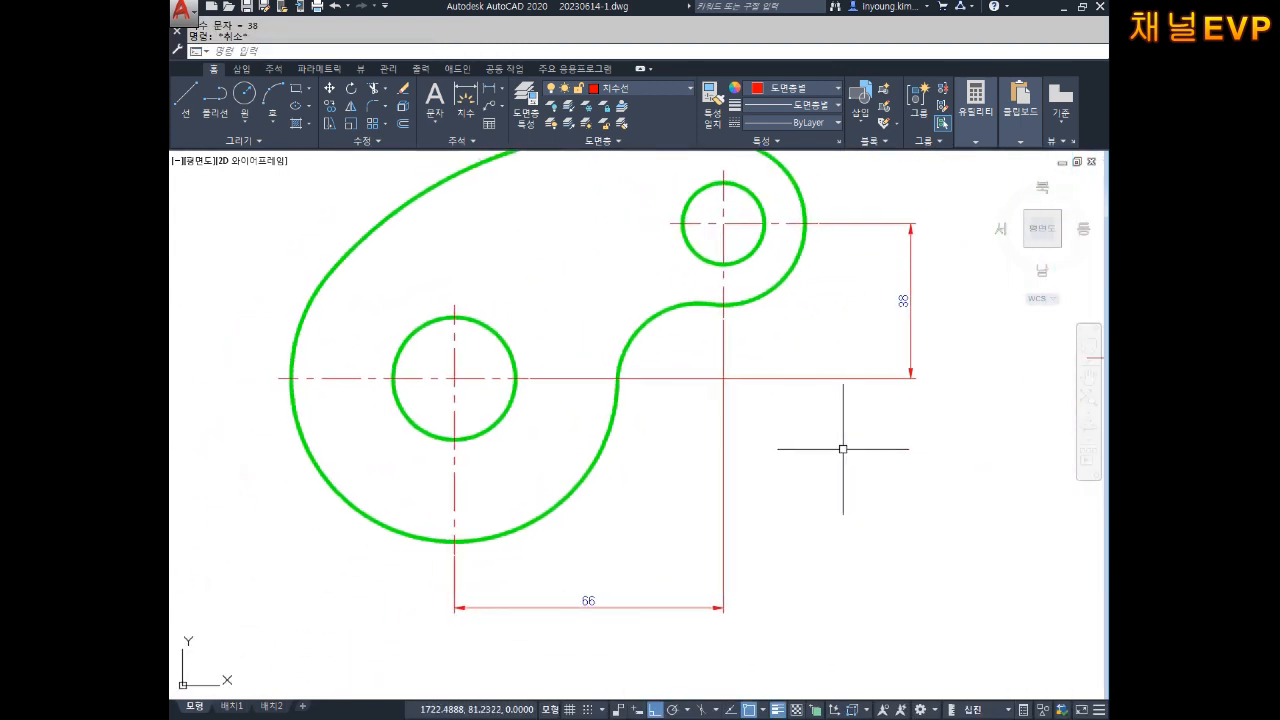
middle_drag(749, 414, 759, 412)
key(Escape)
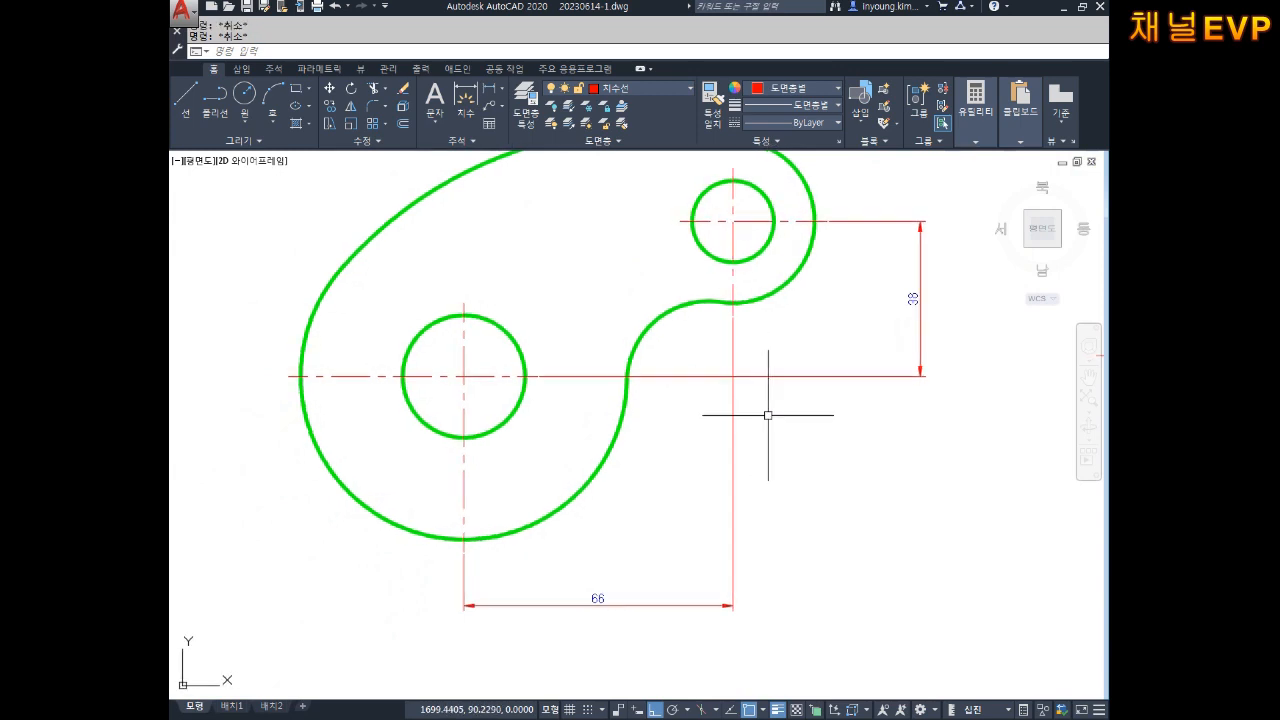
Add radius dimensions to the large outer arc and the concave connecting arc, with their texts outside the outline.
text(DRA)
key(Return)
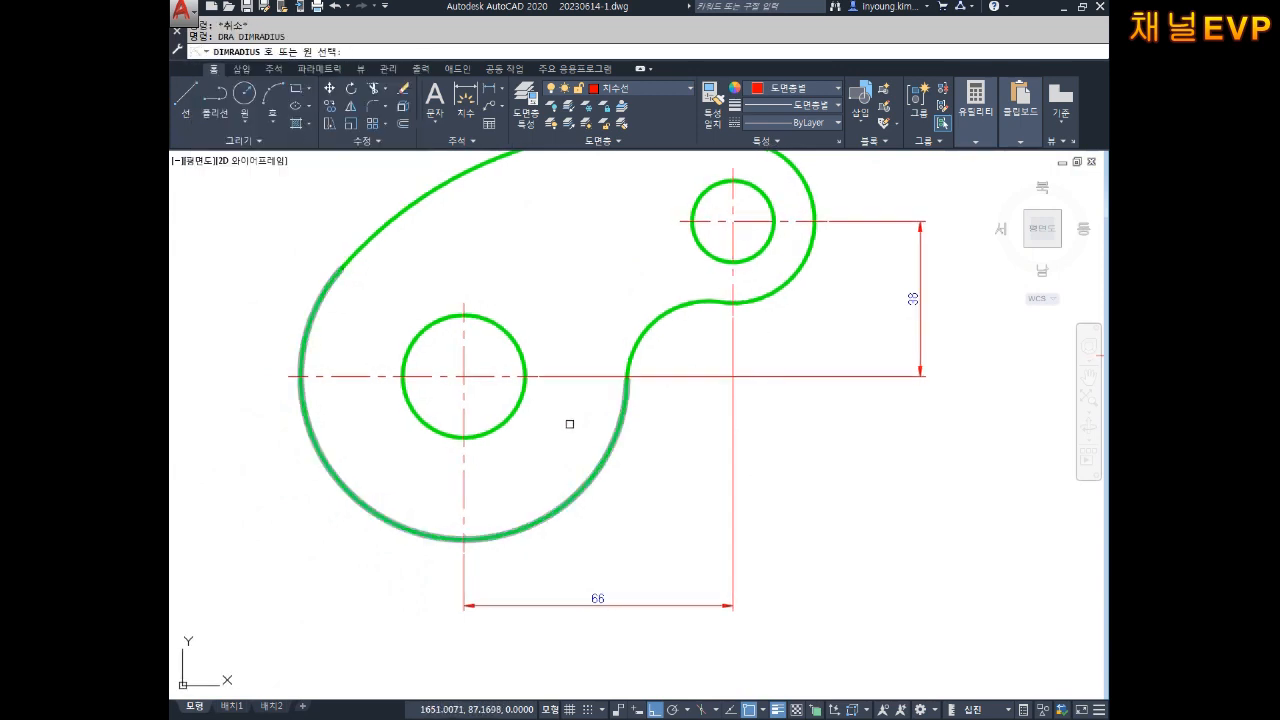
click(339, 478)
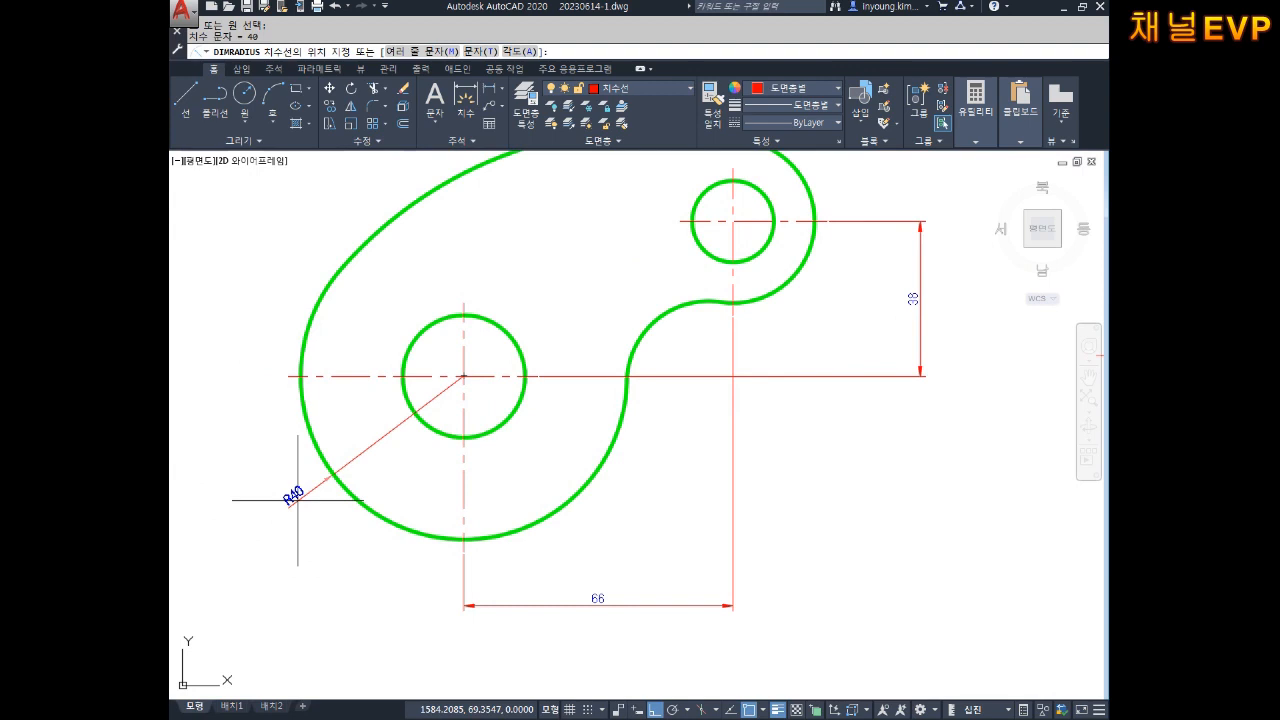
click(290, 500)
key(Return)
click(645, 337)
click(625, 303)
Add radius dimensions to the outer arc around the small hole and the long upper arc, with their texts outside the outline.
key(Return)
middle_drag(736, 273, 703, 429)
click(770, 340)
click(815, 299)
key(Return)
click(495, 302)
click(421, 272)
key(Escape)
key(Escape)
middle_drag(596, 458, 665, 378)
mouse_move(785, 480)
middle_down()
mouse_move(801, 429)
mouse_move(797, 480)
mouse_move(798, 453)
middle_up()
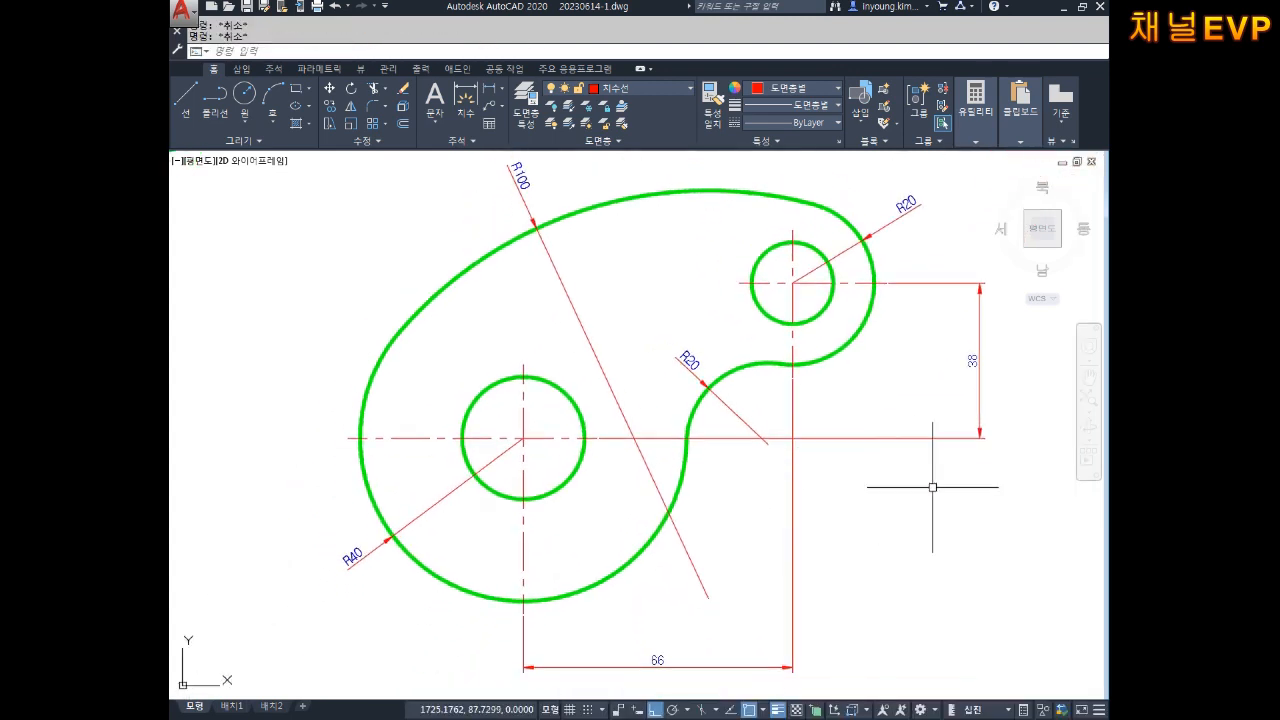
Examine the dimension lines and grip points of the radius dimensions on the long upper arc and the small outer arc.
mouse_move(672, 418)
middle_down()
mouse_move(700, 440)
mouse_move(689, 408)
middle_up()
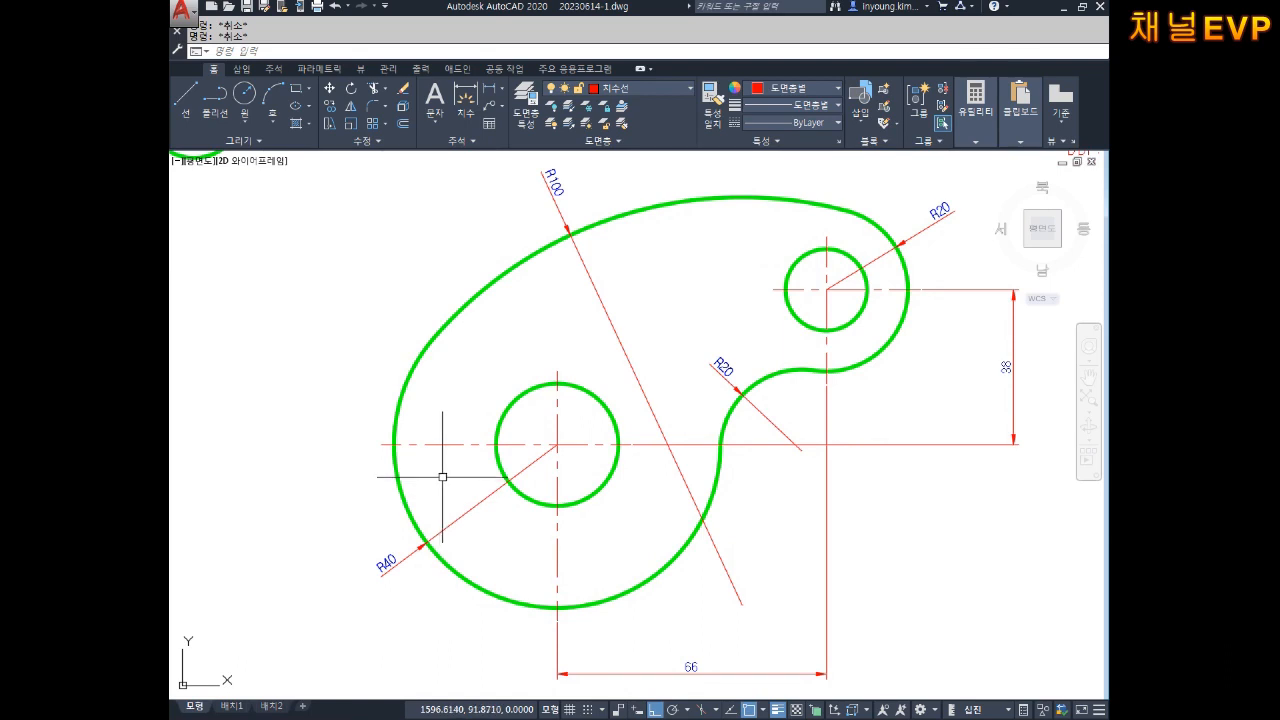
middle_drag(606, 429, 633, 375)
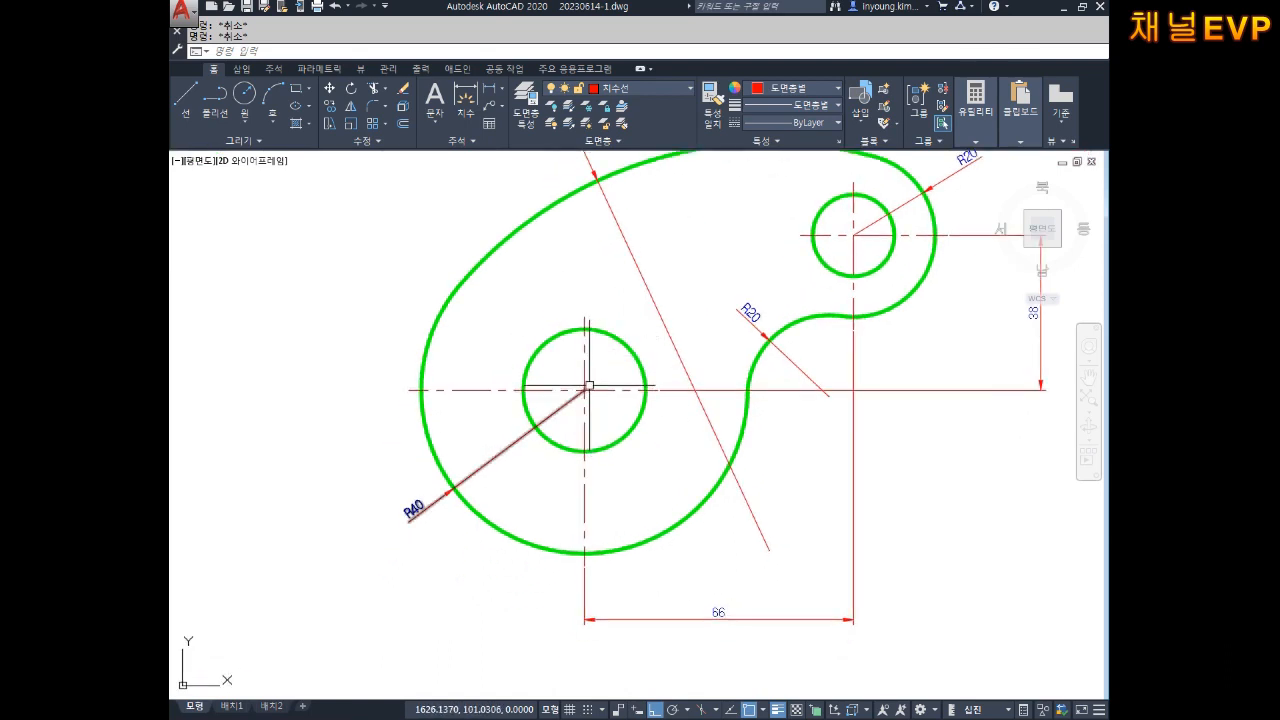
middle_drag(589, 385, 581, 430)
click(673, 301)
click(632, 308)
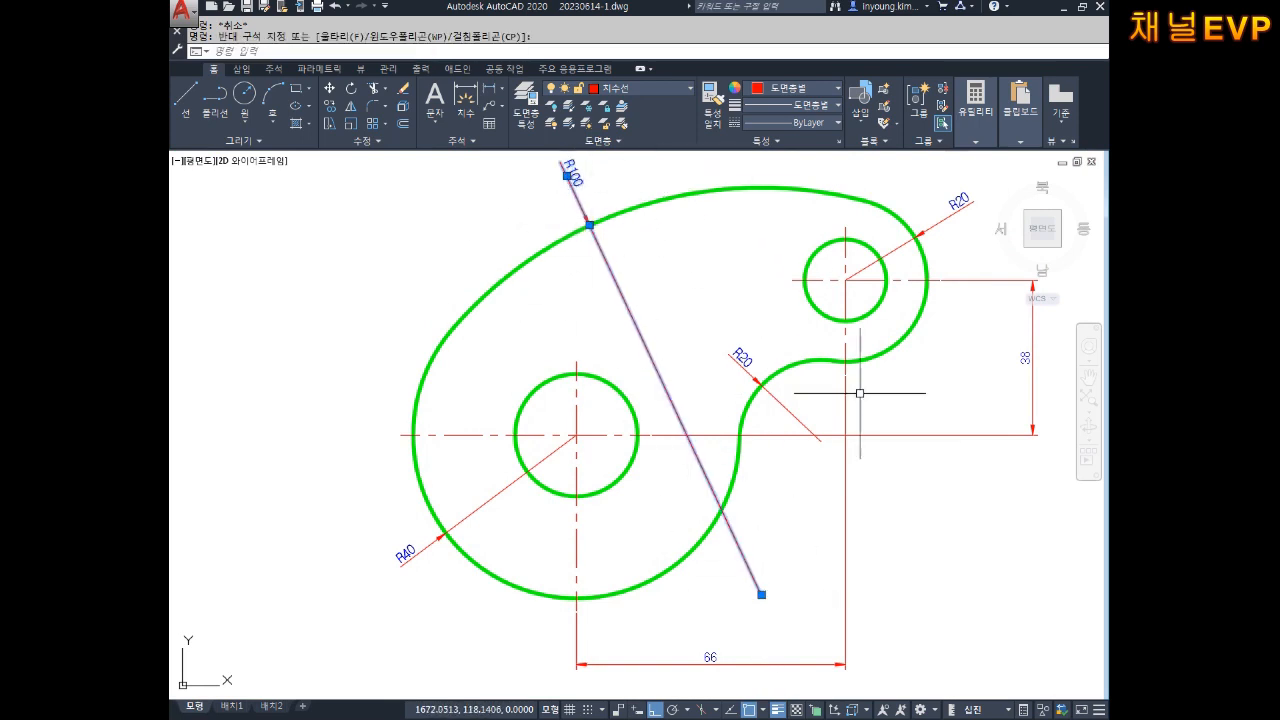
middle_drag(930, 430, 864, 484)
scroll(808, 300, up, 6)
scroll(835, 328, down, 2)
middle_drag(850, 318, 749, 394)
key(Escape)
click(881, 364)
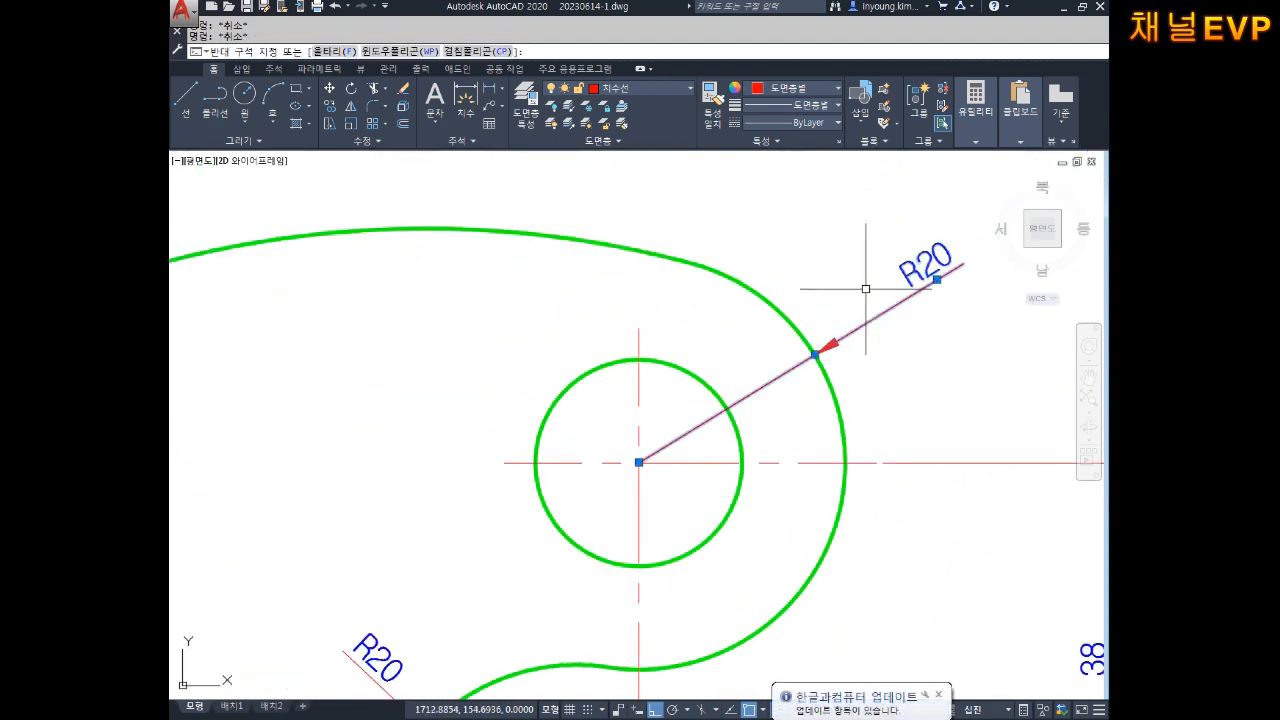
click(863, 282)
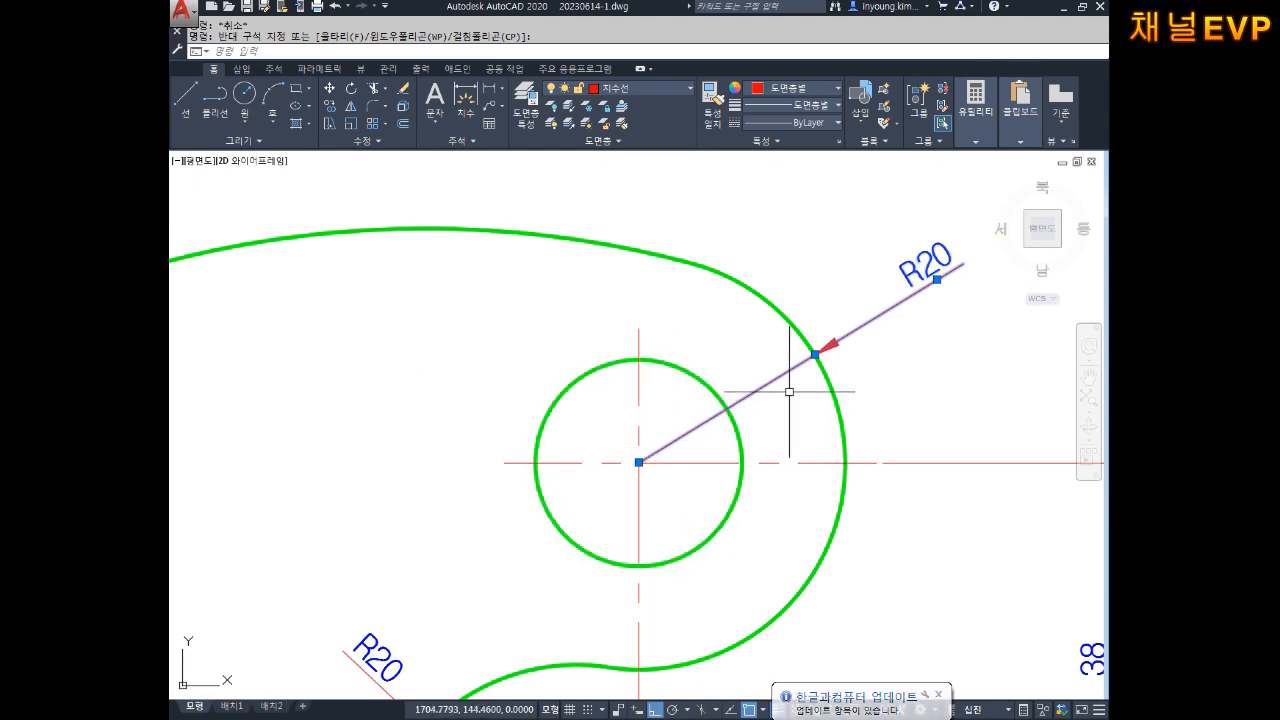
scroll(886, 349, down, 4)
middle_drag(855, 388, 804, 307)
key(Escape)
Add diameter dimensions to the large and small holes, with each text to the upper left of its circle.
scroll(822, 350, down, 2)
scroll(804, 307, up, 1)
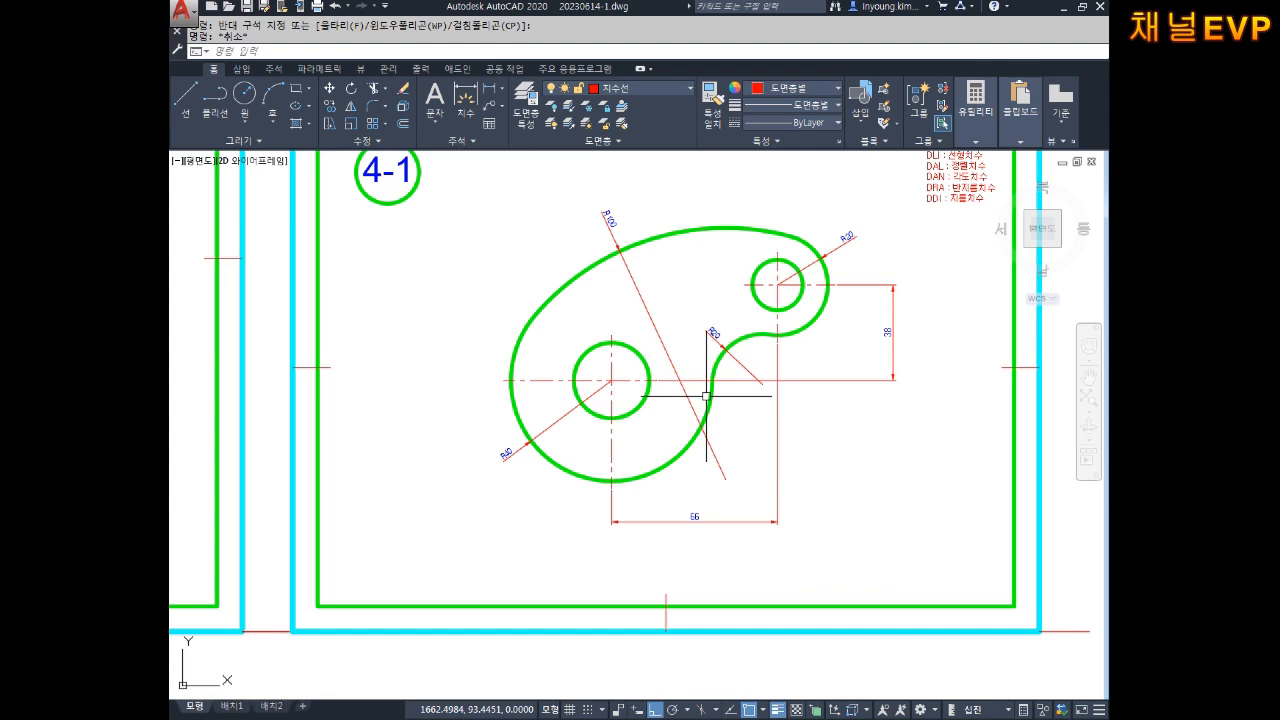
scroll(704, 393, up, 1)
key(Escape)
text(ddi)
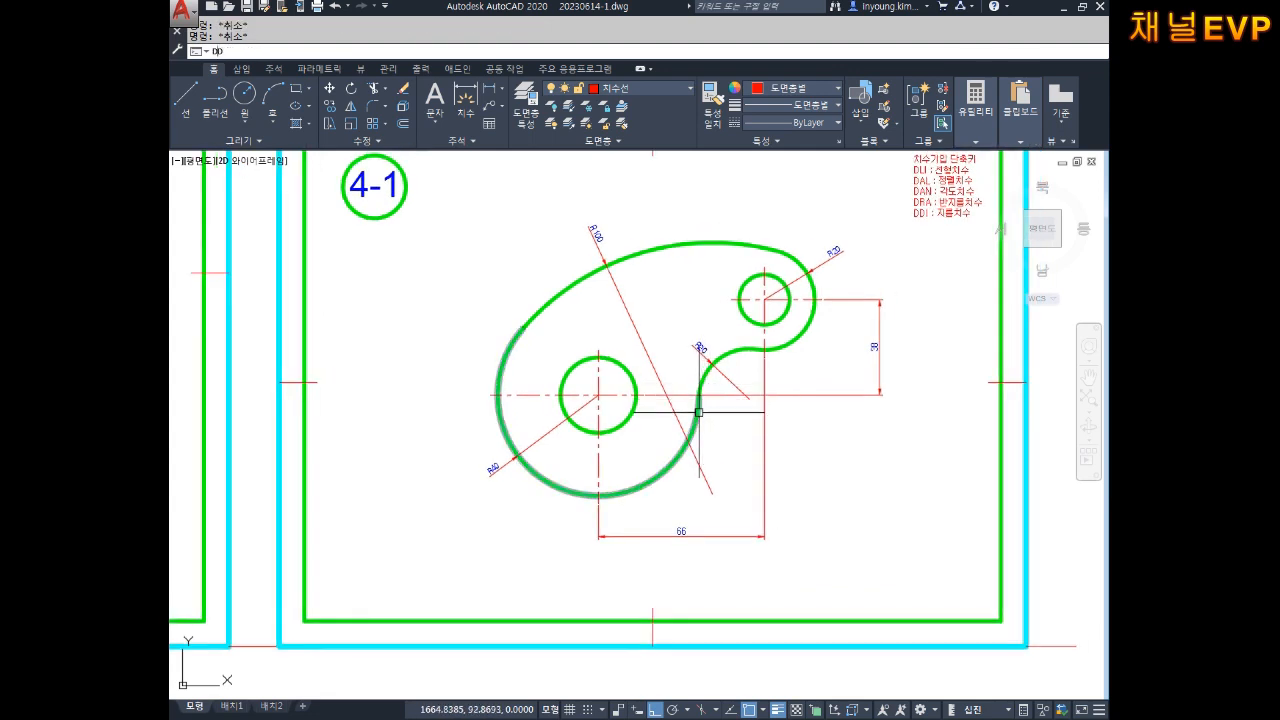
key(Return)
click(618, 358)
click(545, 357)
key(Return)
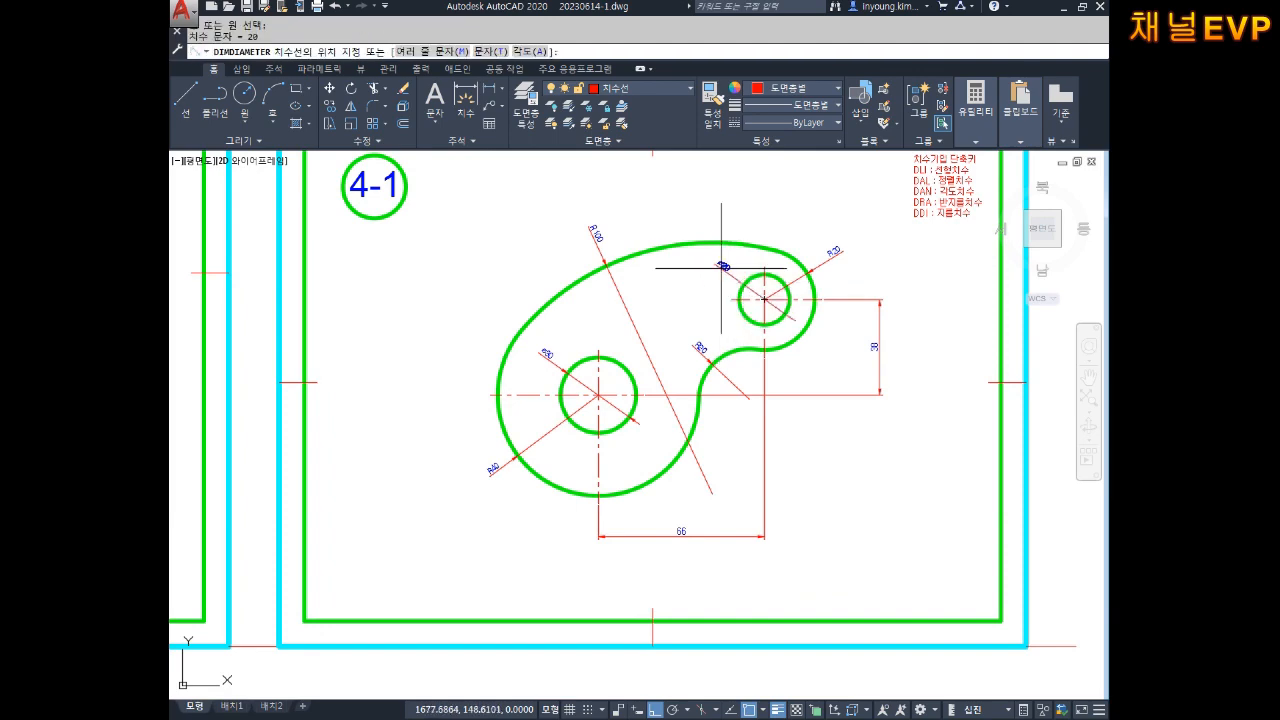
key(Escape)
key(Escape)
Review the fully dimensioned part 4-1 inside its drawing frame.
scroll(662, 370, up, 4)
scroll(661, 371, down, 5)
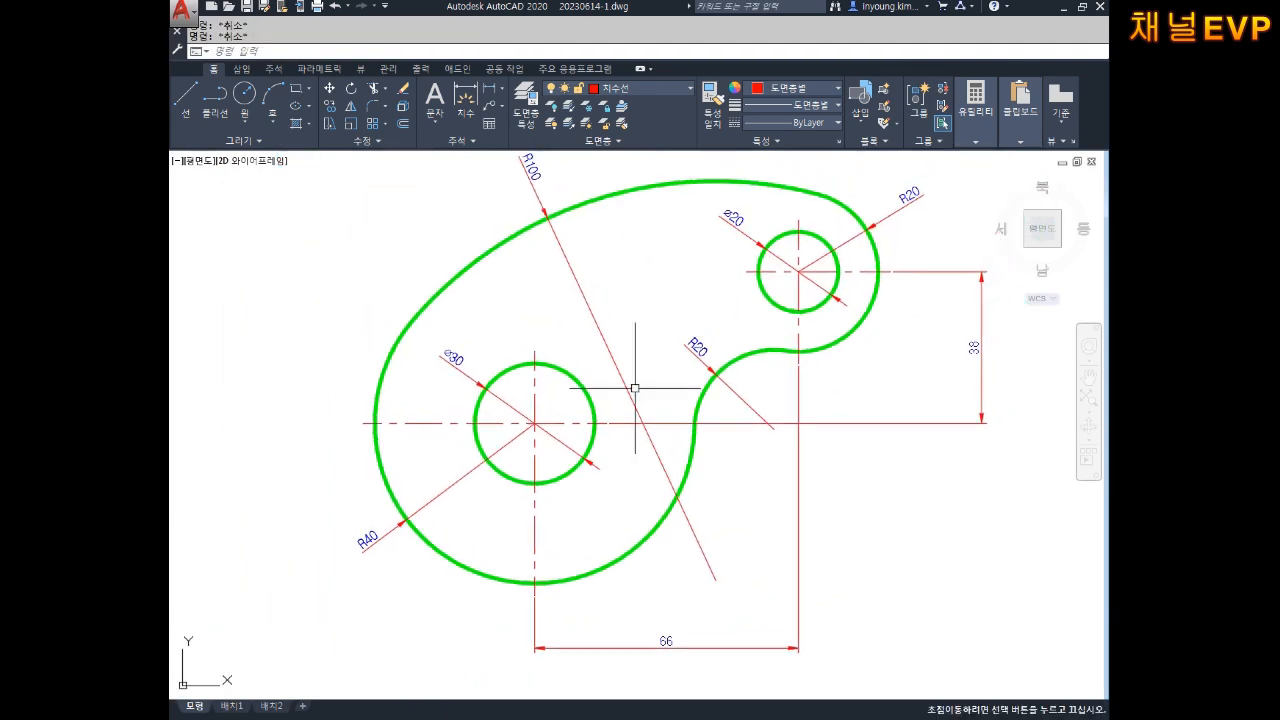
mouse_move(646, 363)
middle_down()
mouse_move(663, 380)
mouse_move(638, 398)
middle_up()
scroll(640, 395, down, 3)
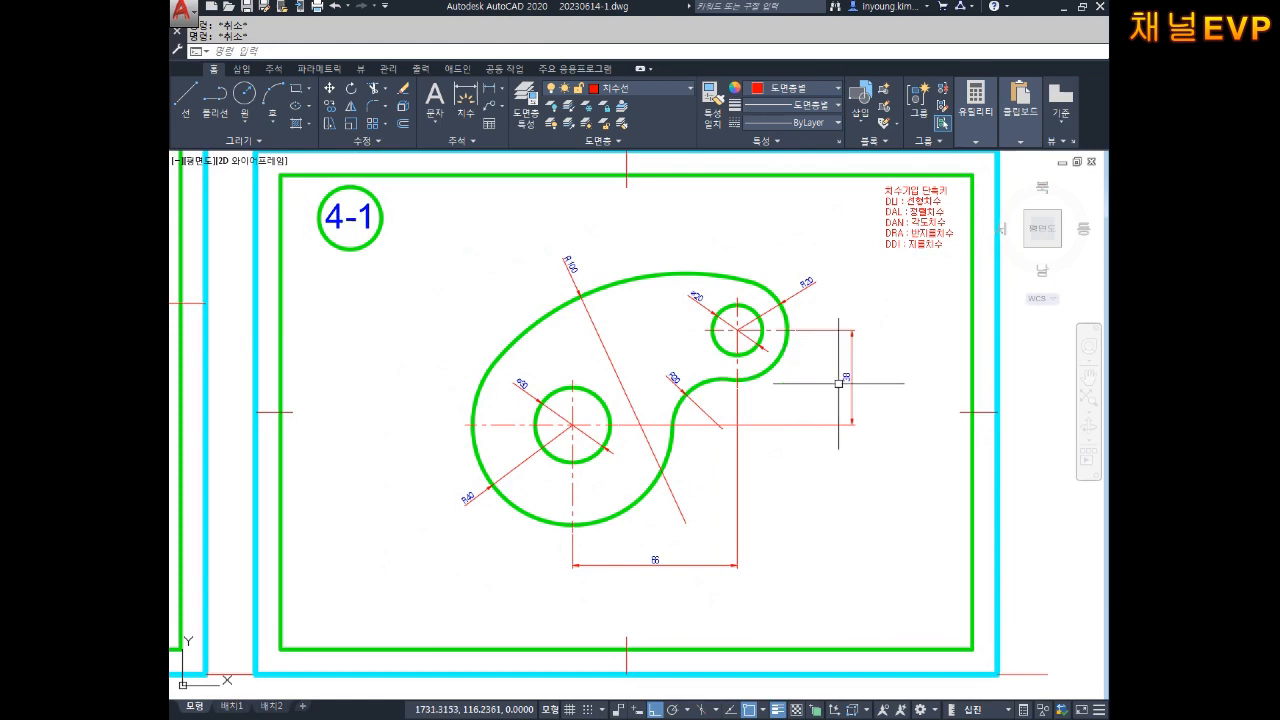
scroll(777, 420, down, 2)
scroll(720, 381, up, 2)
middle_drag(730, 381, 757, 347)
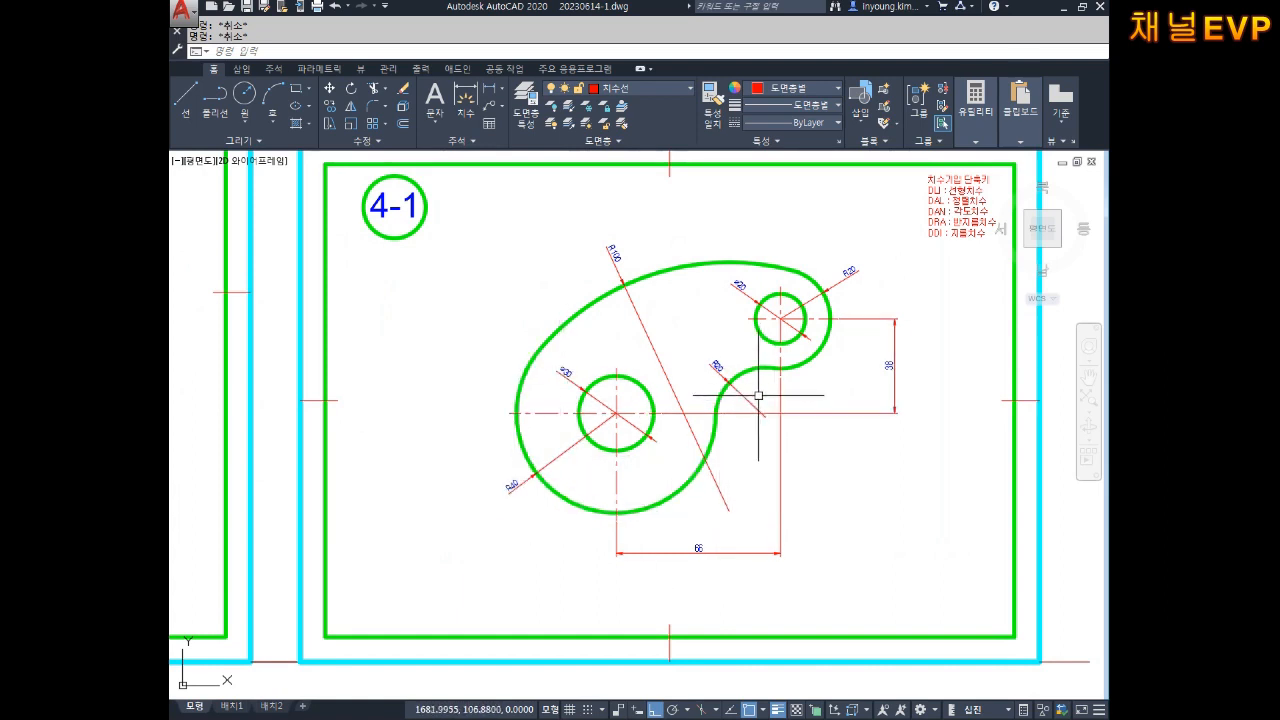
Create a dimension style named 큰치수 based on 기본치수, with a text height of 4.
scroll(765, 337, up, 4)
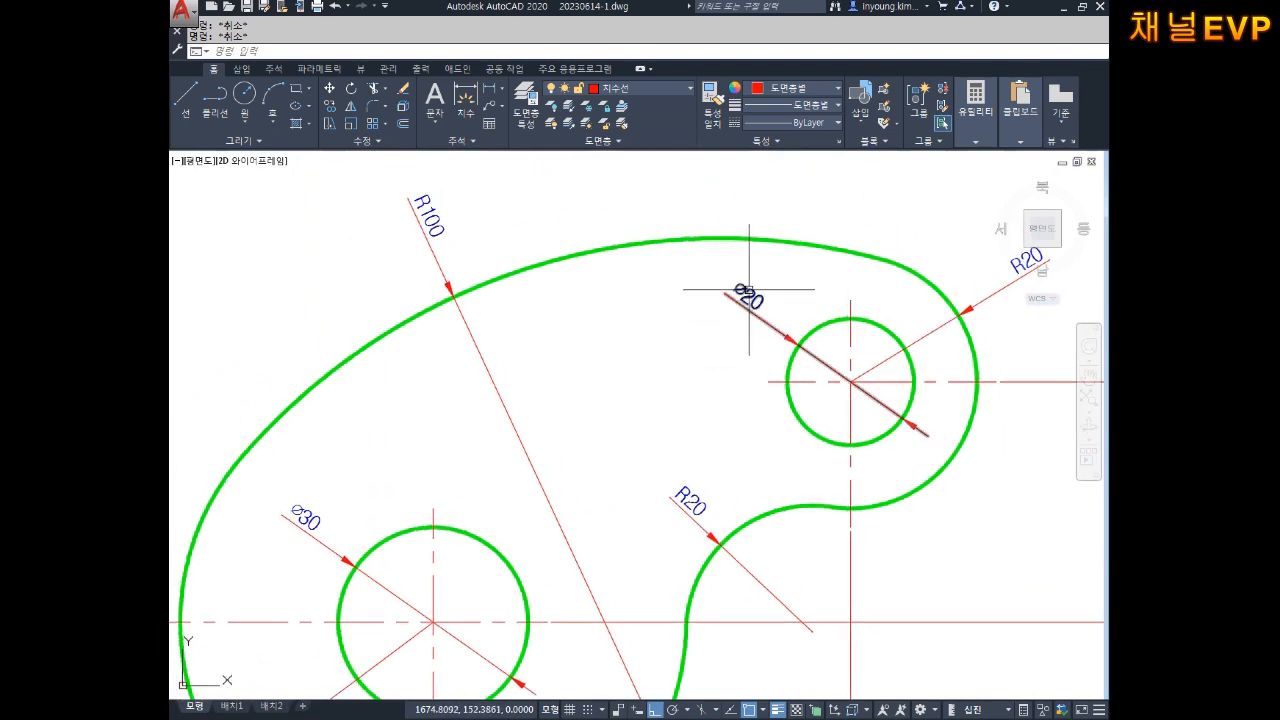
scroll(462, 195, down, 4)
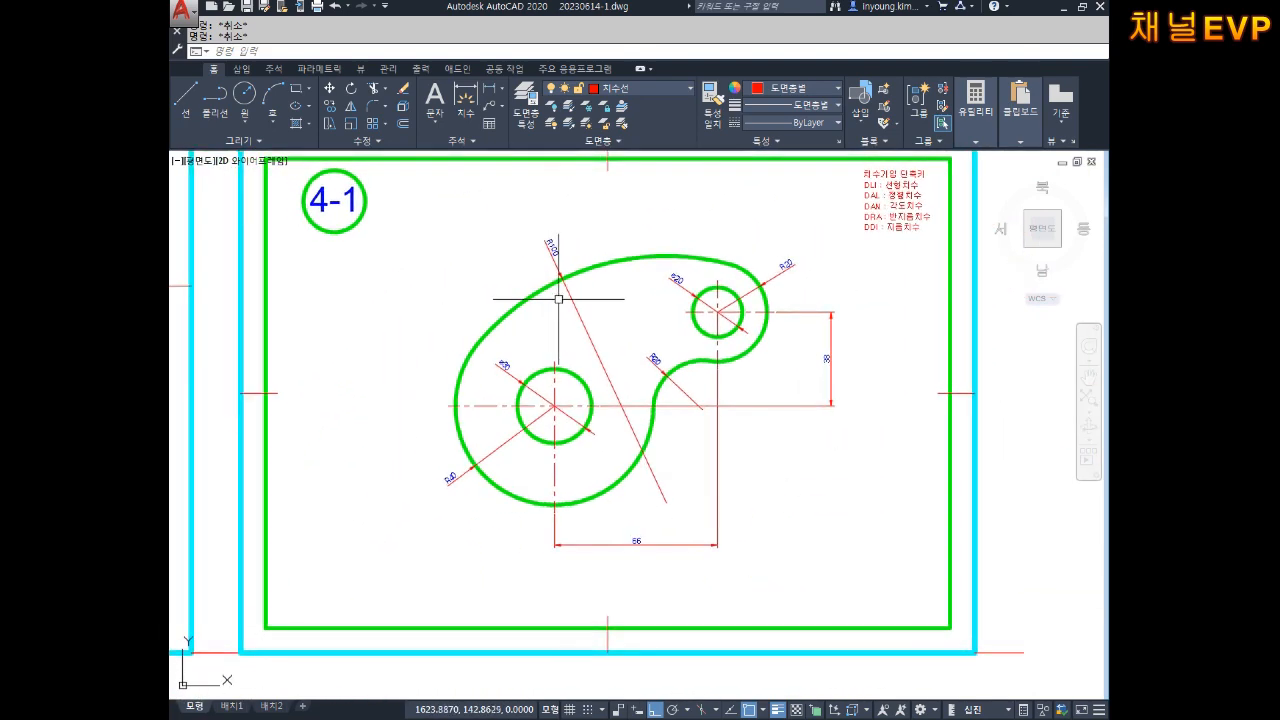
middle_drag(587, 313, 604, 346)
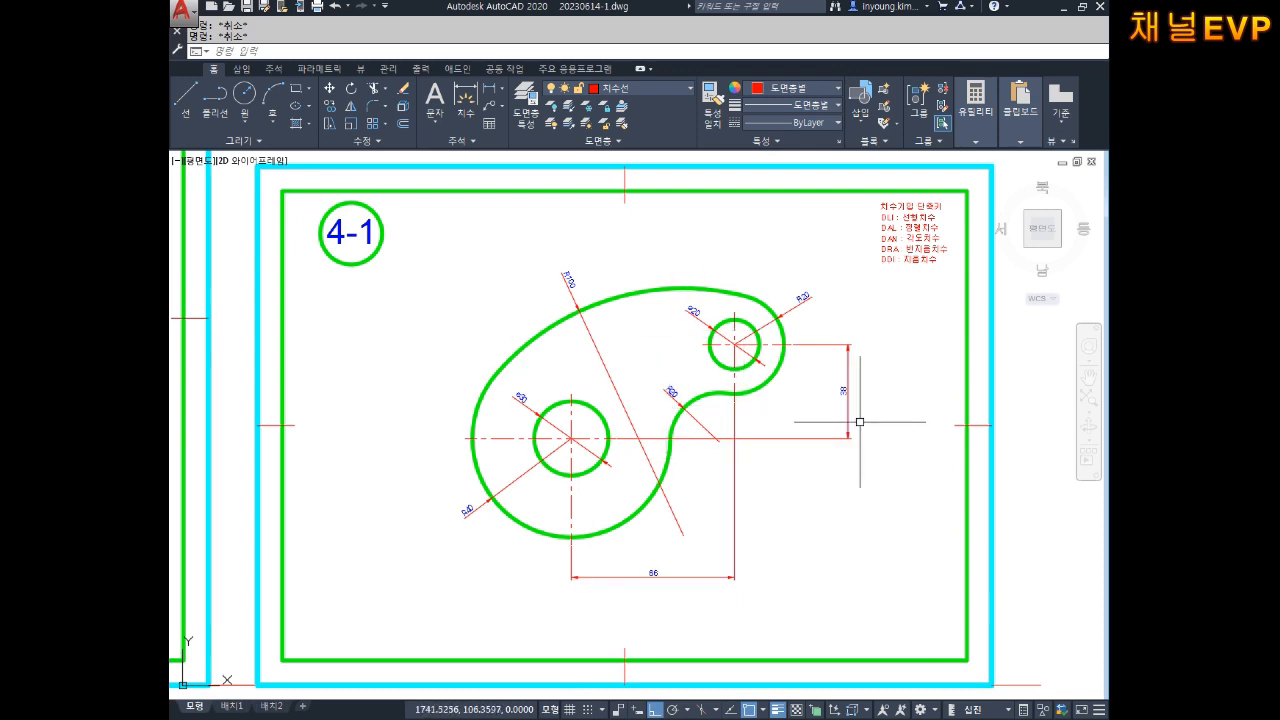
text(D)
key(Return)
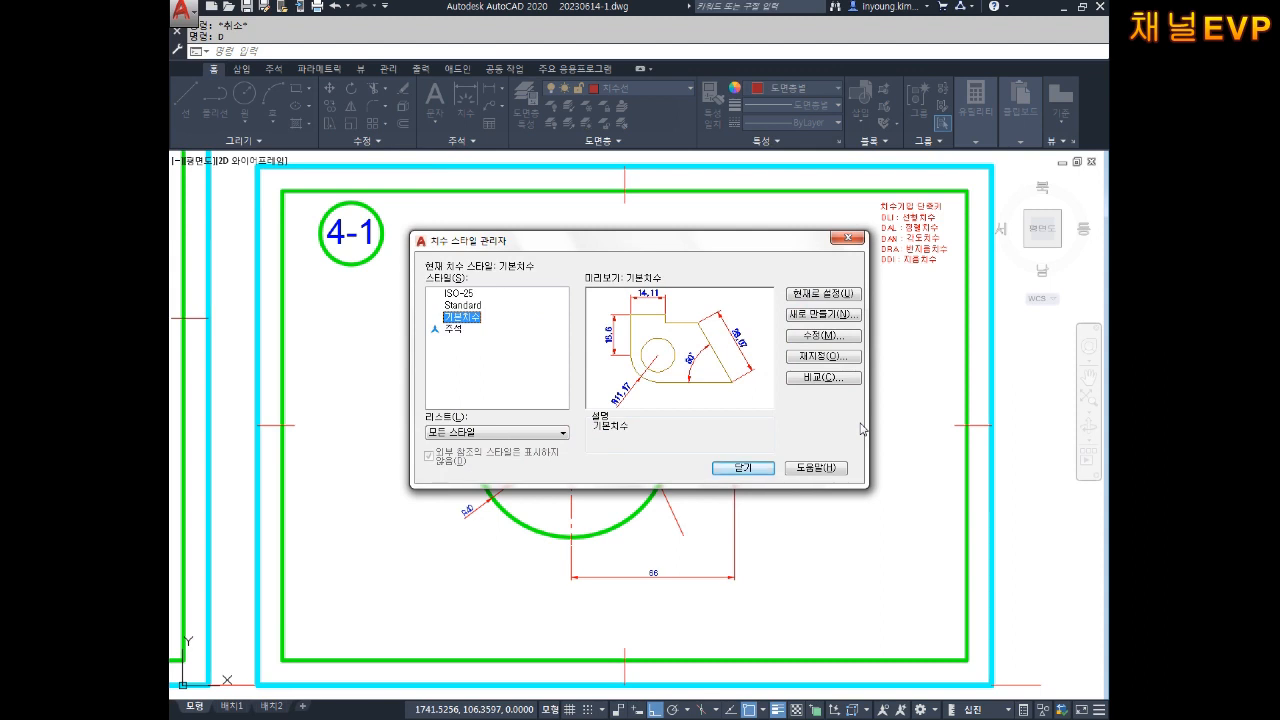
click(818, 315)
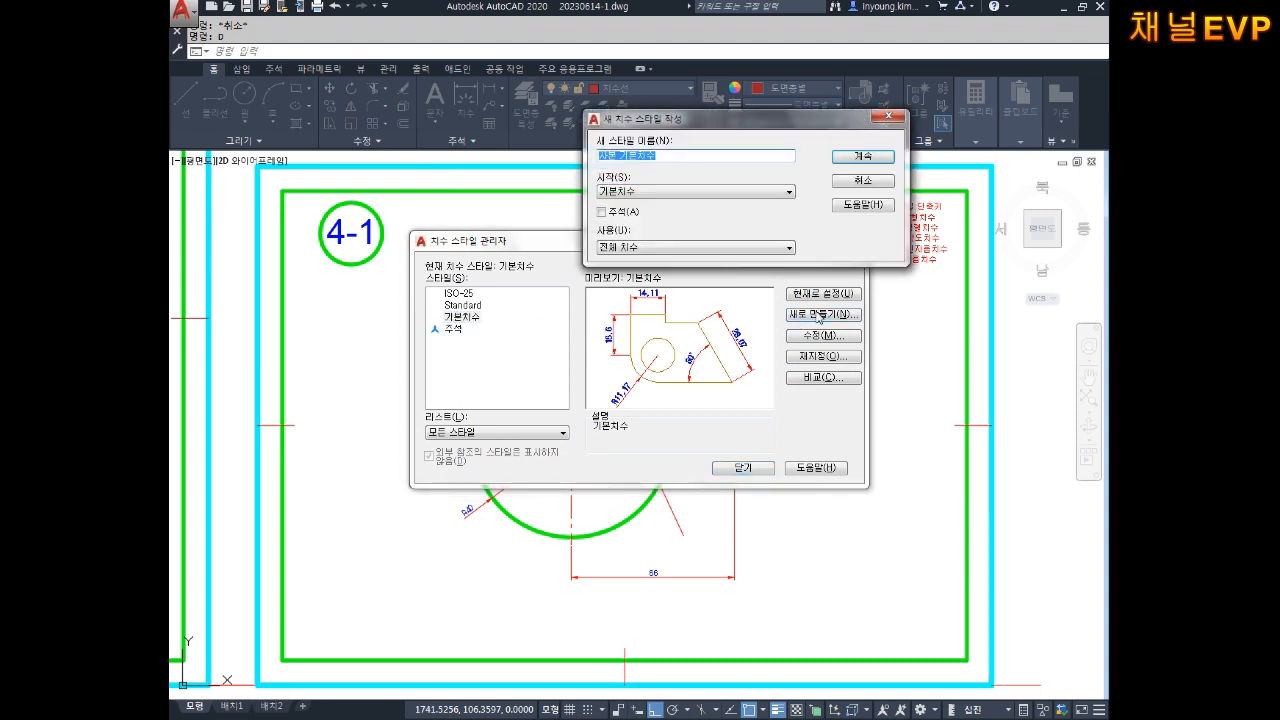
text(ZM크)
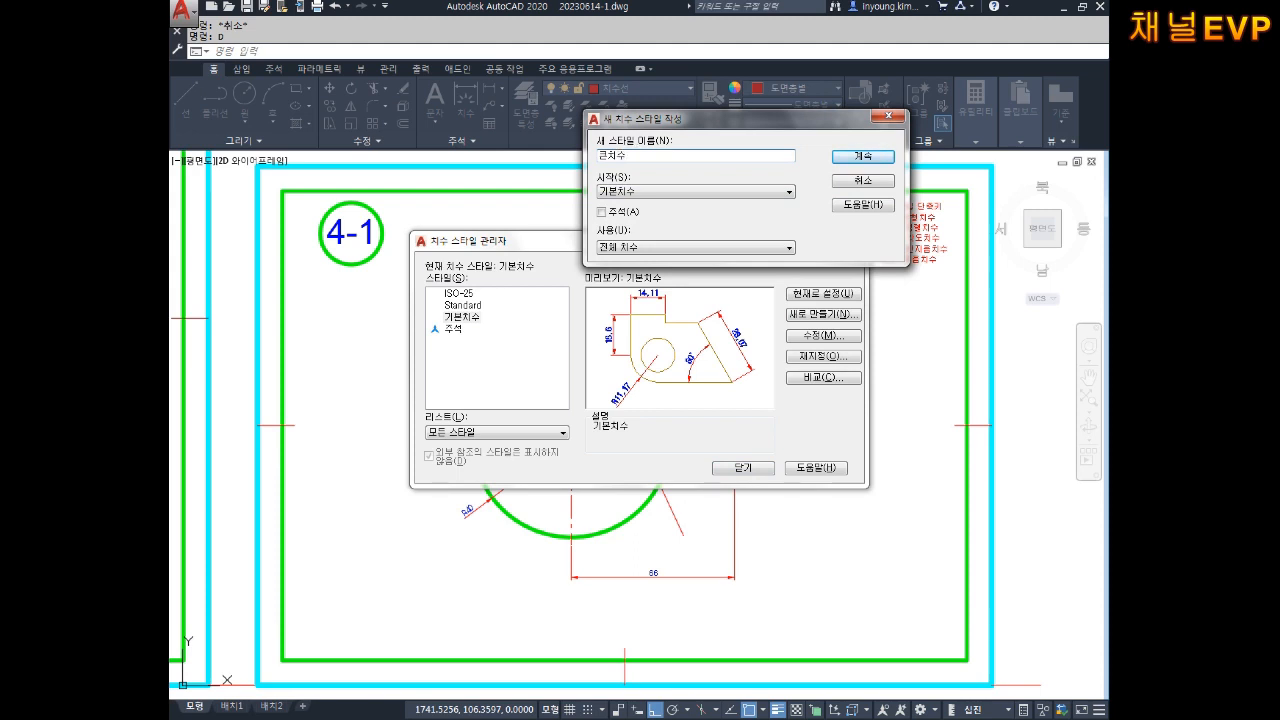
click(862, 157)
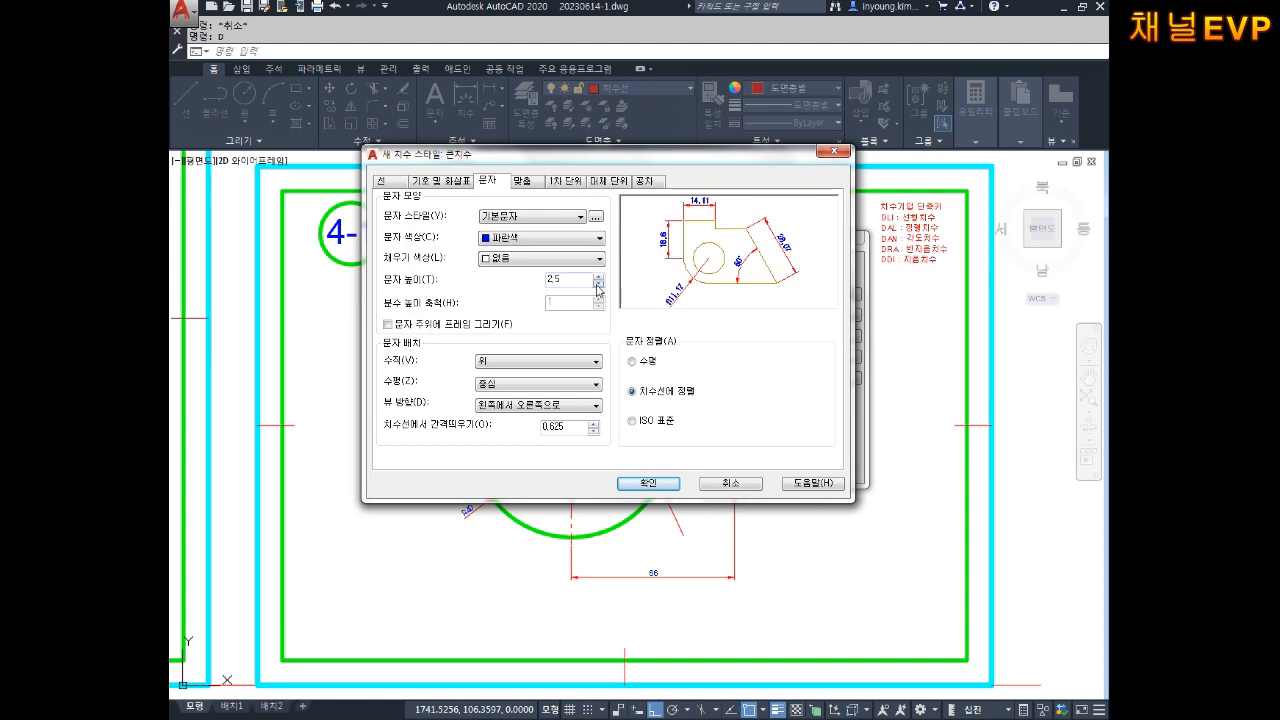
text(4)
click(650, 482)
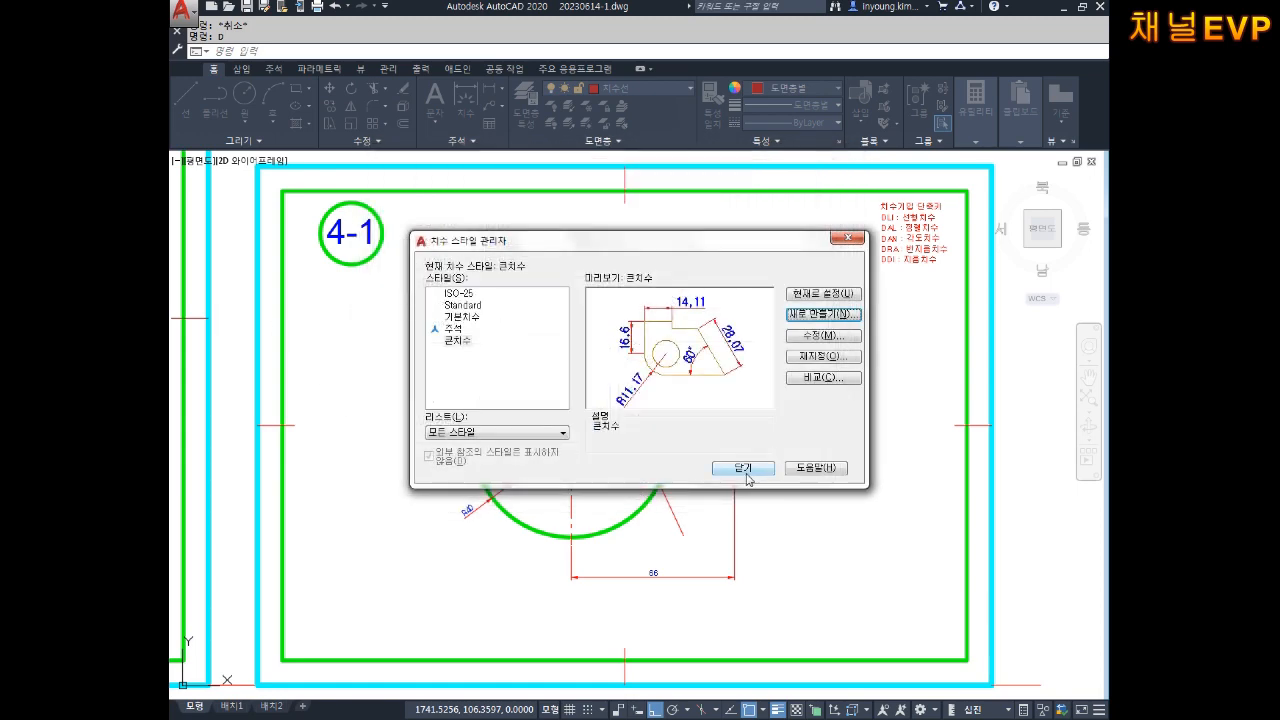
click(742, 468)
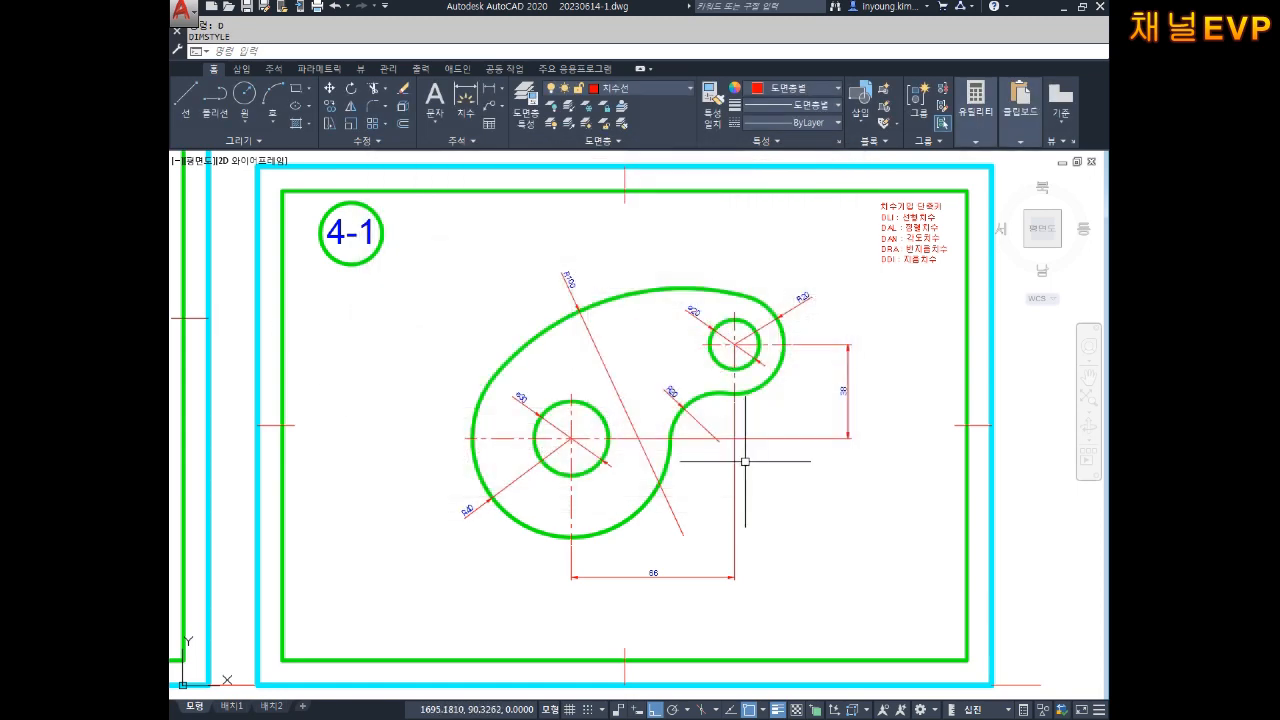
Apply the 큰치수 dimension style to every dimension of part 4-1 except the R20 on the concave arc.
click(846, 436)
click(802, 300)
click(705, 320)
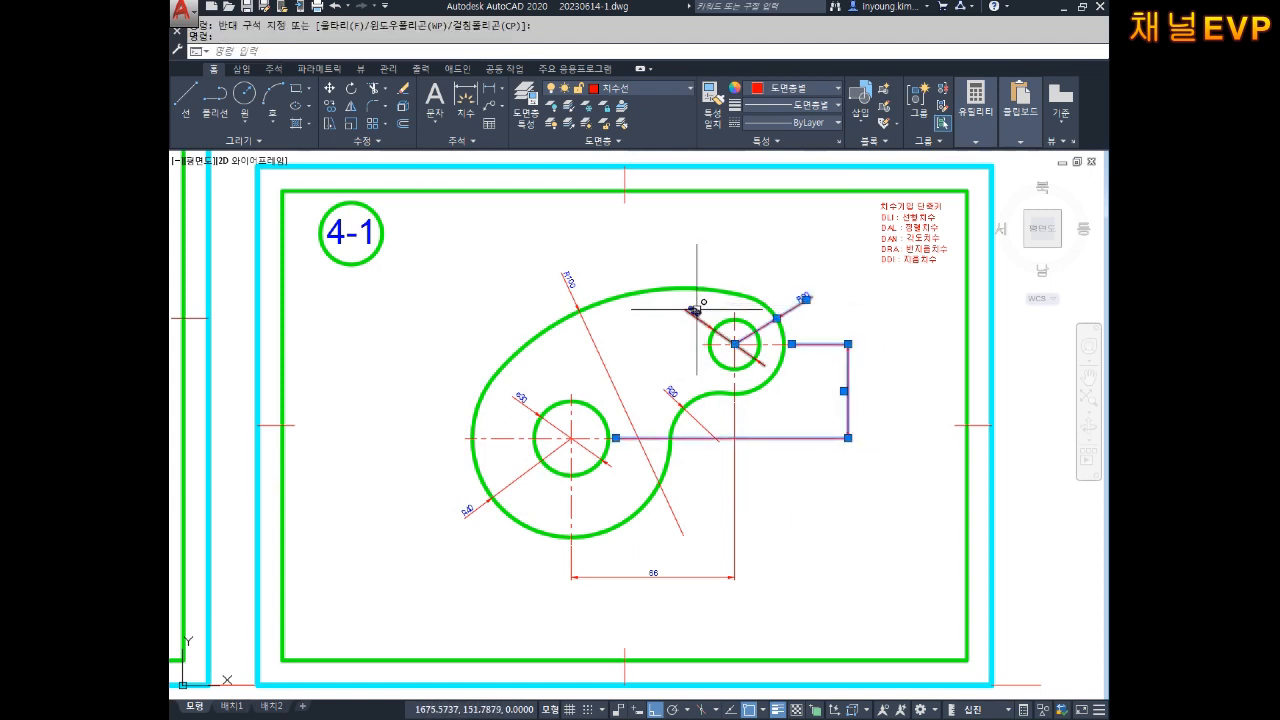
click(592, 277)
click(526, 294)
click(648, 557)
click(604, 599)
click(491, 543)
click(445, 494)
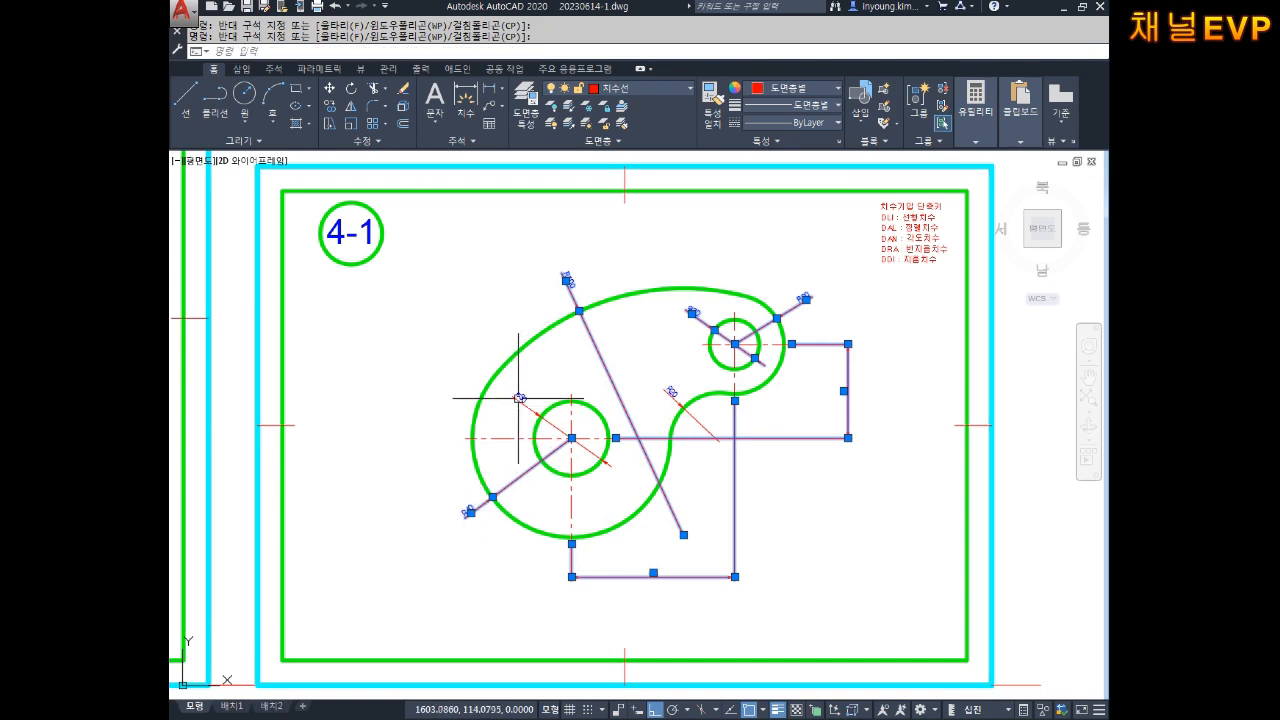
mouse_move(519, 400)
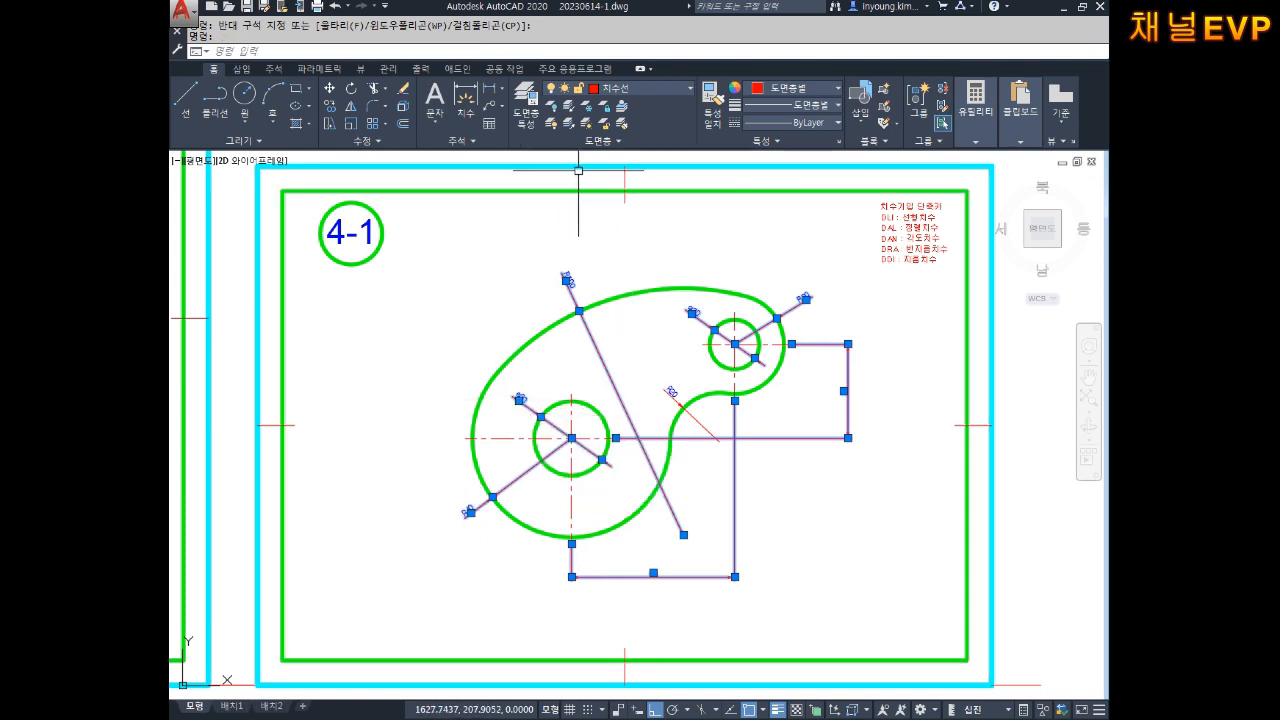
click(470, 147)
click(472, 178)
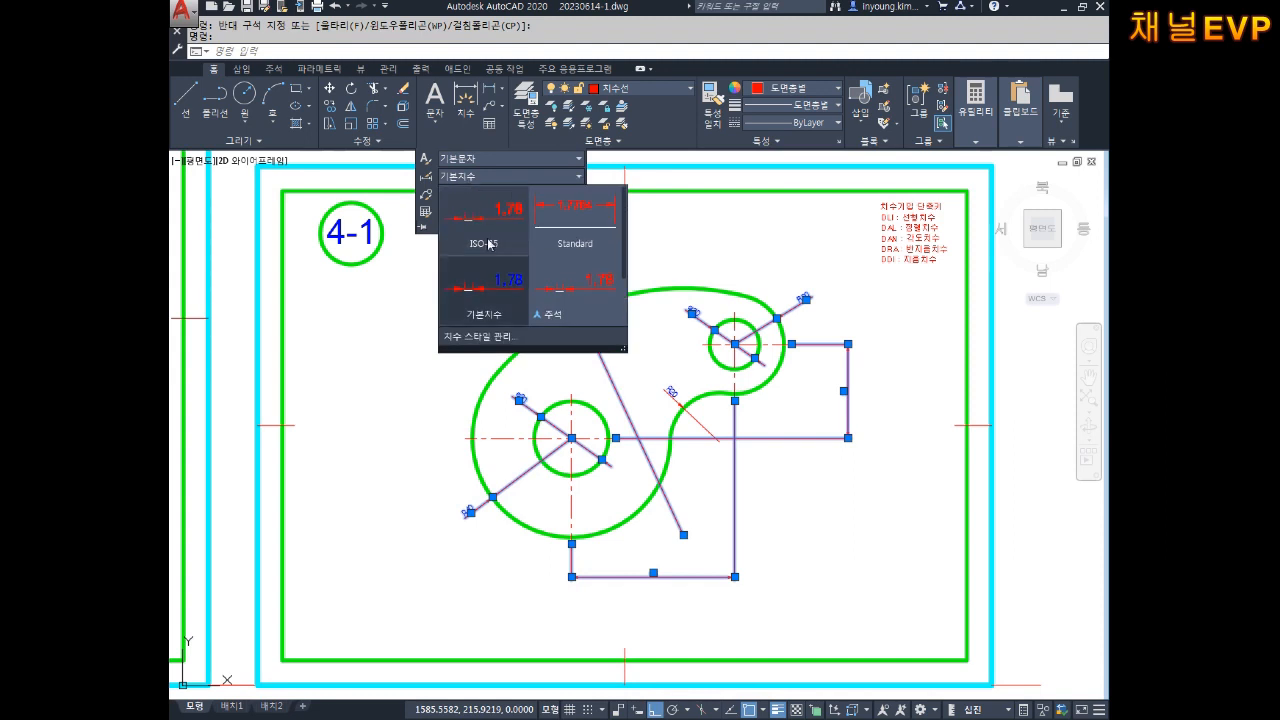
scroll(551, 290, down, 1)
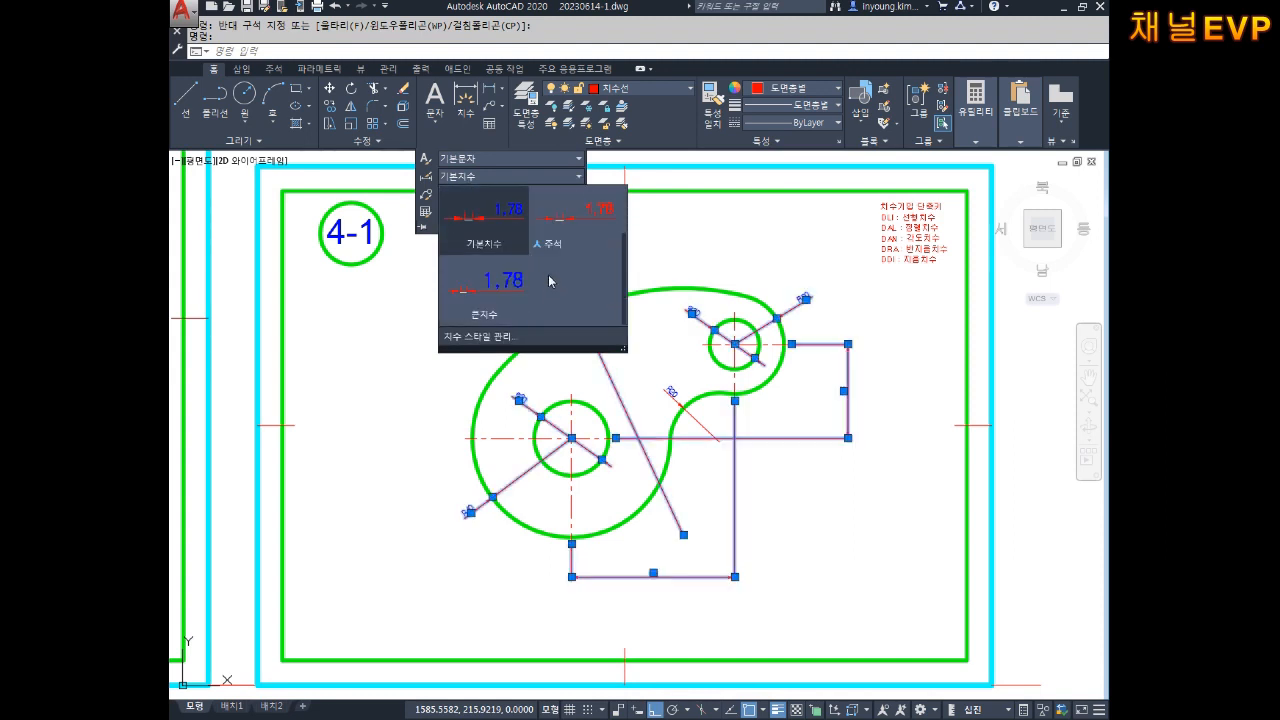
click(494, 288)
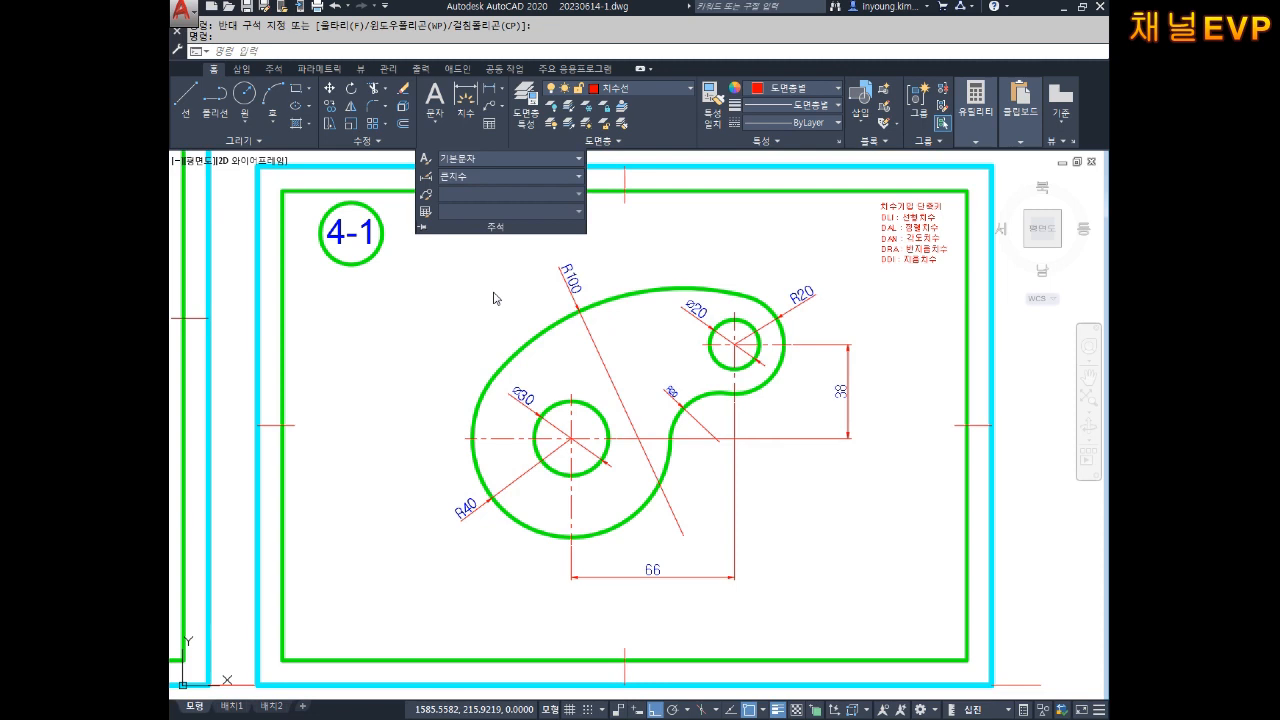
key(Escape)
key(Escape)
middle_drag(757, 432, 766, 400)
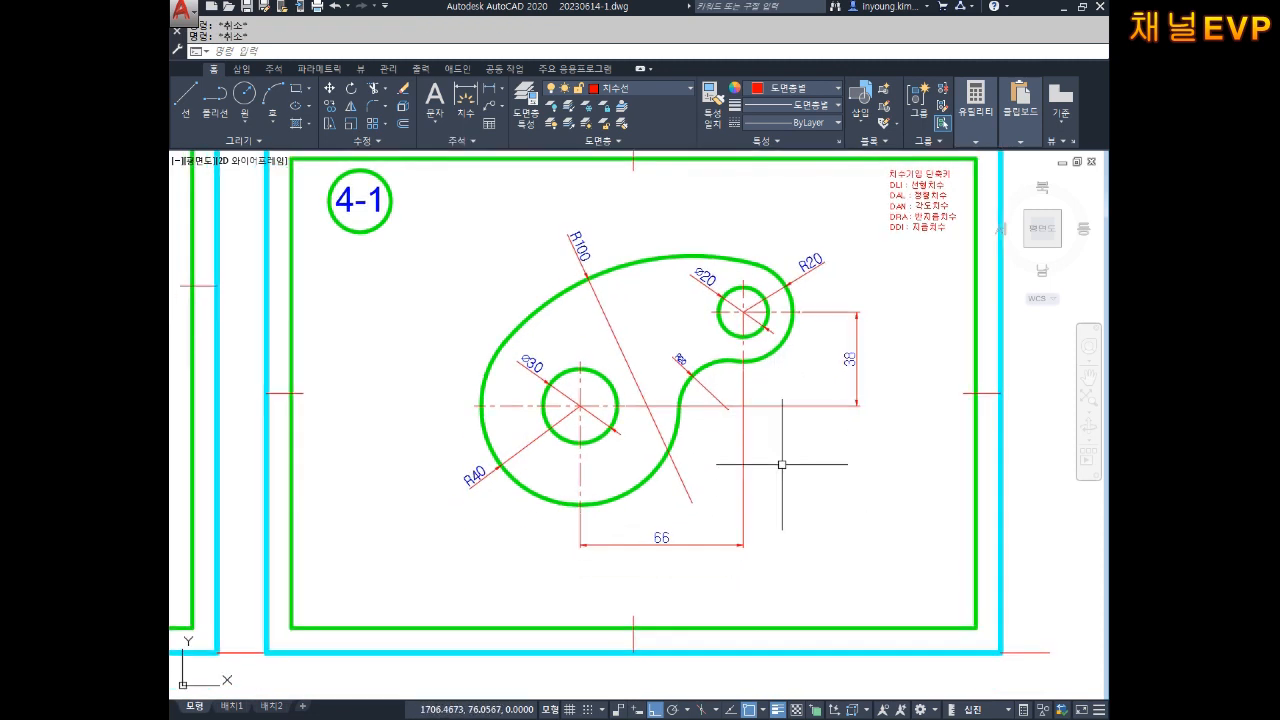
Draw a circle of radius 10 in the empty area below and beside the drawing frames.
middle_drag(777, 463, 780, 499)
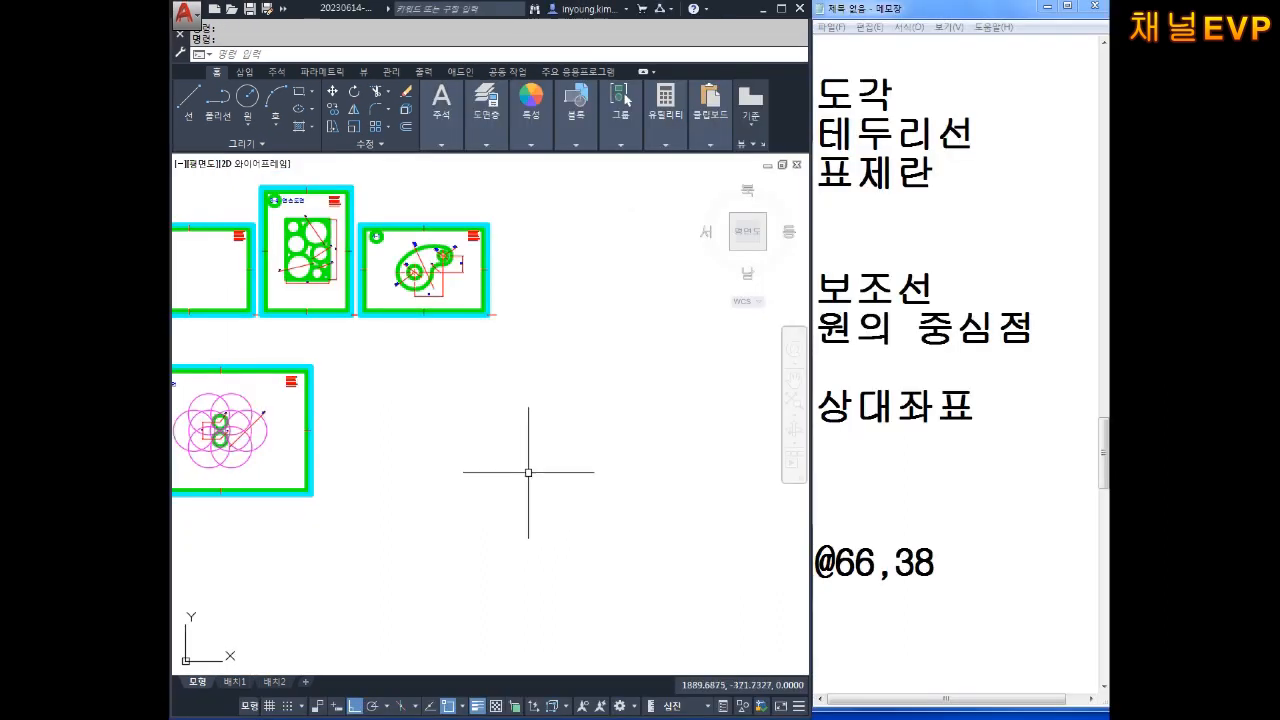
scroll(528, 471, down, 1)
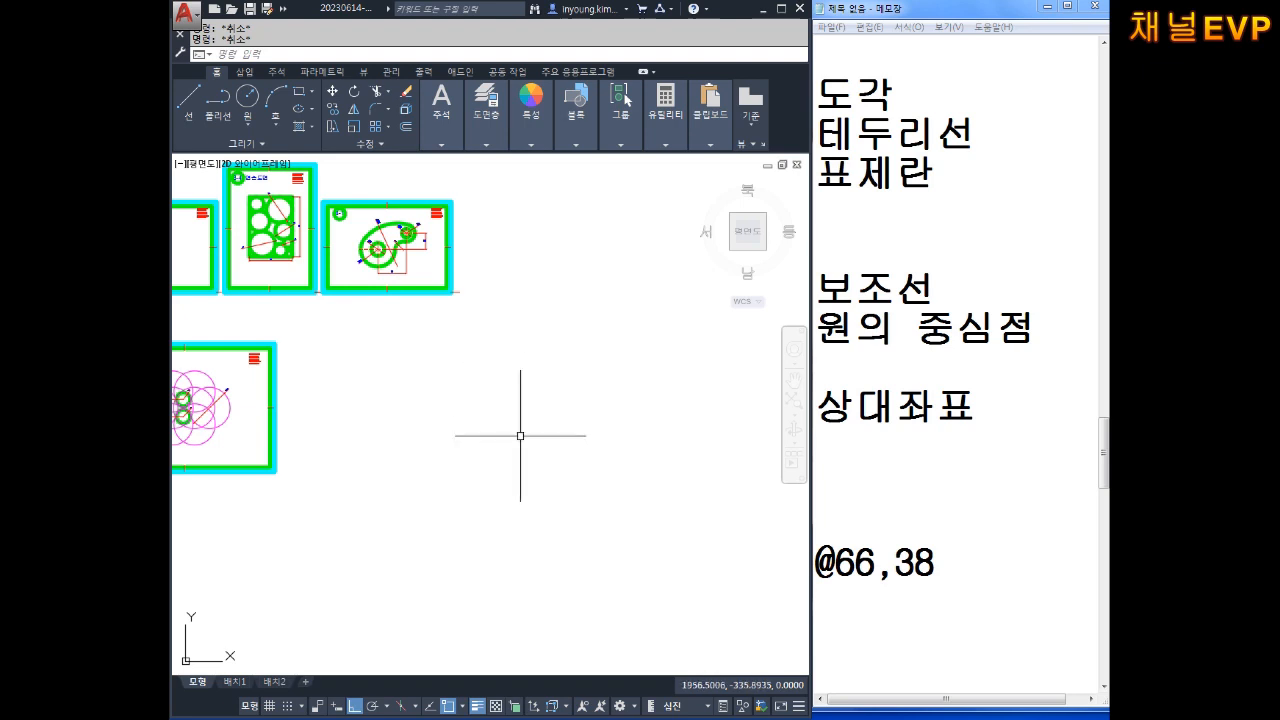
middle_drag(505, 430, 503, 387)
scroll(503, 384, up, 5)
text(d)
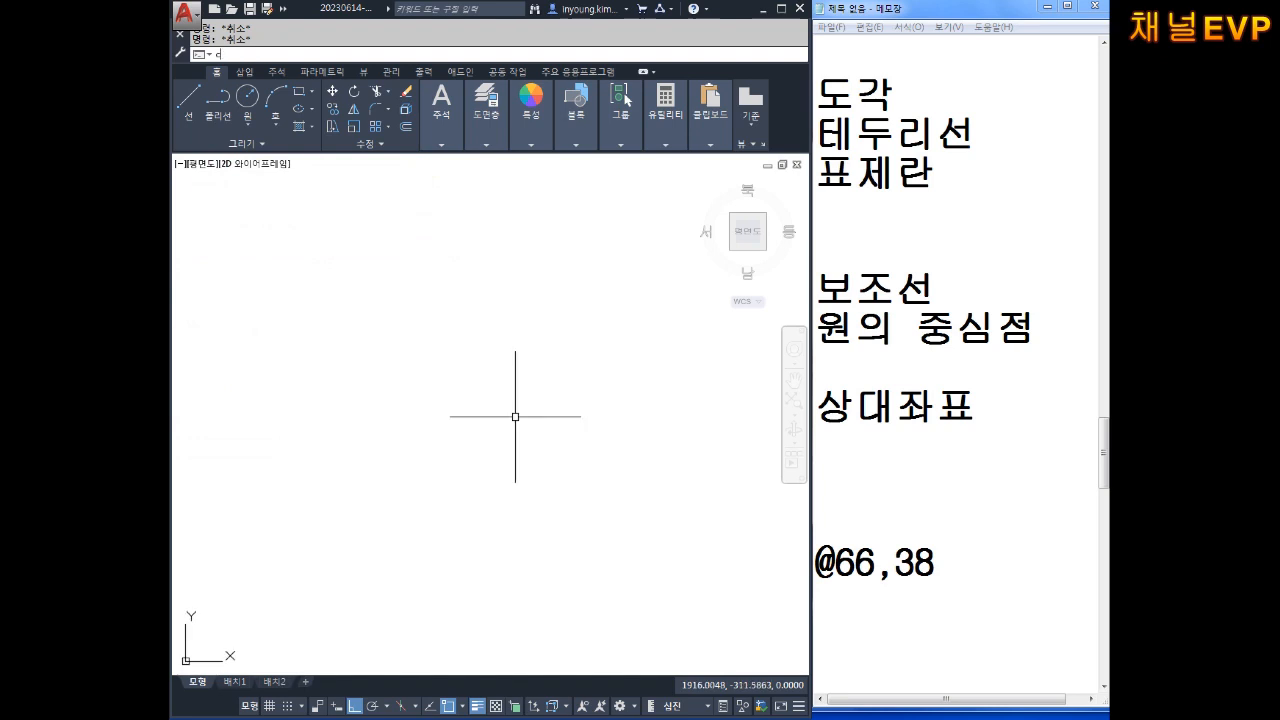
key(Return)
click(436, 388)
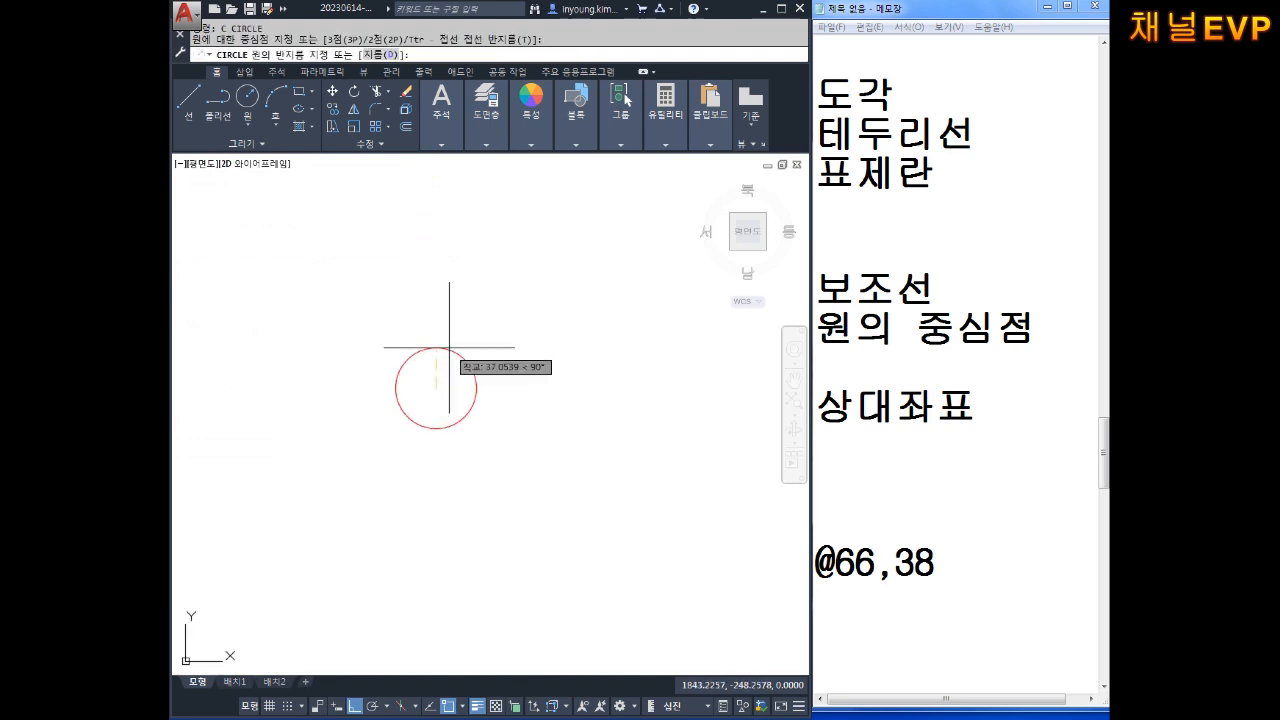
click(449, 347)
key(Escape)
key(Escape)
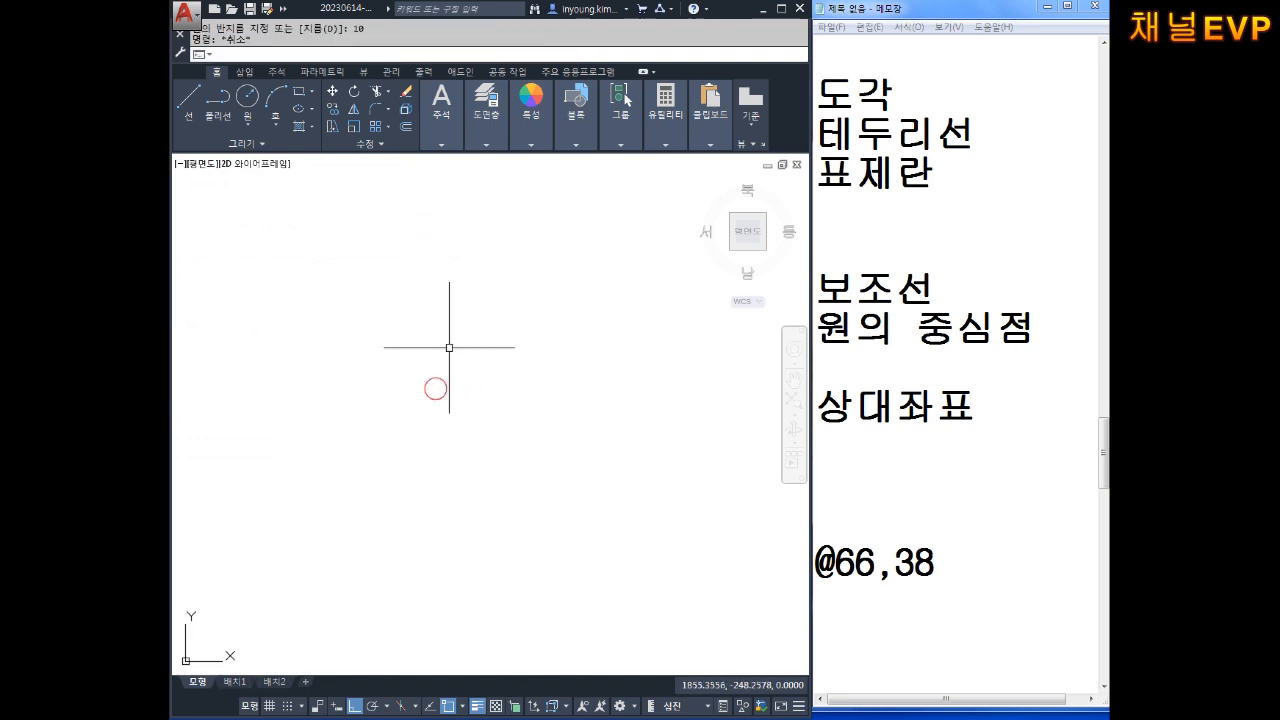
middle_drag(457, 371, 453, 415)
scroll(411, 399, up, 4)
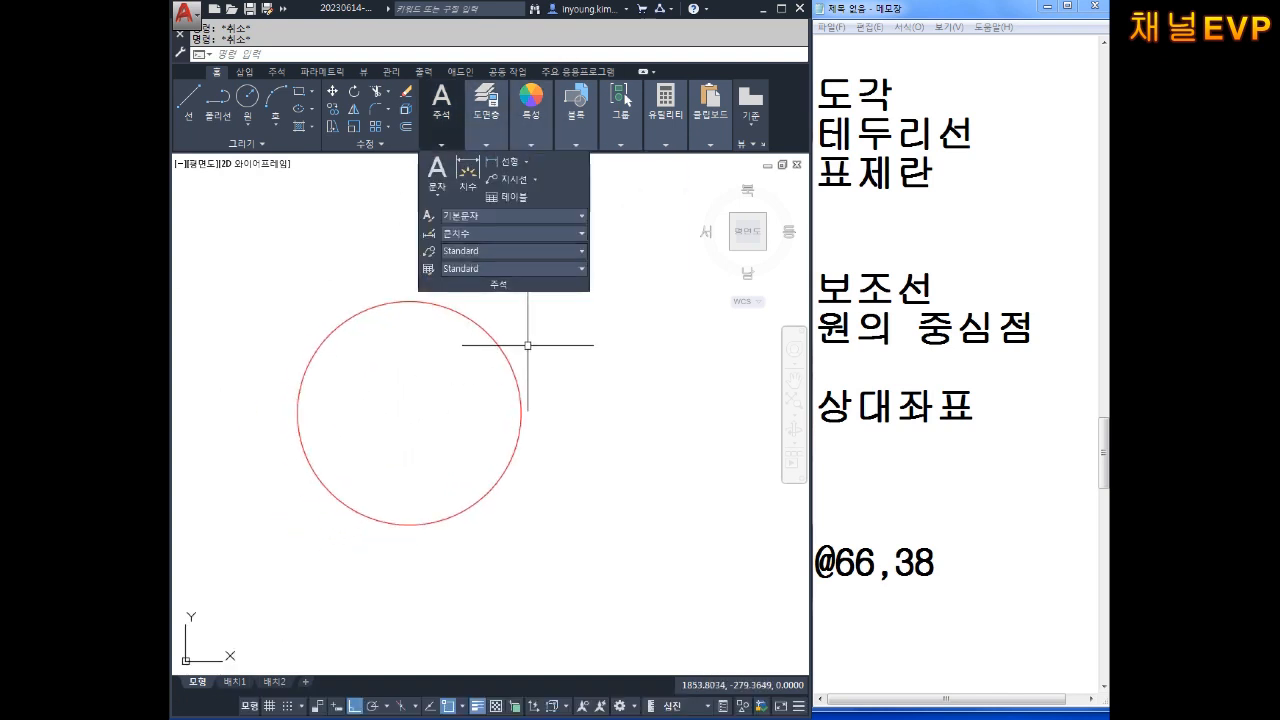
scroll(514, 357, down, 2)
text(co)
key(Return)
click(505, 335)
click(398, 391)
key(Return)
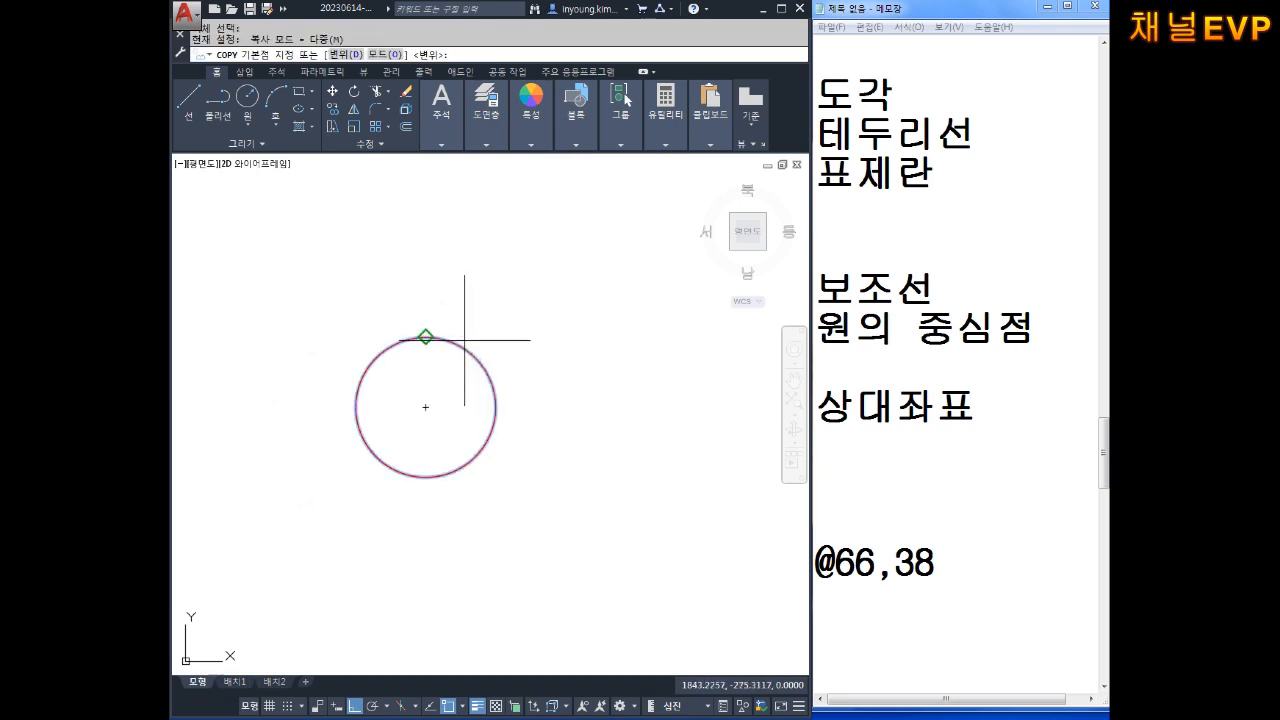
click(425, 407)
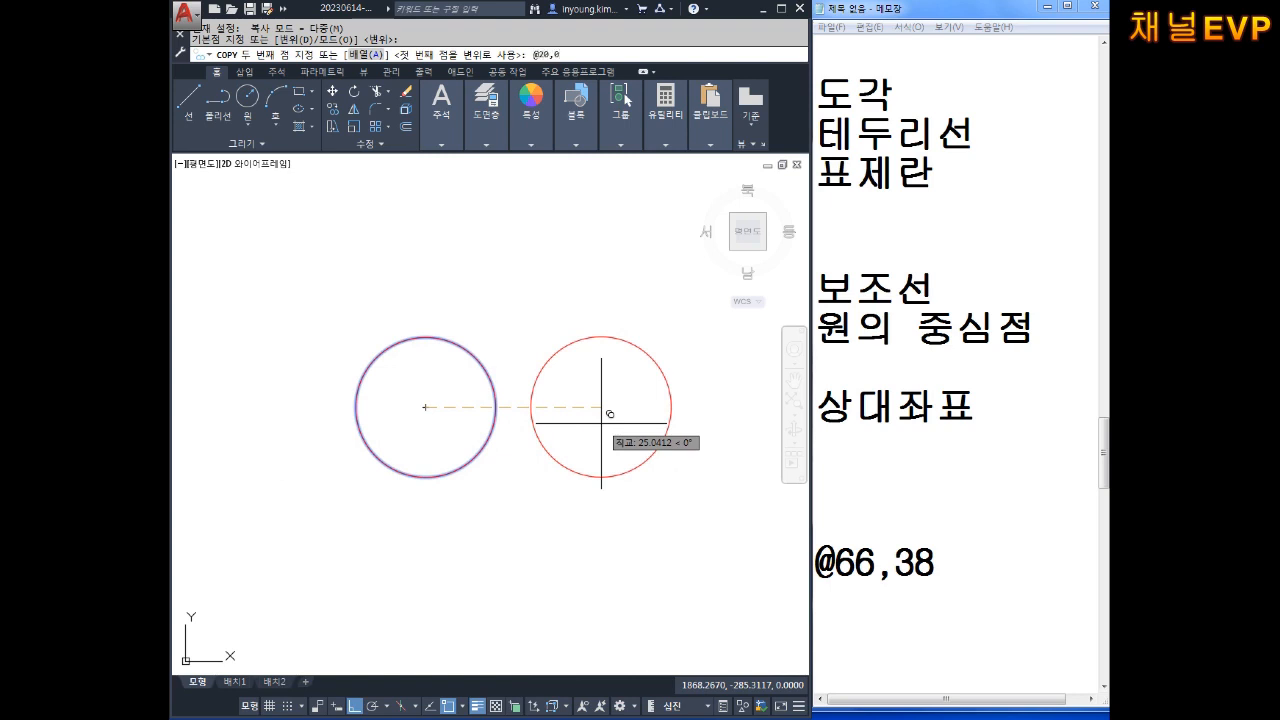
text(@20,0)
key(Return)
key(Escape)
key(Escape)
key(Escape)
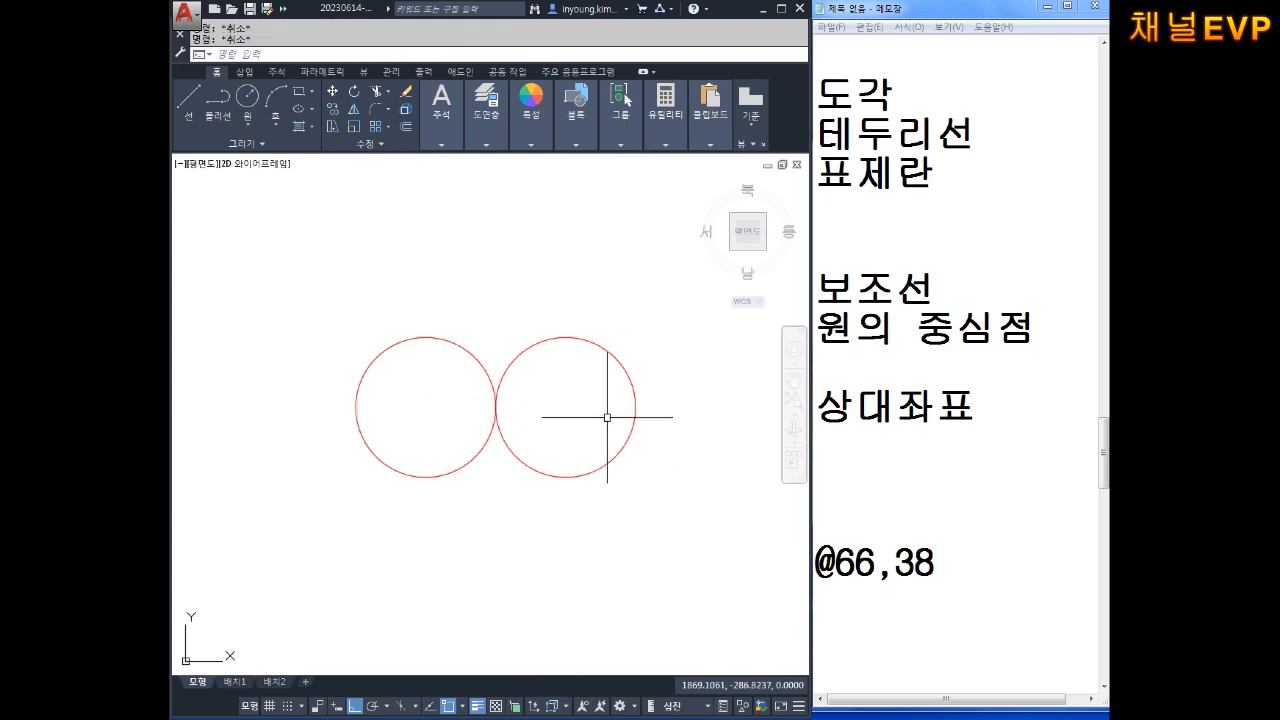
Draw two horizontal lines joining the top quadrants and the bottom quadrants of the two circles.
mouse_move(515, 376)
middle_down()
mouse_move(538, 337)
mouse_move(491, 354)
middle_up()
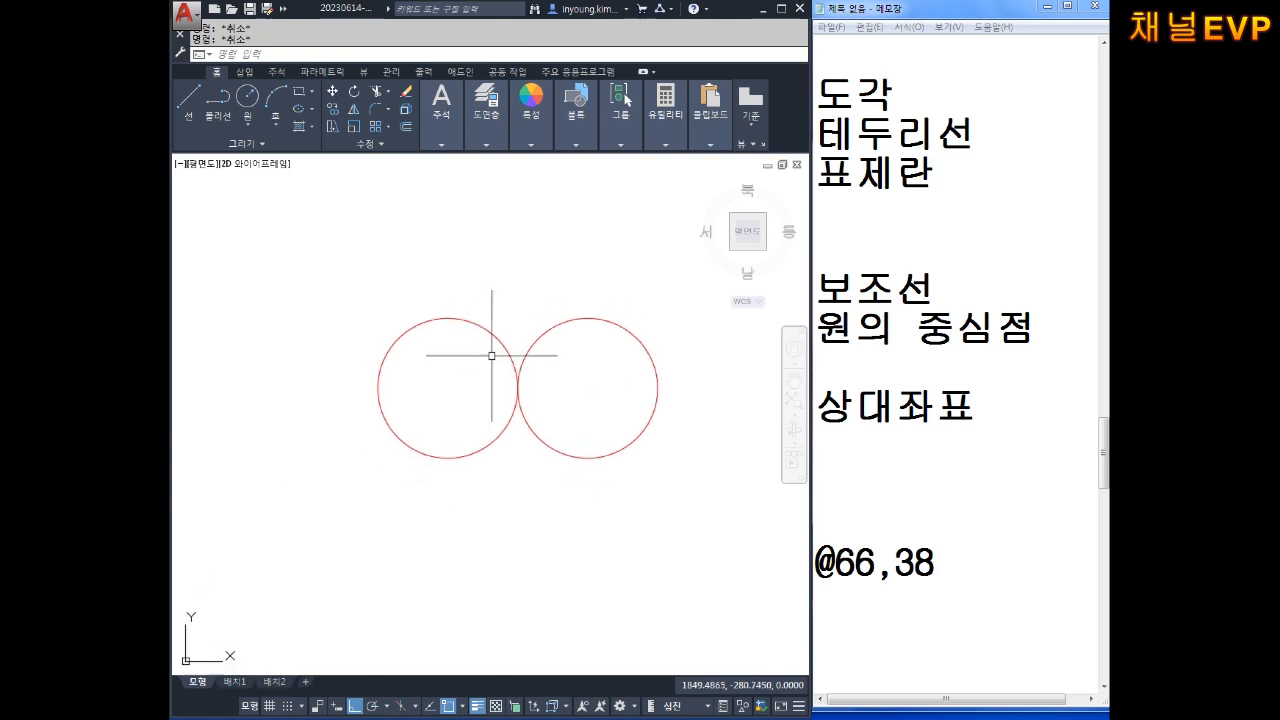
text(l)
key(Return)
click(447, 318)
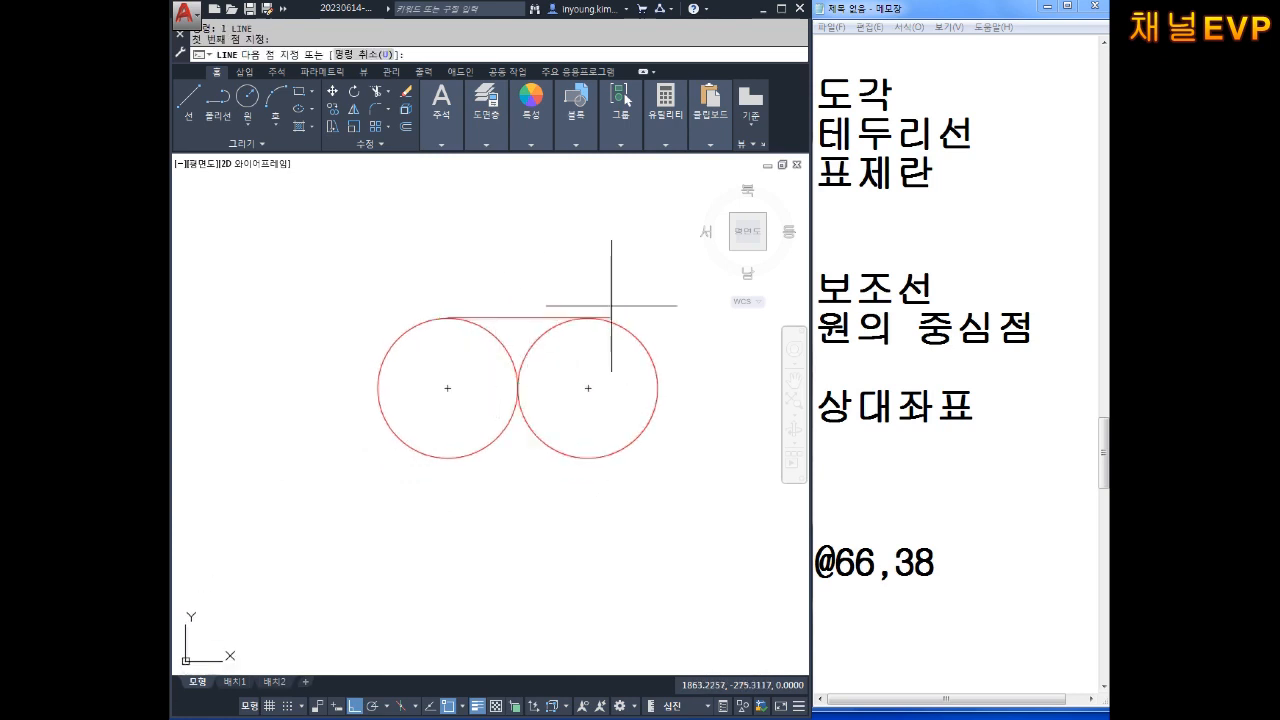
click(588, 318)
key(Return)
key(Return)
click(447, 458)
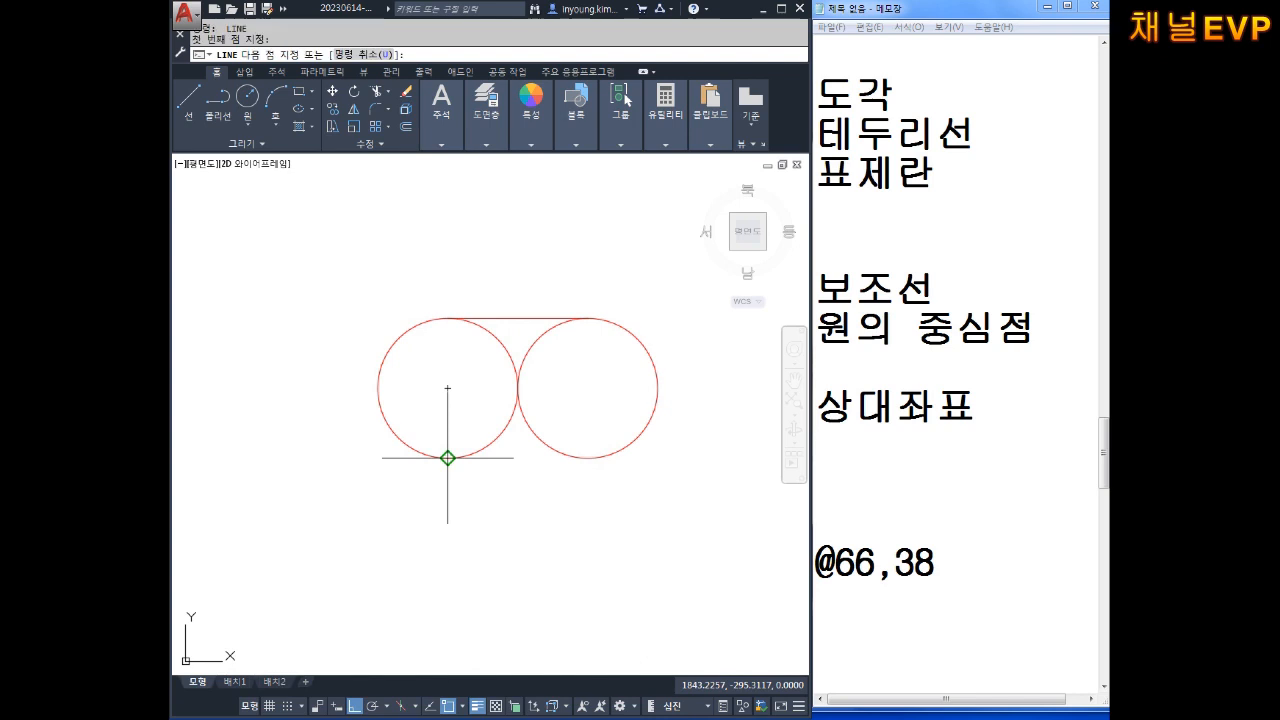
click(586, 457)
key(Escape)
Trim the inner halves of both circles between the two lines to leave a slot outline.
text(tr)
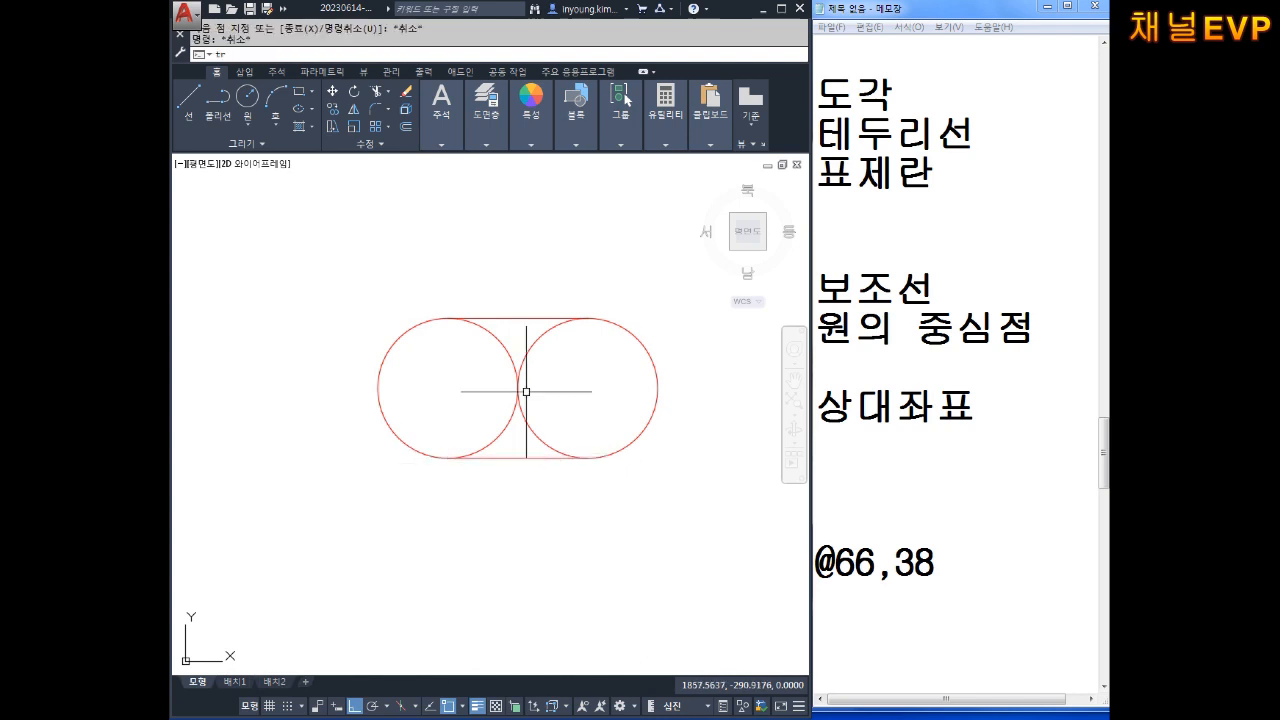
key(Return)
key(Return)
click(531, 376)
click(508, 394)
key(Escape)
key(Escape)
middle_drag(580, 410, 543, 355)
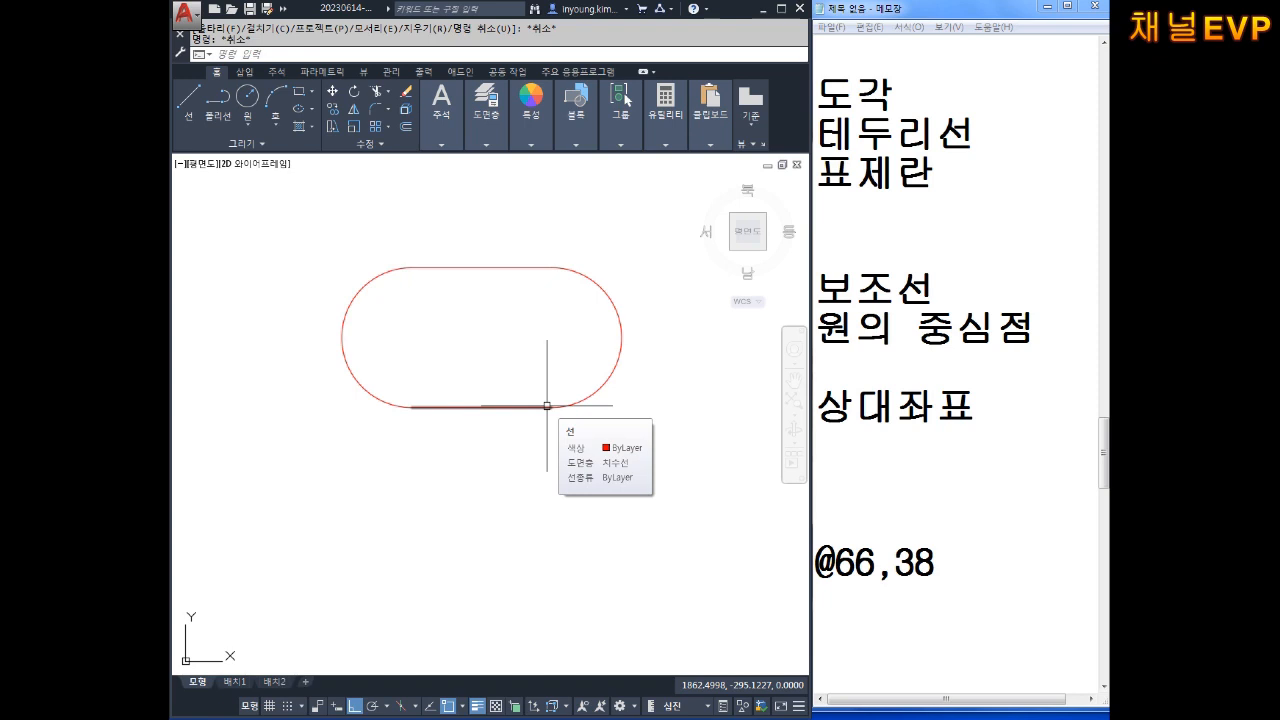
click(942, 587)
key(Return)
key(Return)
key(Return)
key(Return)
key(Return)
key(Return)
key(Return)
key(Return)
key(Return)
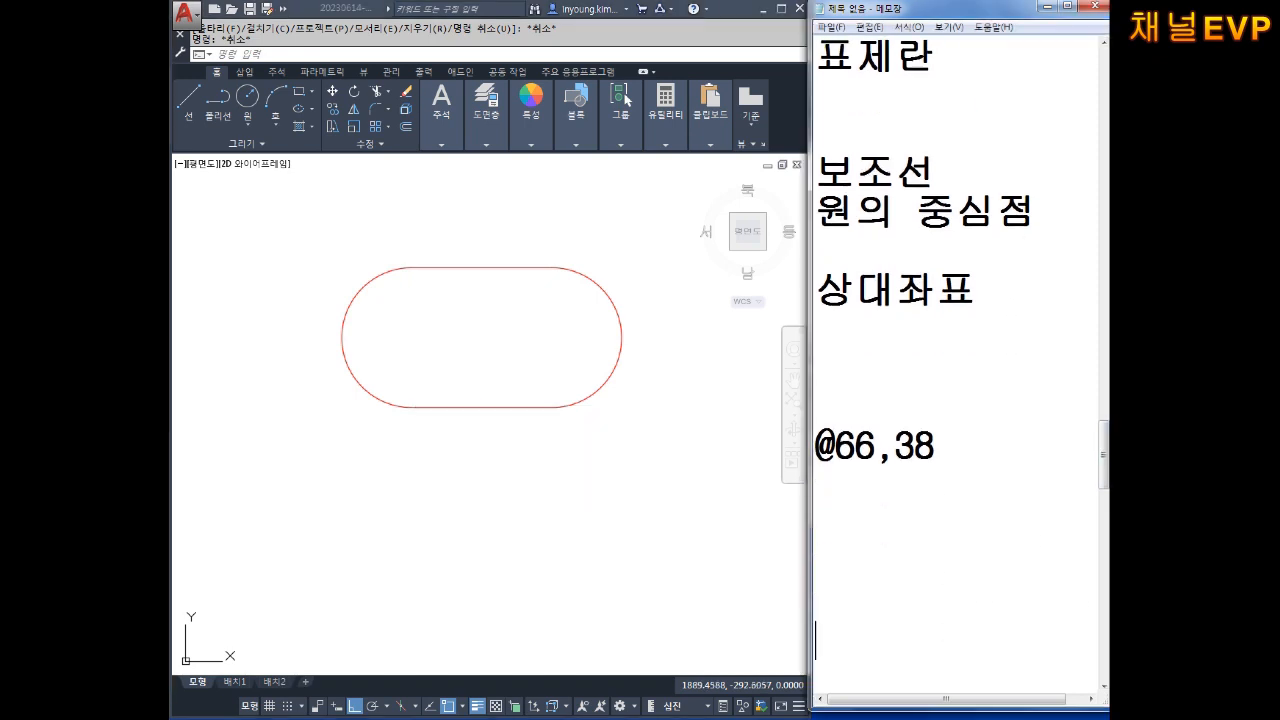
key(Return)
key(Return)
key(Return)
key(Up)
key(Up)
key(Up)
key(Up)
key(Up)
key(Up)
key(Up)
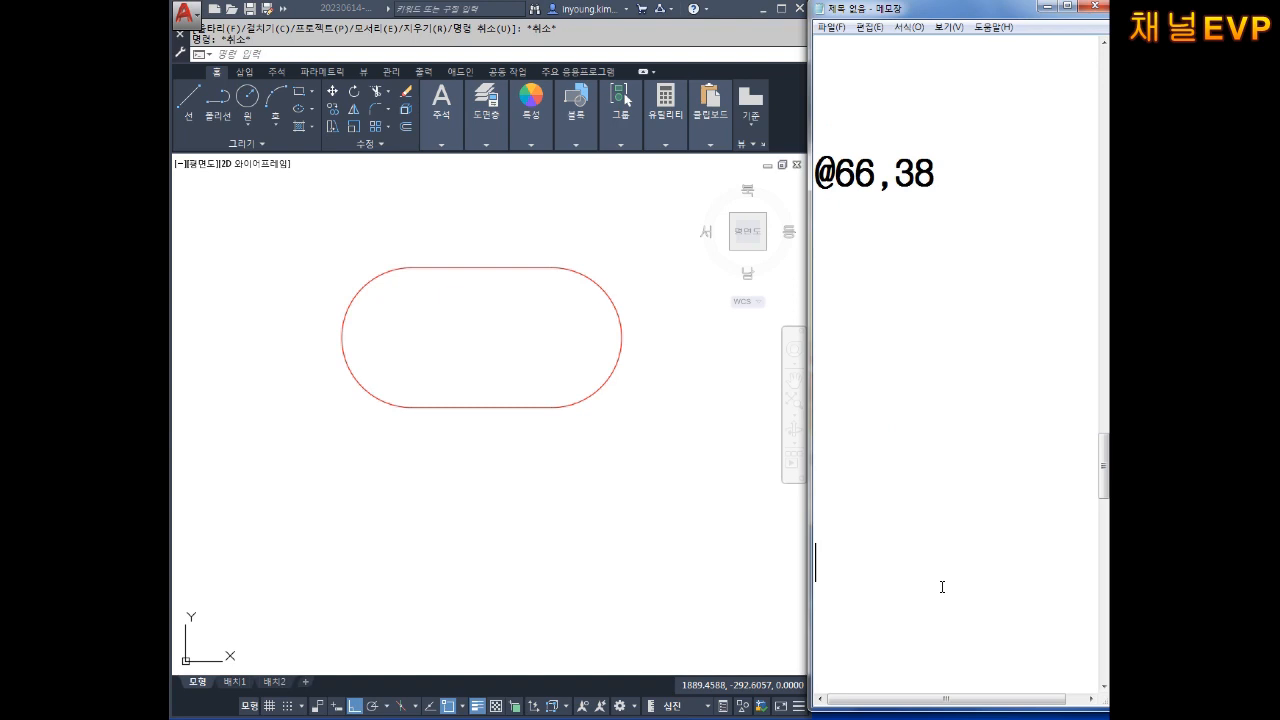
key(Up)
Write the heading 필렛(모깎기) on a line of its own, correcting any misspelling.
text(펠)
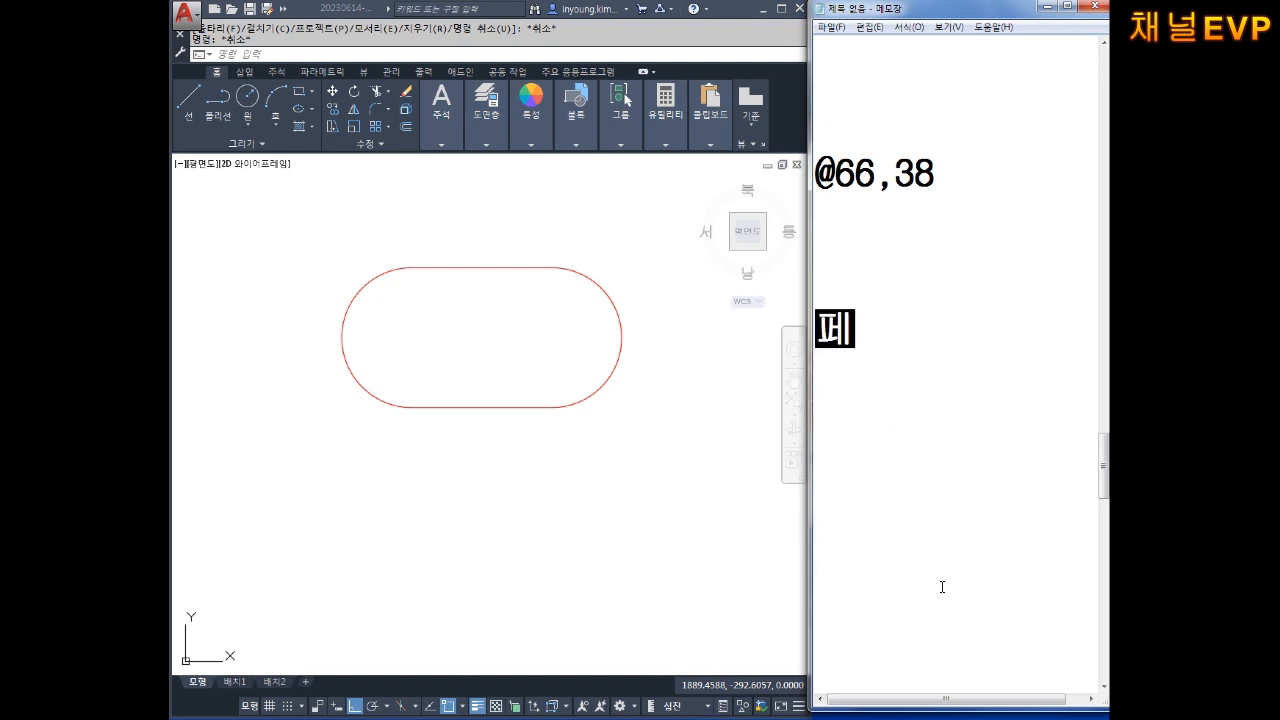
key(BackSpace)
key(BackSpace)
text(필렛)
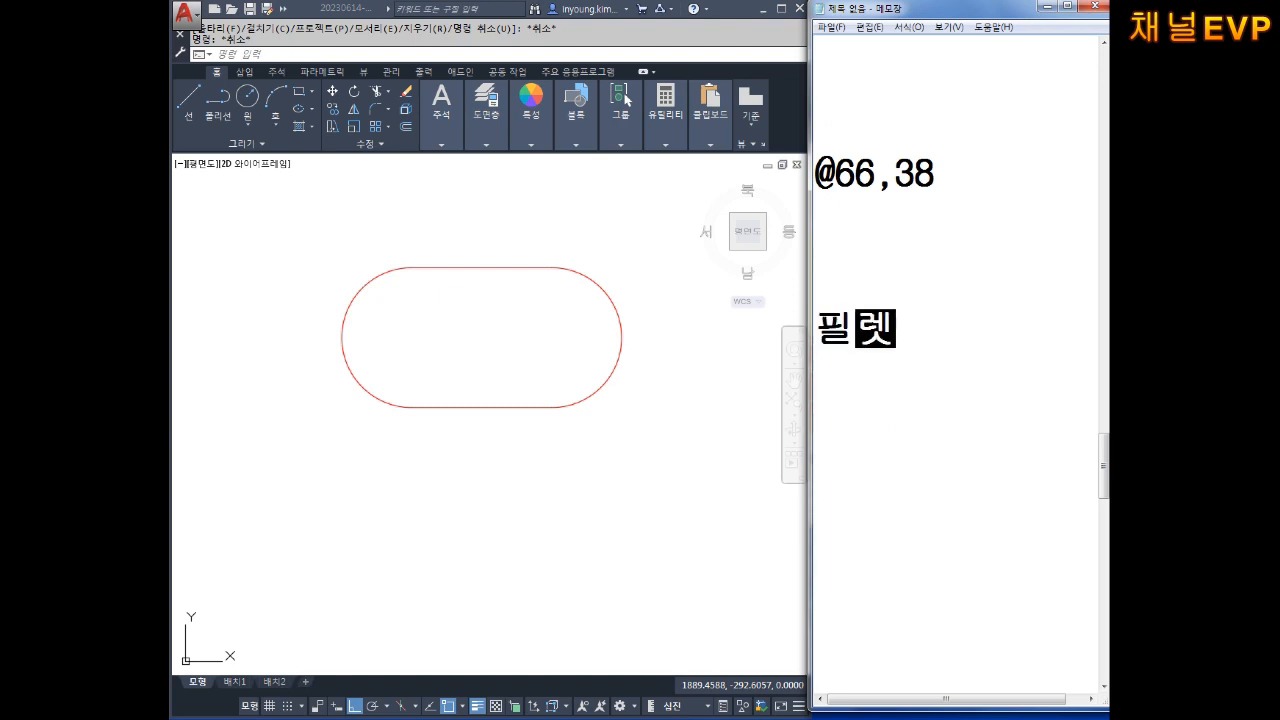
text(()
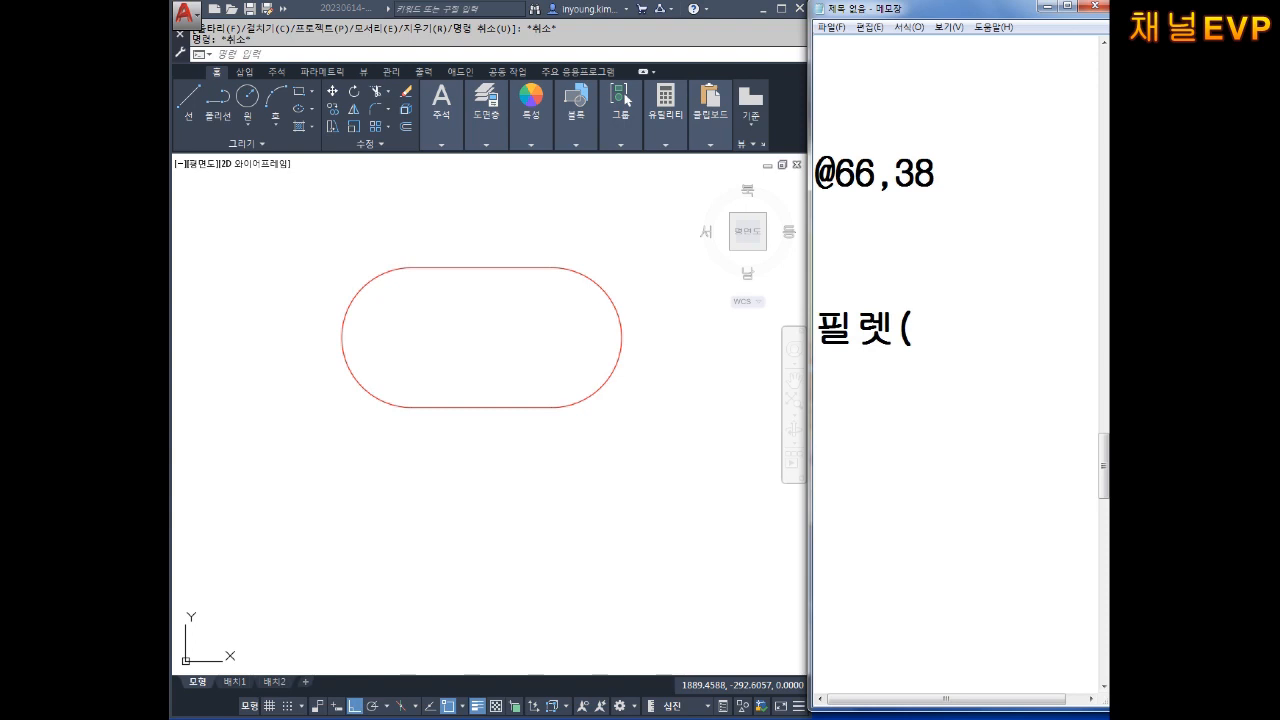
text(모)
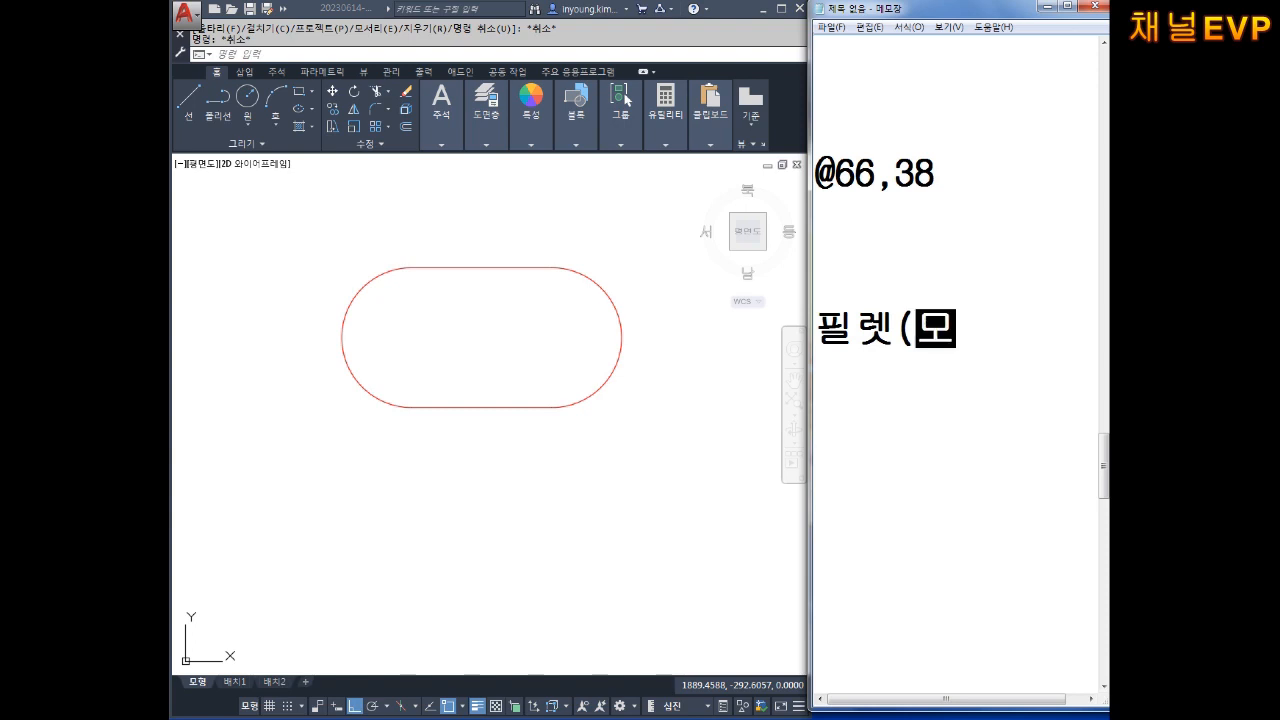
text(깍기))
key(Return)
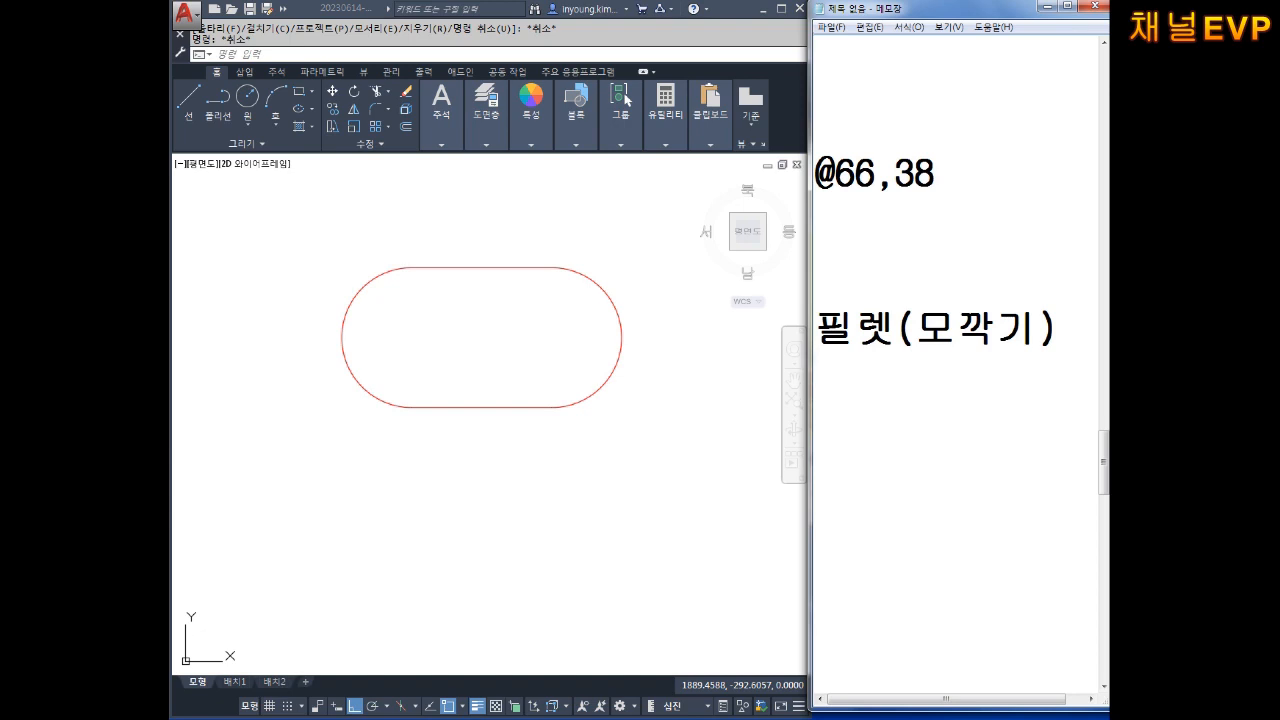
Write F below the heading, then switch to AutoCAD and start the Fillet command.
text(f)
key(BackSpace)
text(F)
click(575, 477)
text(f)
key(Return)
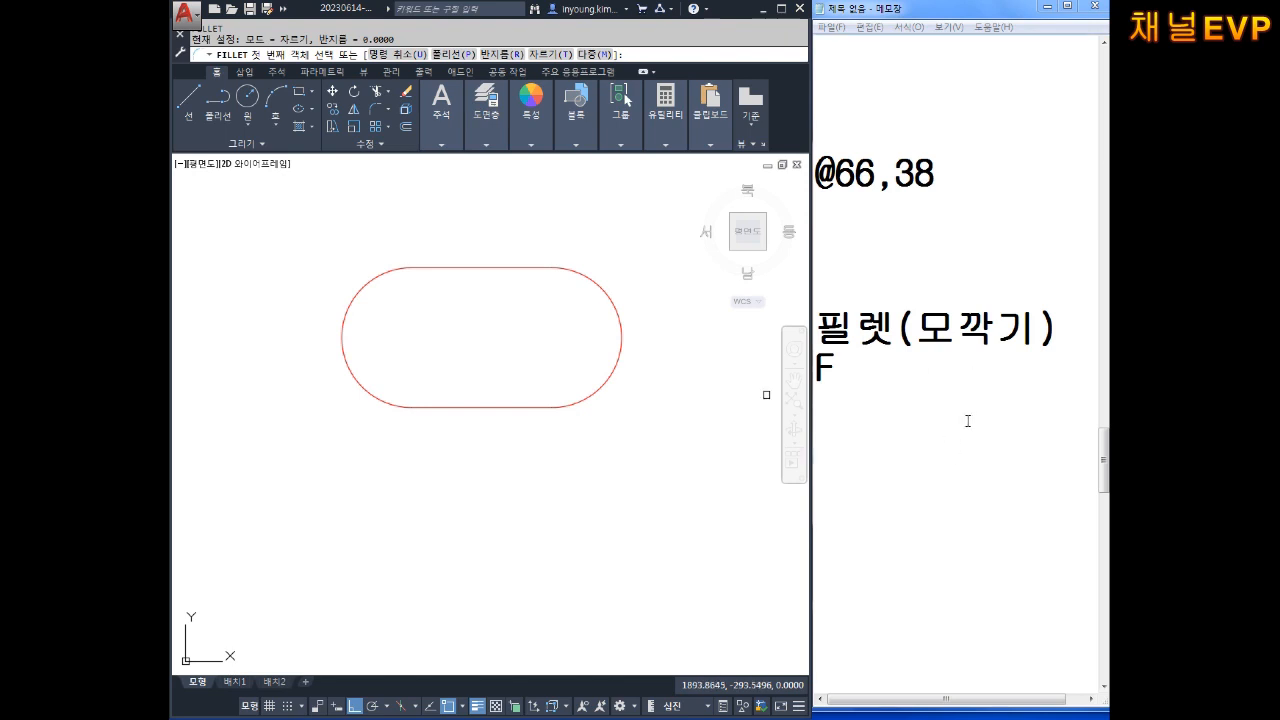
In Notepad, complete the command line as F엔터 and add the lines R엔터, 10엔터 and T엔터.
click(894, 405)
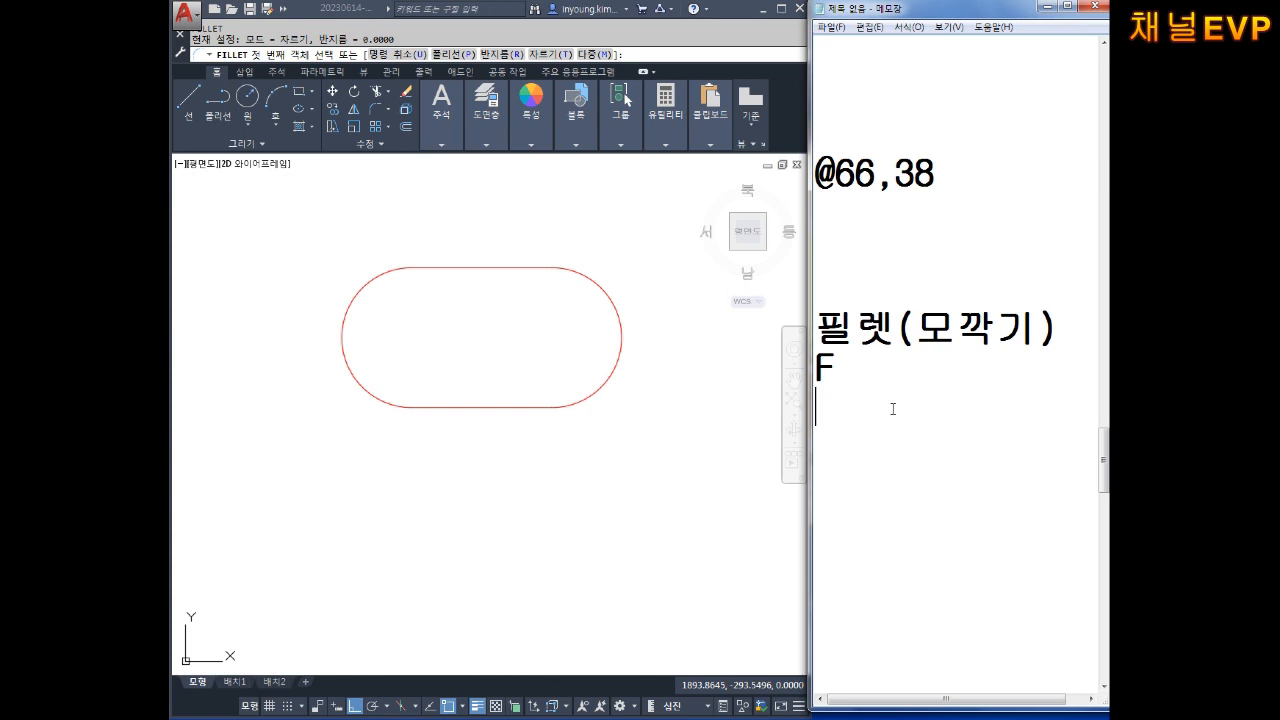
text(엔터)
key(Return)
text(R엔터)
key(Return)
text(1)
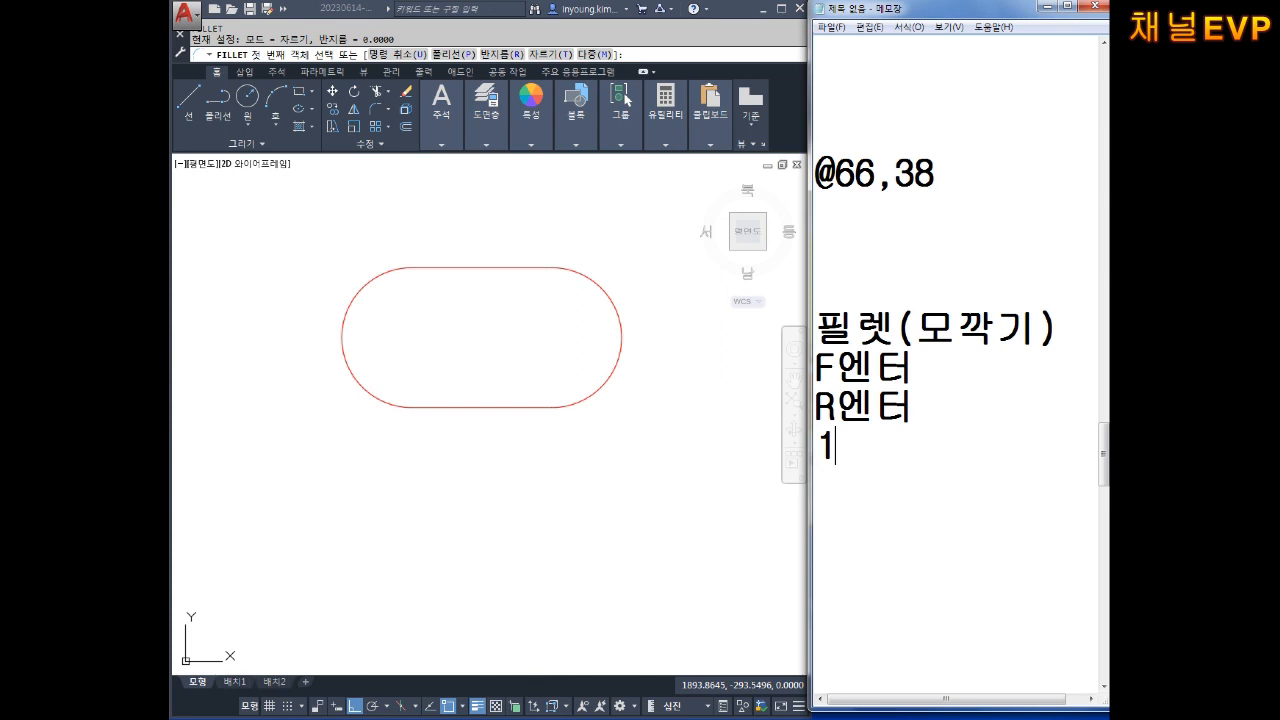
text(0엔터)
key(Return)
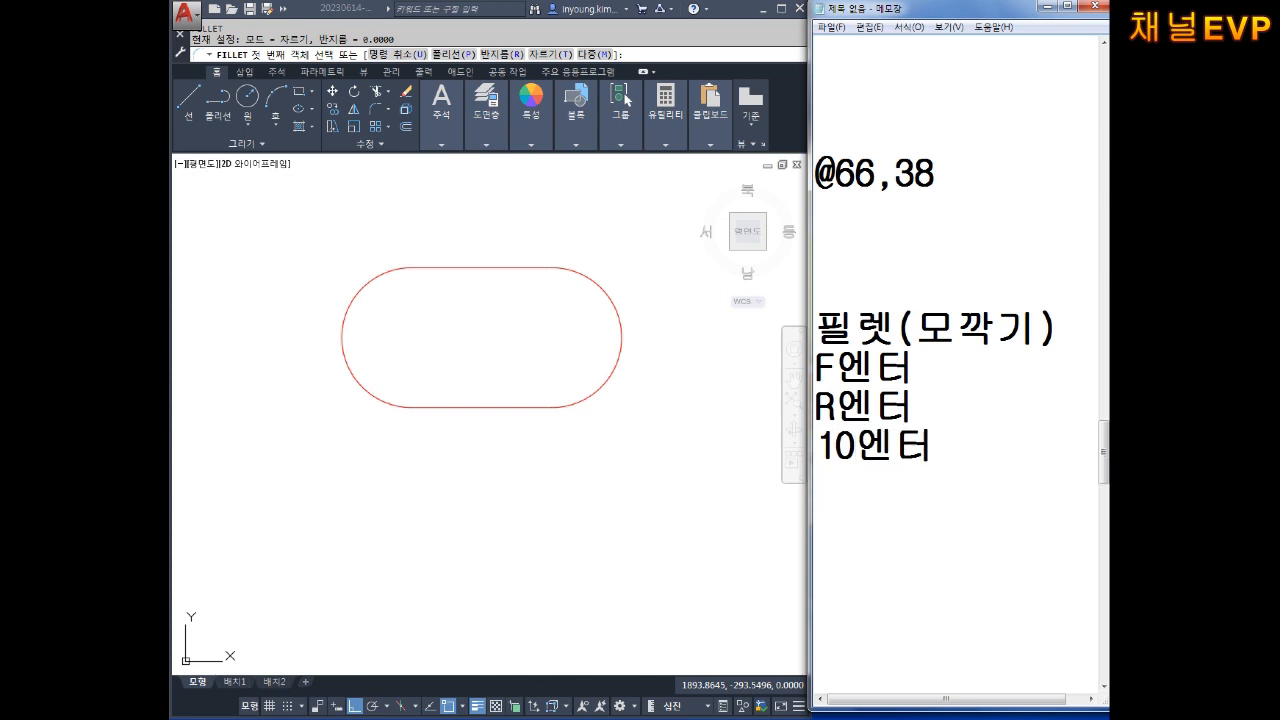
text(T엔터)
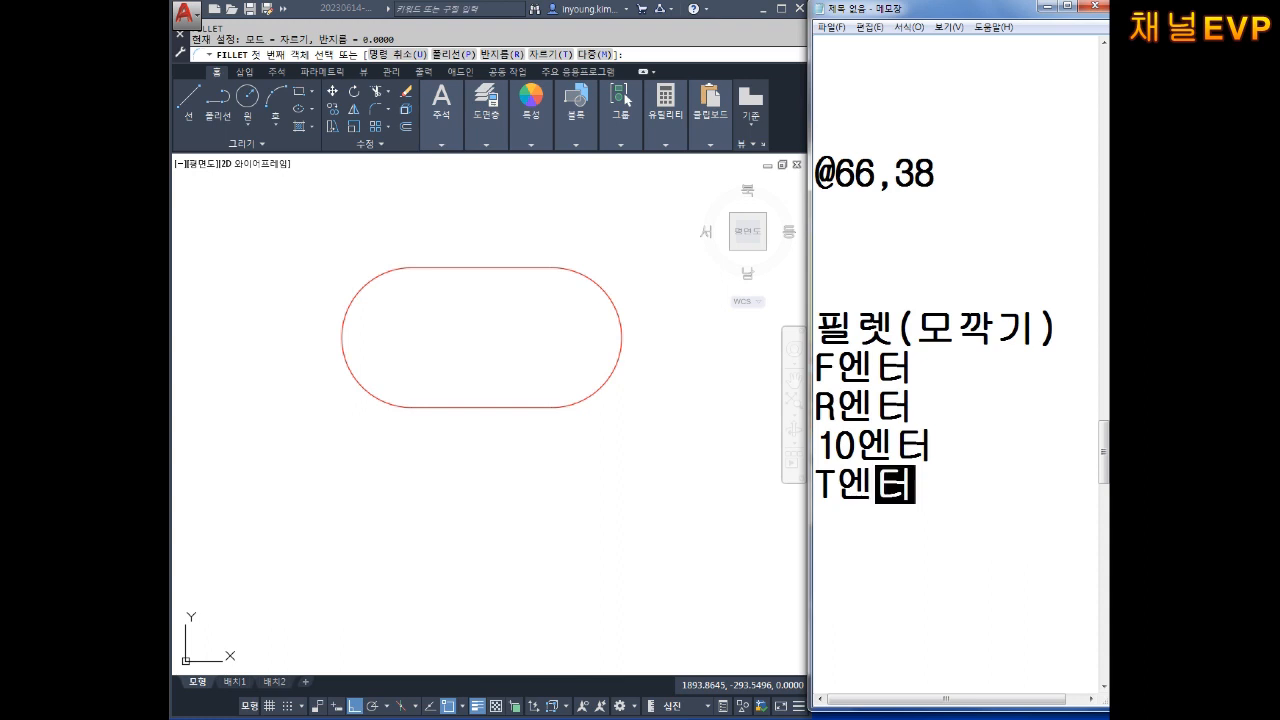
Switch to AutoCAD, leave the Fillet command and draw a freehand rectangle below the slot outline.
click(497, 554)
key(Escape)
text(REC)
key(Return)
click(467, 560)
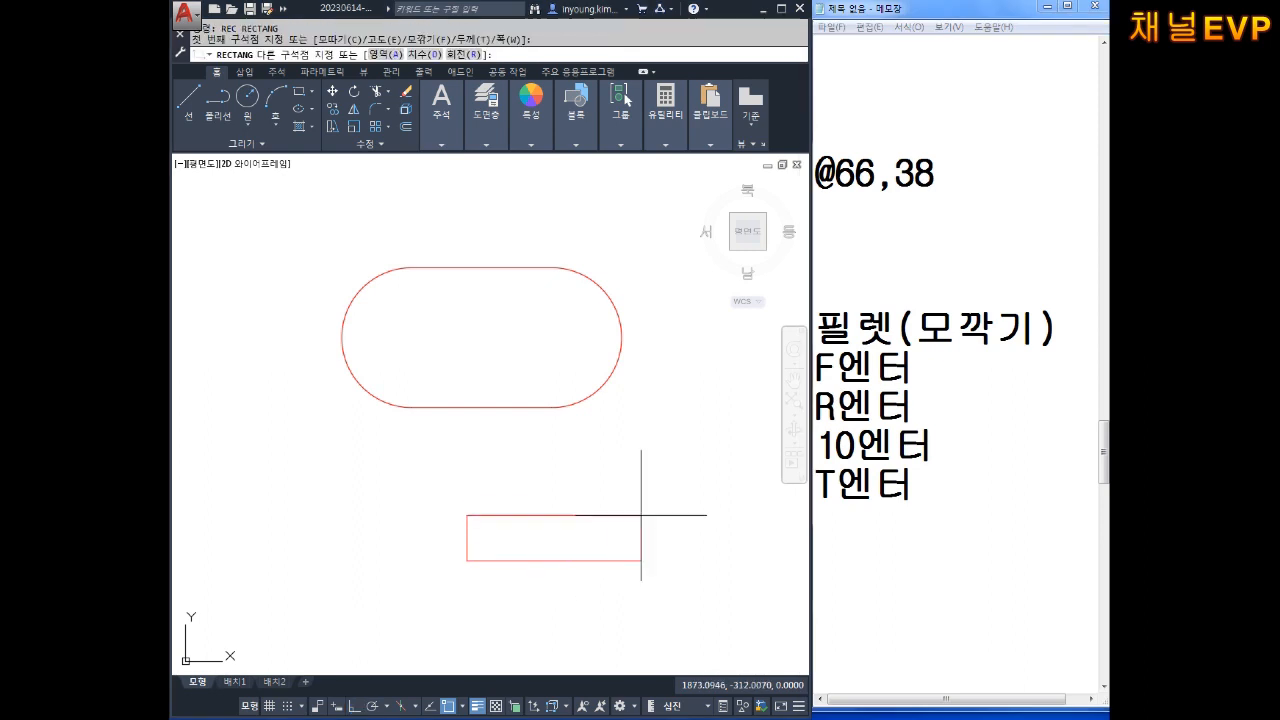
click(717, 454)
scroll(714, 500, up, 5)
middle_drag(607, 432, 635, 395)
middle_drag(634, 574, 649, 505)
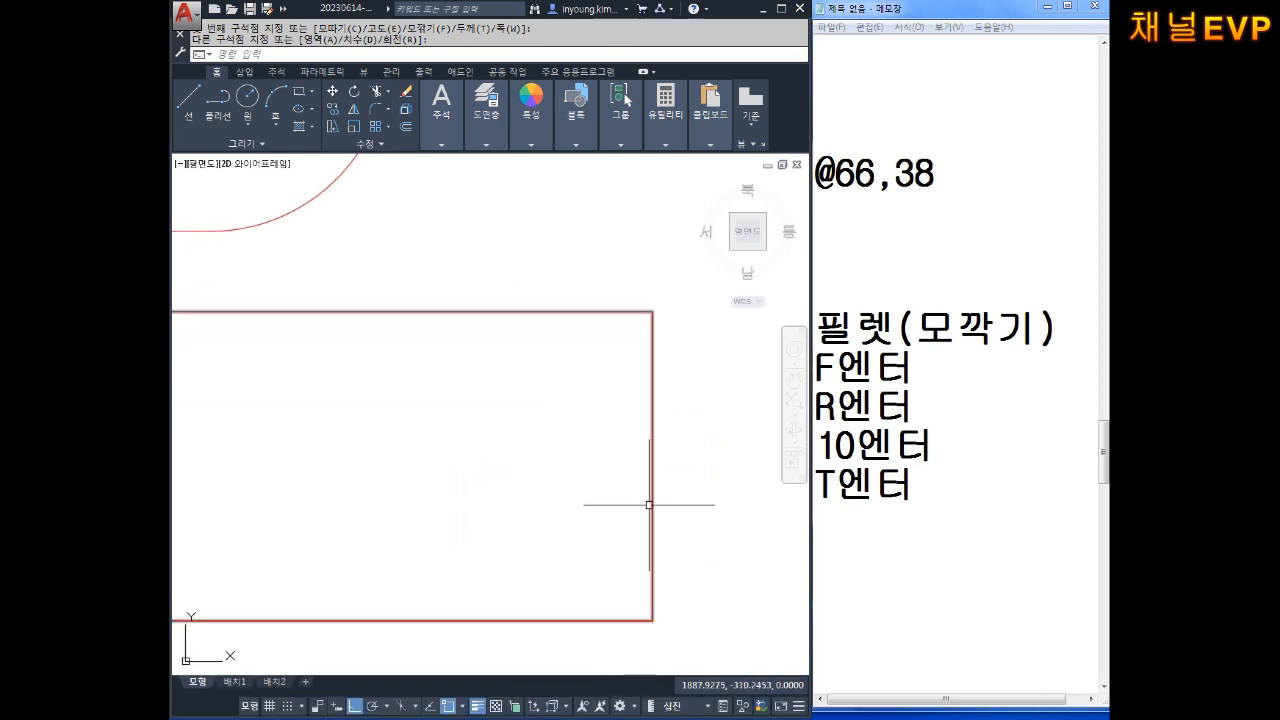
Delete the rectangle below the slot outline.
scroll(610, 480, down, 3)
scroll(589, 481, down, 2)
click(634, 371)
click(571, 466)
key(Delete)
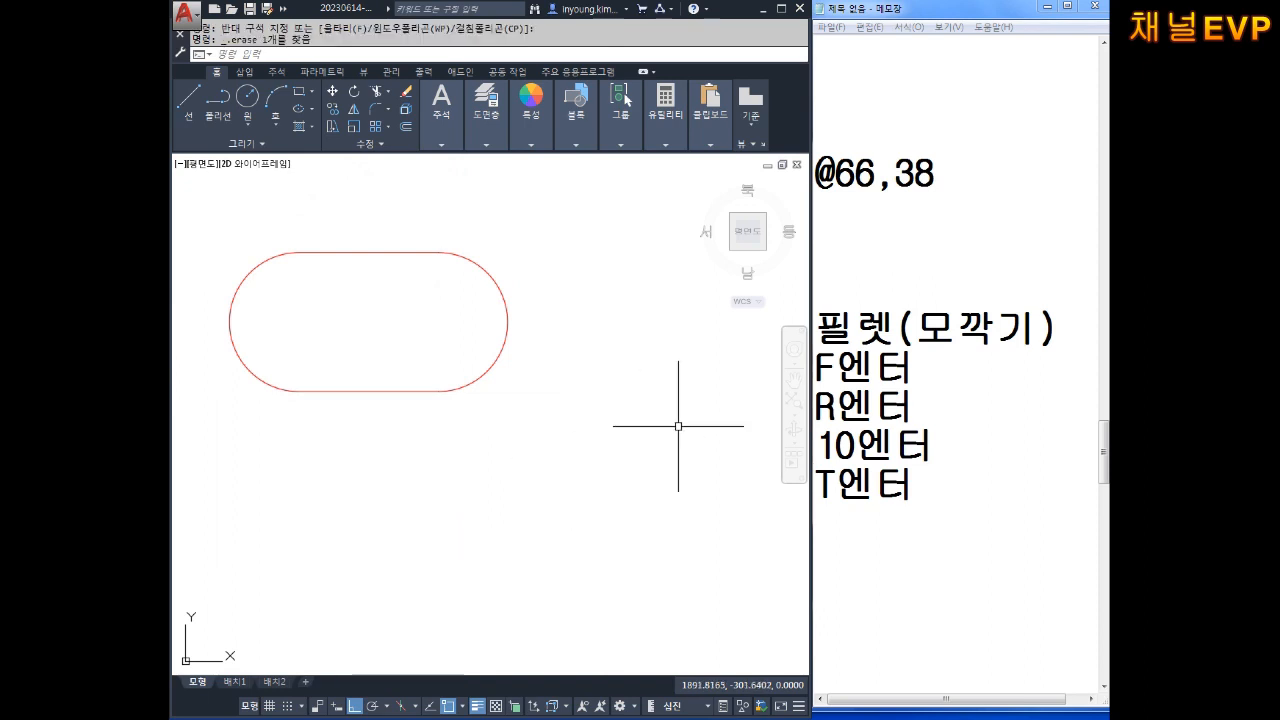
key(Escape)
key(Escape)
In Notepad, add a second T엔터 line at the end of the fillet note.
click(931, 512)
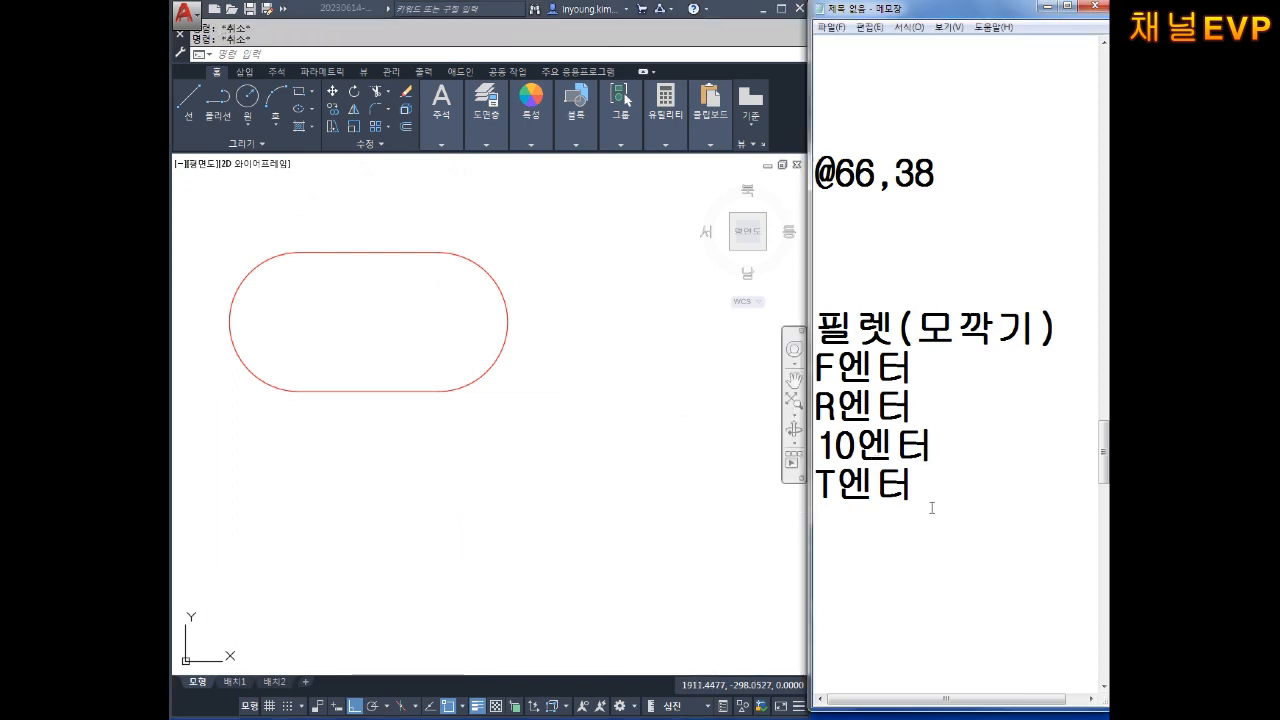
key(Up)
key(Right)
key(Right)
key(Right)
key(Right)
text(T엔터)
key(Return)
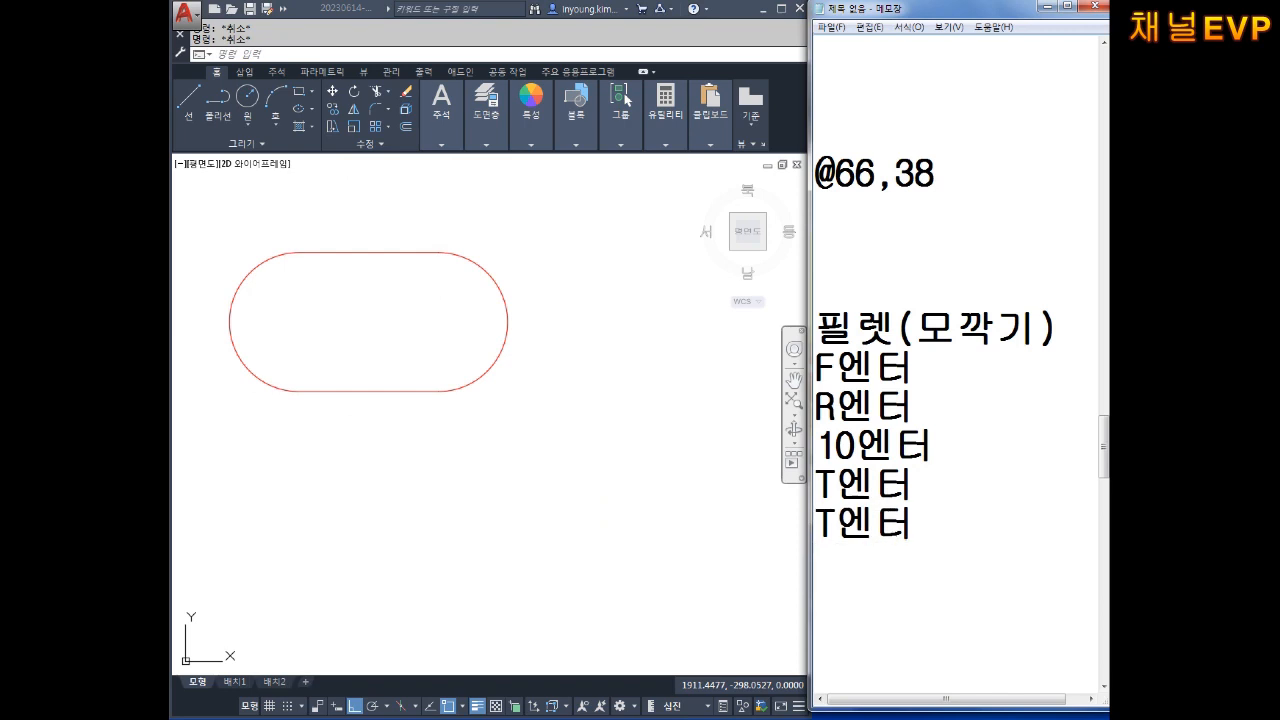
Append N엔터 to the last T엔터 line of the fillet note.
key(Up)
key(Right)
key(Right)
key(Right)
key(Right)
key(Left)
text(N엔터)
key(Return)
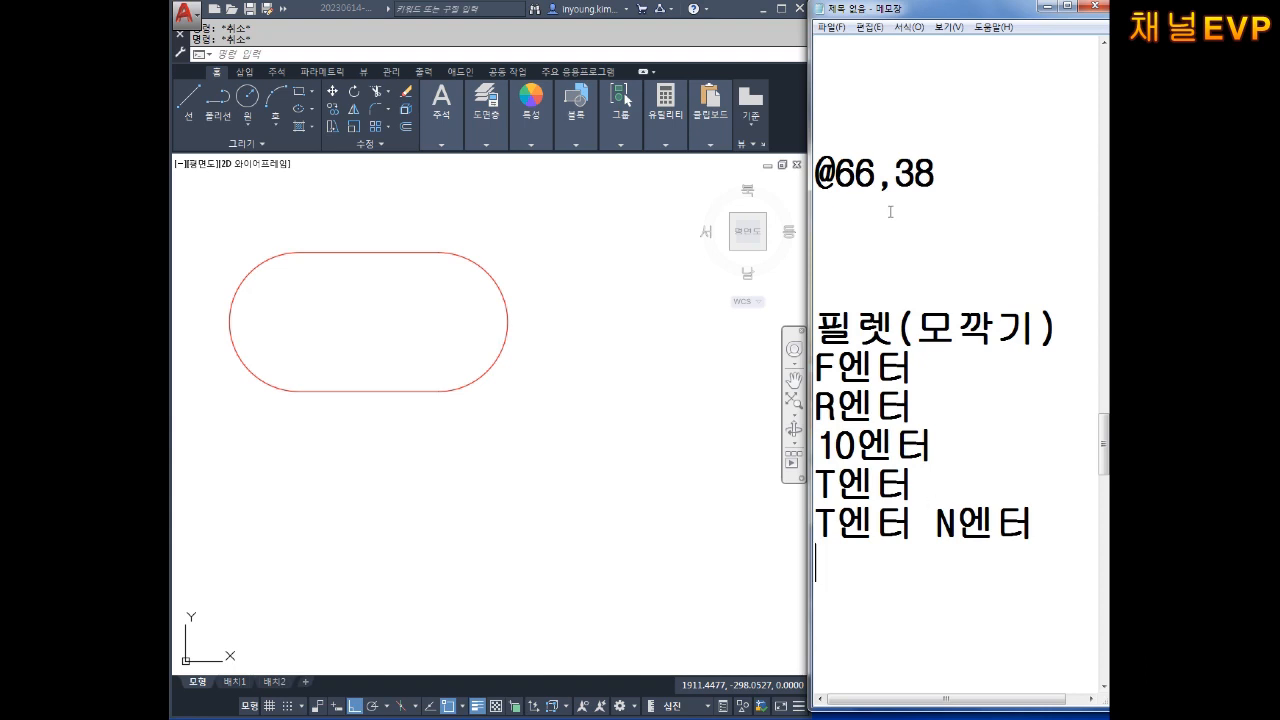
In AutoCAD, start the Fillet command, set the radius to 10 and open the trim mode option.
click(486, 349)
click(514, 415)
key(Escape)
key(Escape)
text(F)
key(Return)
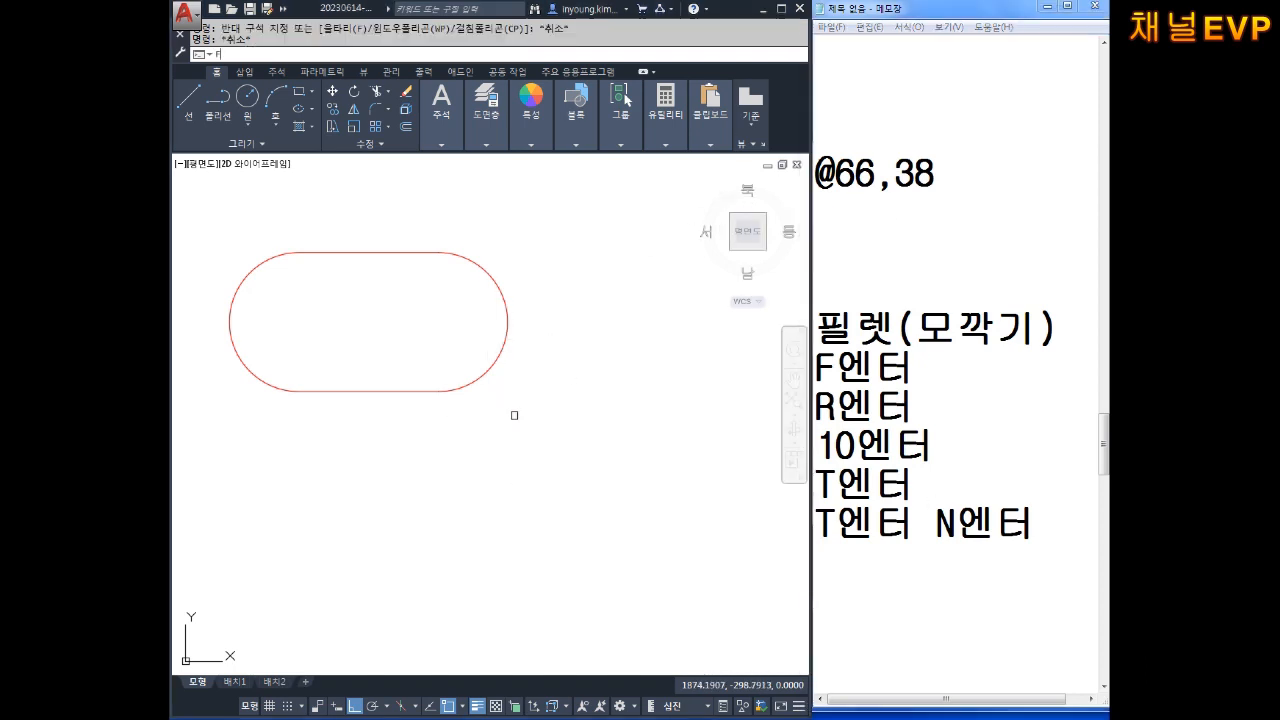
key(Return)
text(R)
key(Return)
text(10)
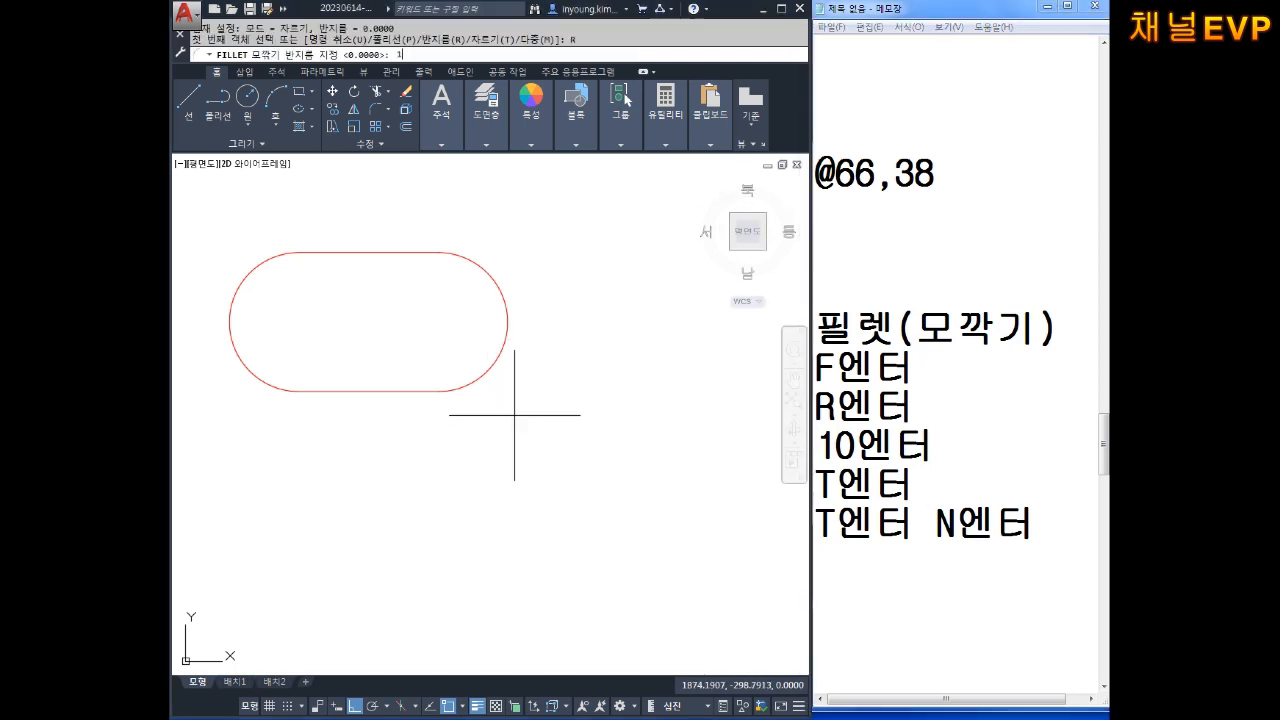
key(Return)
text(T)
key(Return)
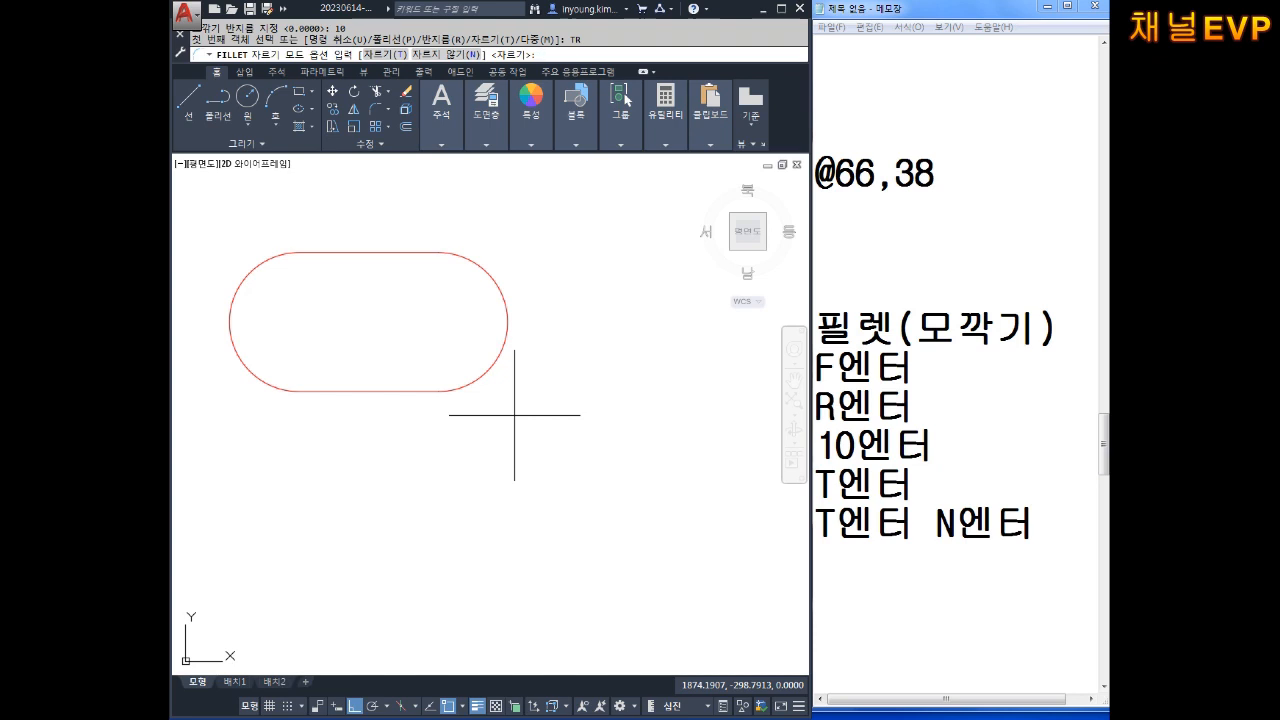
In Notepad, end the fillet note with the line 도형클릭, without a leading space.
click(848, 580)
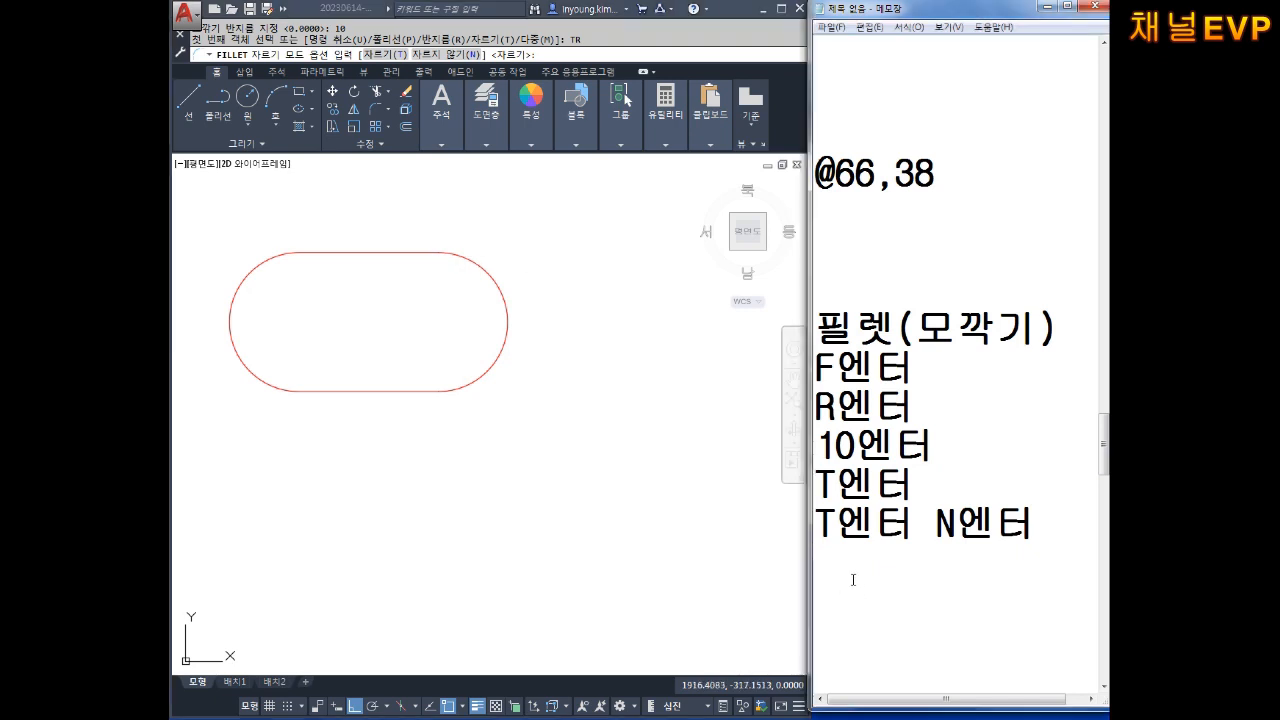
text(도형클릭)
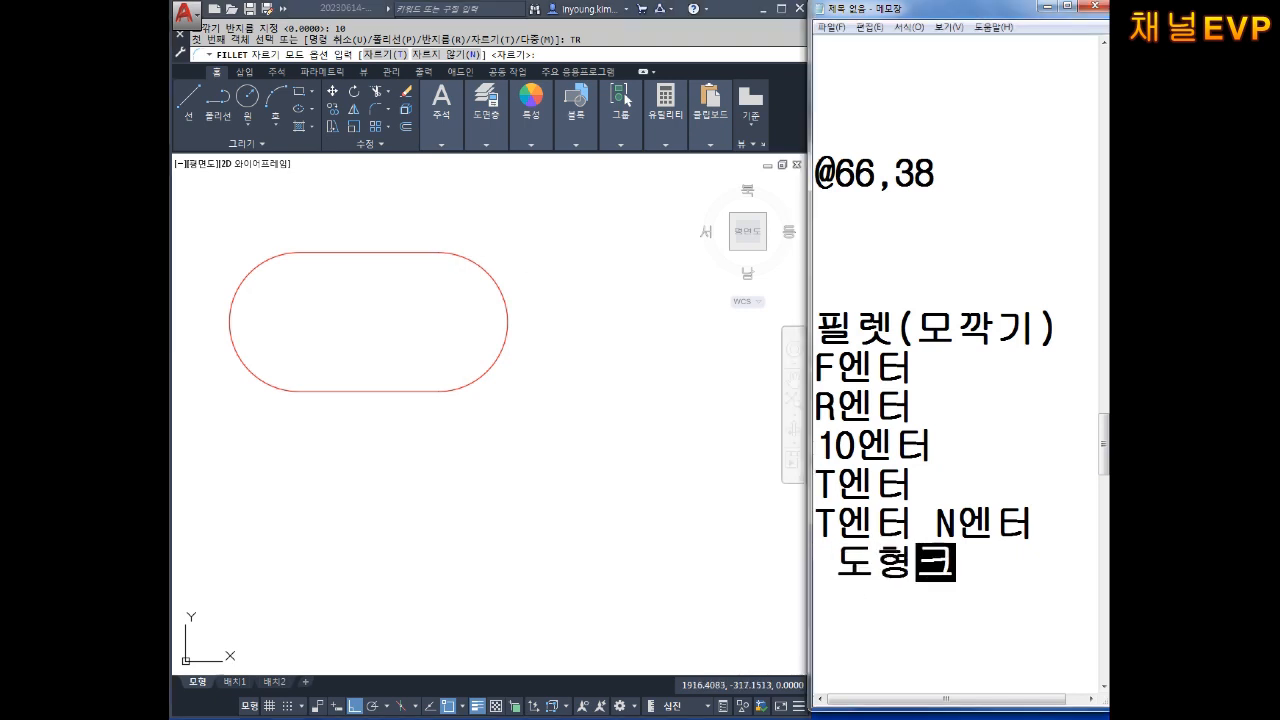
key(Left)
key(Left)
key(Left)
key(Left)
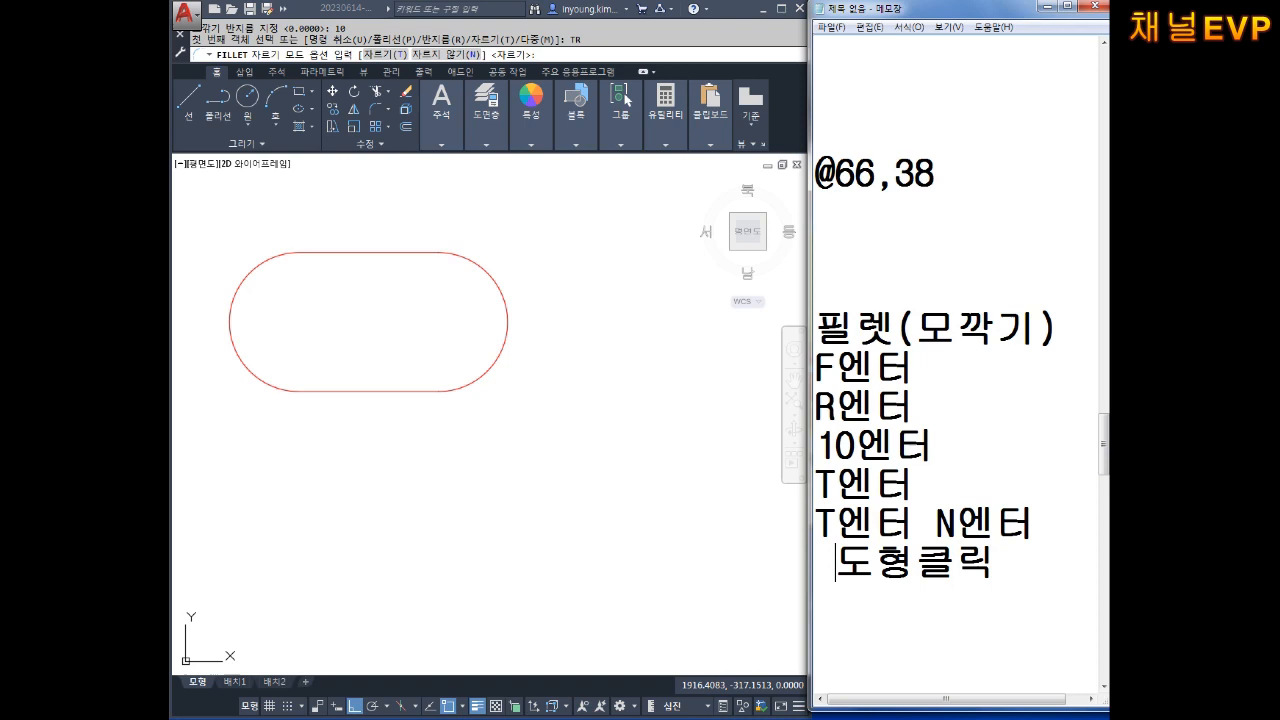
key(BackSpace)
key(Right)
key(Right)
key(End)
key(Return)
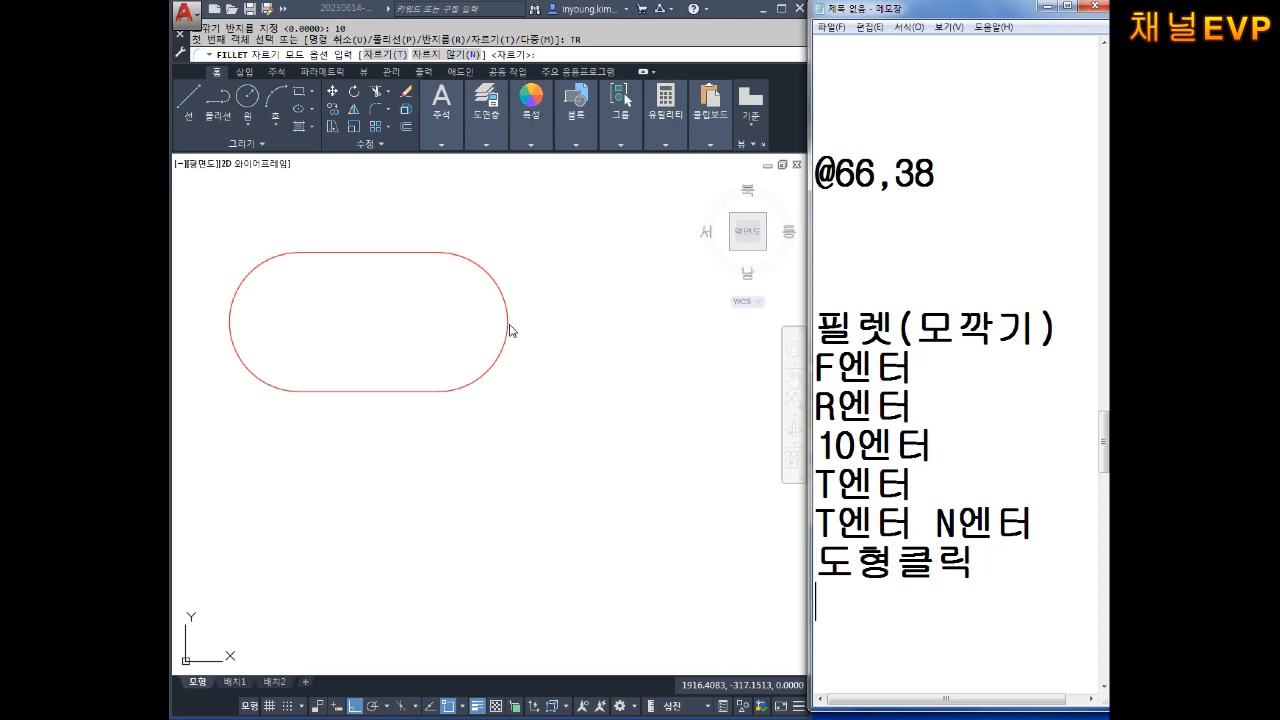
Cancel the Fillet command, maximize the AutoCAD window and erase the whole slot outline.
key(Escape)
click(781, 8)
scroll(765, 240, down, 5)
click(763, 217)
click(680, 272)
key(Delete)
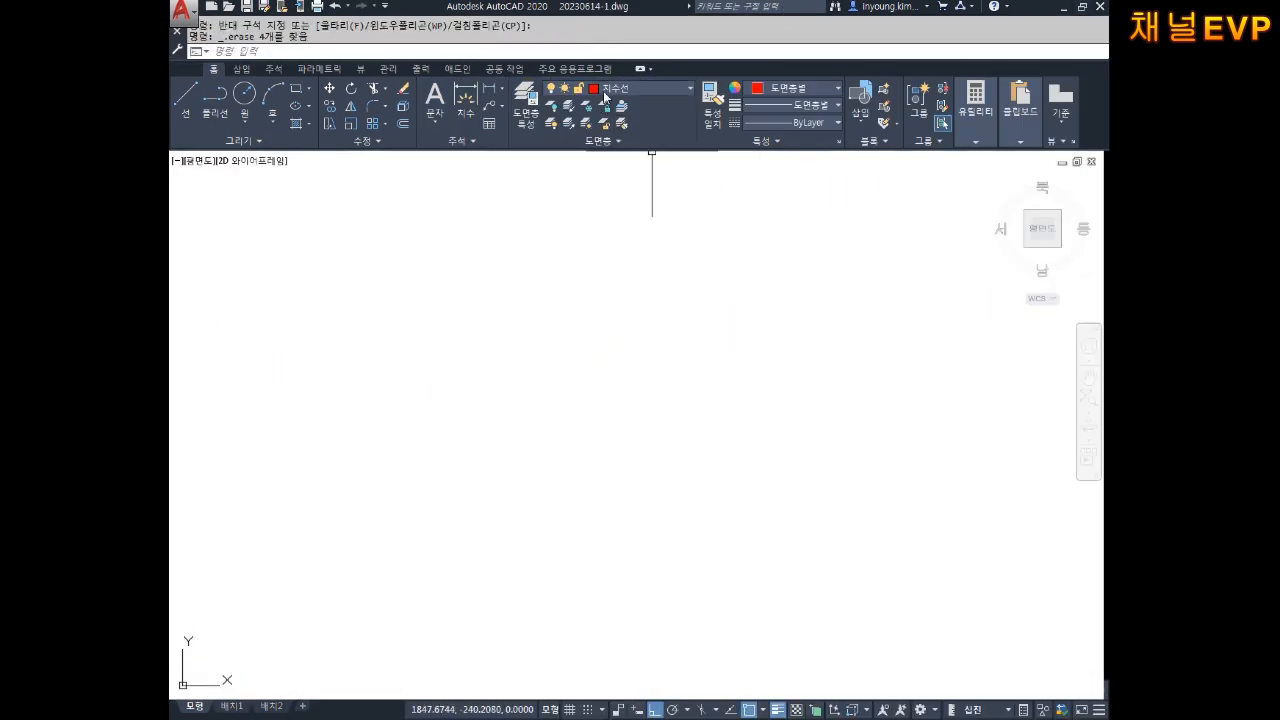
click(605, 97)
click(617, 178)
key(Escape)
text(rec)
key(Return)
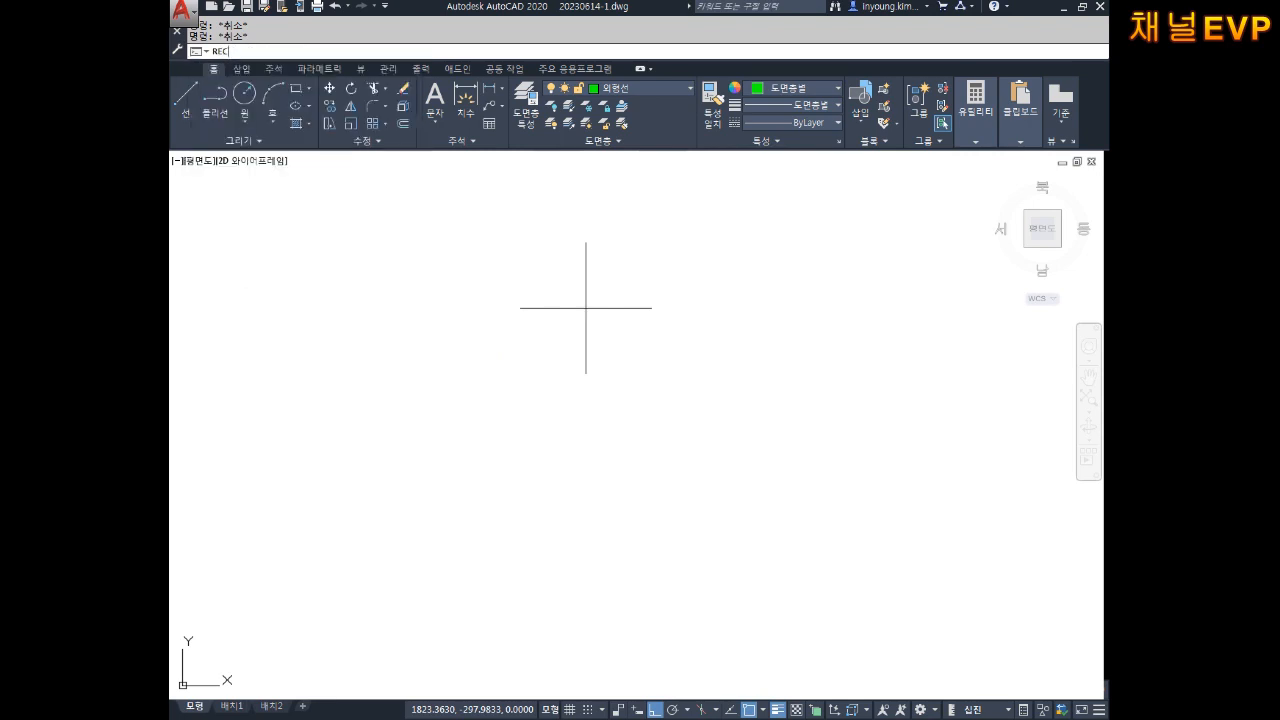
click(482, 432)
text(@)
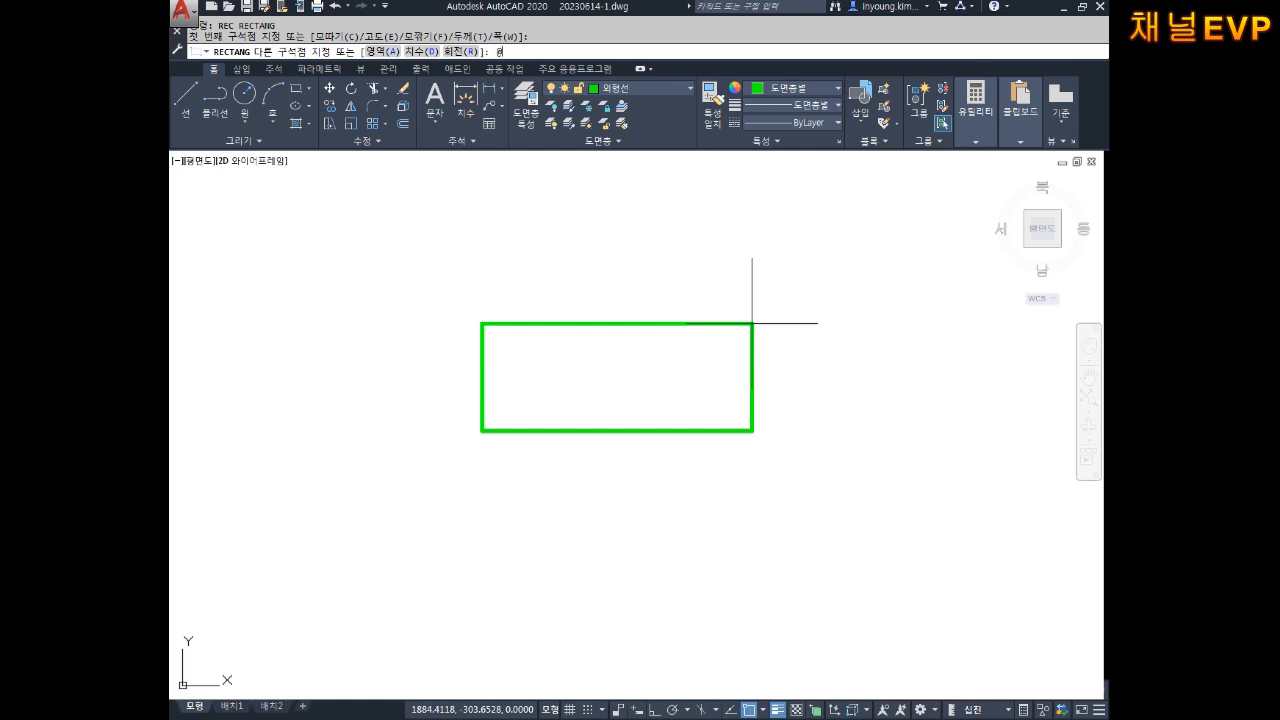
text(48)
text(,20)
key(Return)
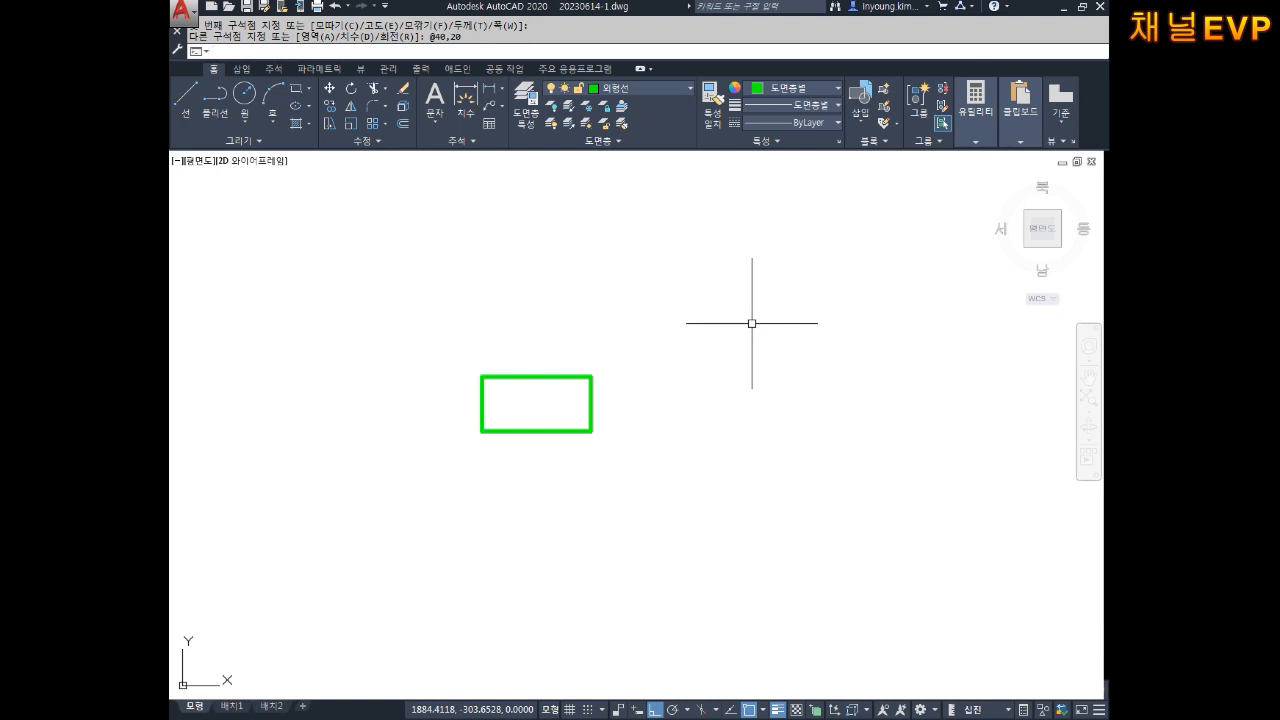
Start the Fillet command with radius 10 and trim mode set to Trim (자르기).
scroll(471, 374, up, 5)
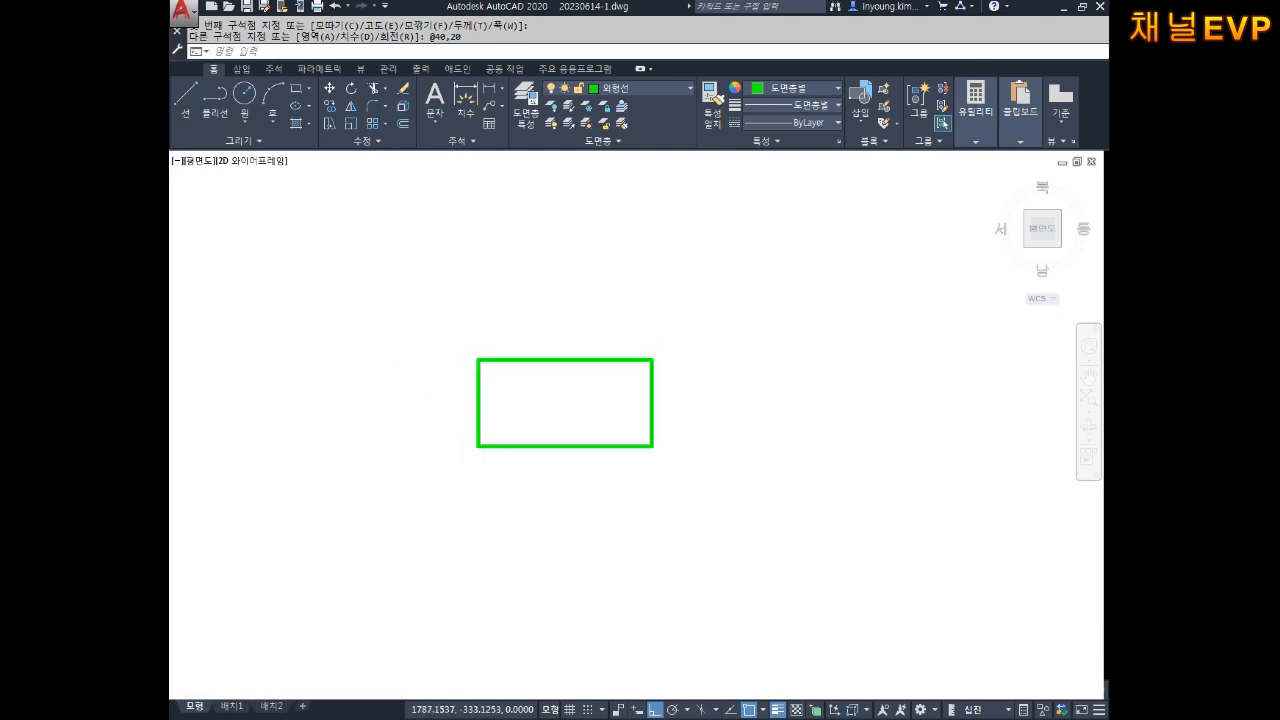
middle_drag(591, 354, 594, 371)
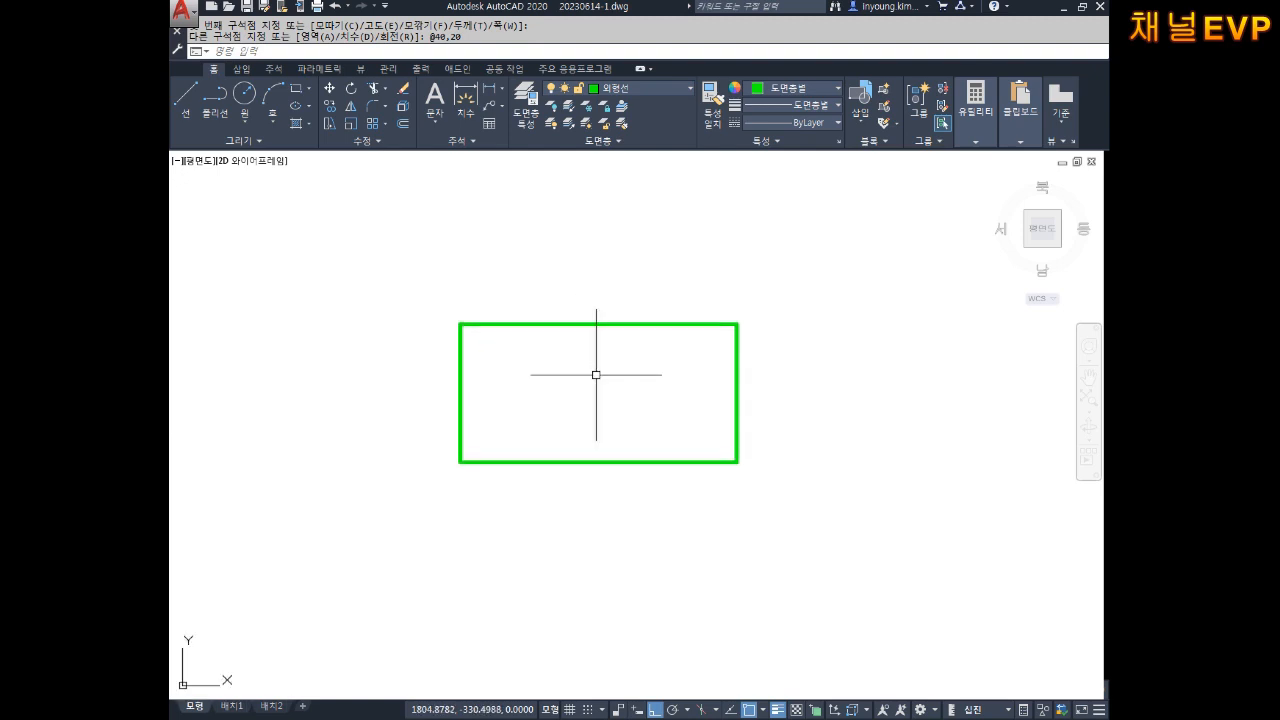
key(Escape)
key(Escape)
text(f)
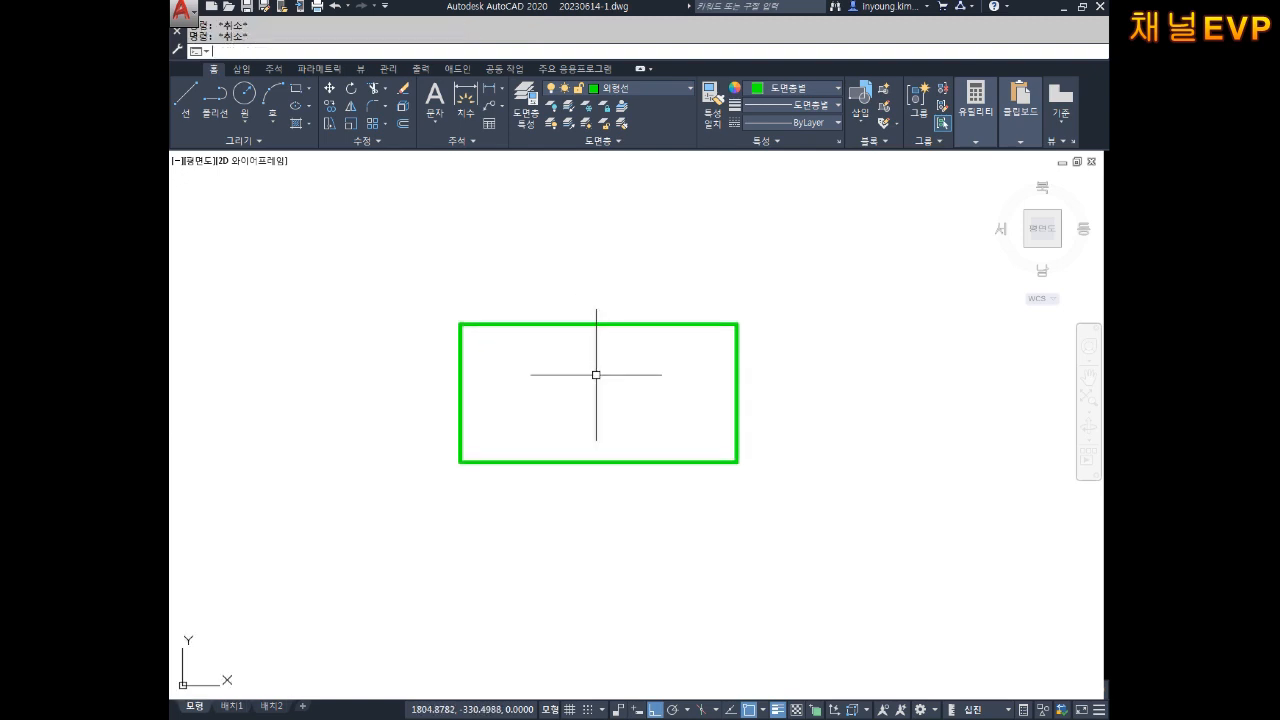
key(Return)
text(R)
key(Return)
text(10)
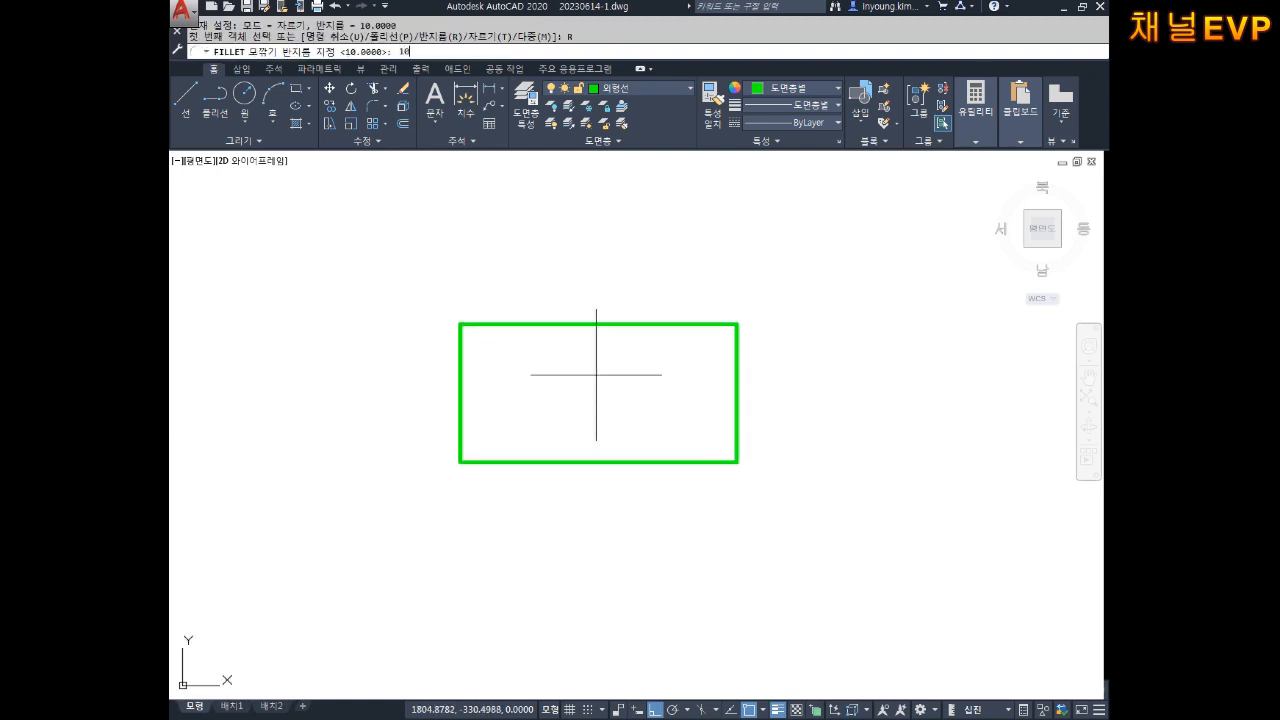
key(Return)
text(T)
key(Return)
text(T)
key(Return)
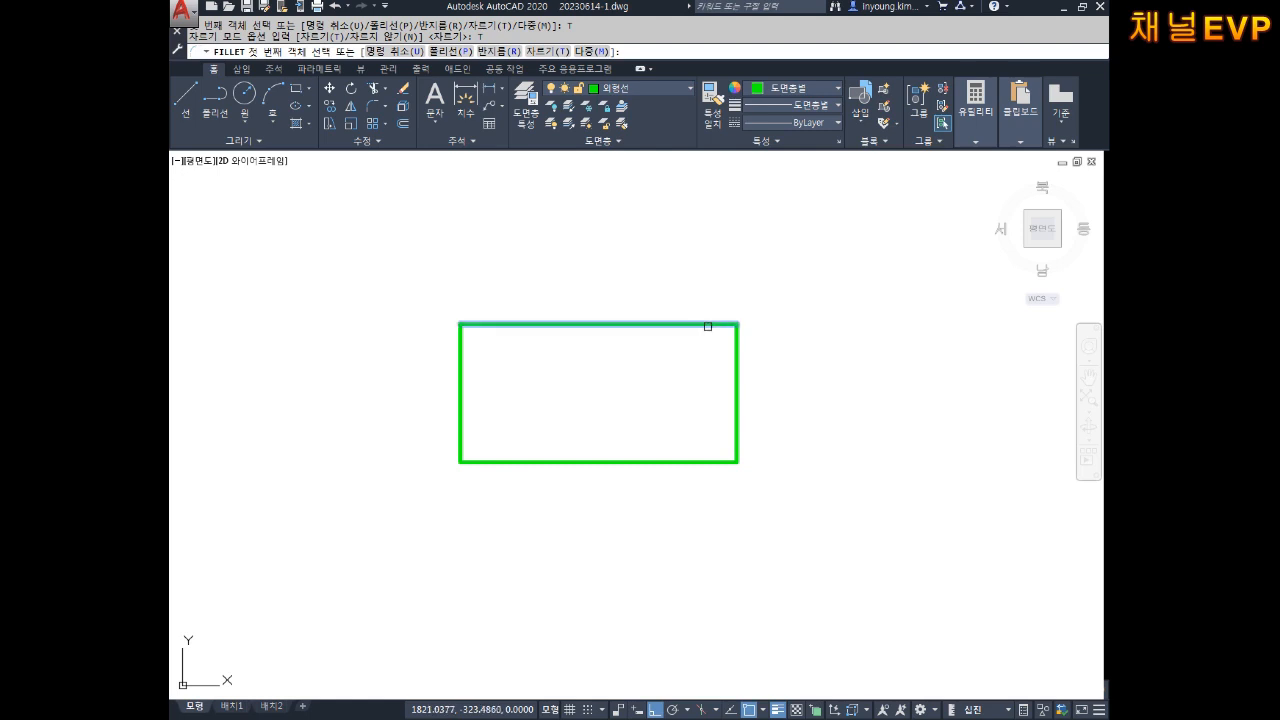
Fillet the two right corners of the rectangle into a rounded end.
click(708, 326)
click(737, 385)
key(space)
click(737, 430)
click(703, 460)
Fillet the two left corners of the rectangle to complete the slot shape.
key(space)
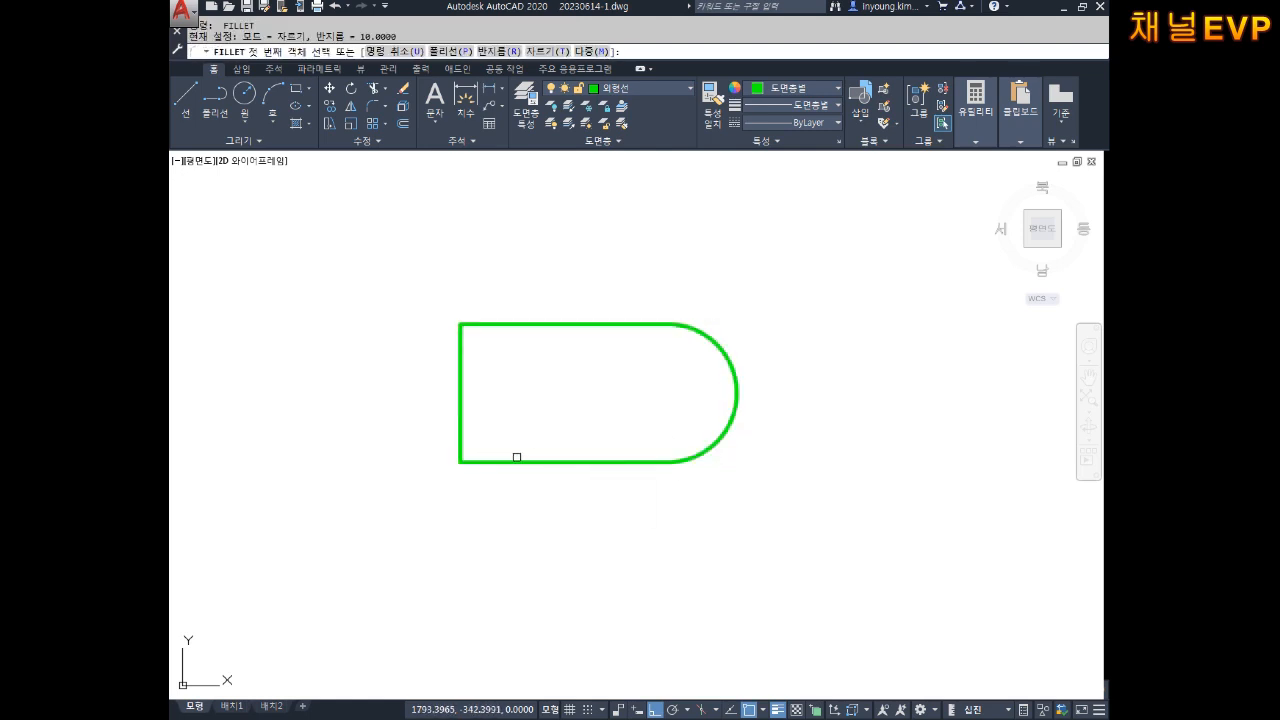
click(516, 457)
click(461, 403)
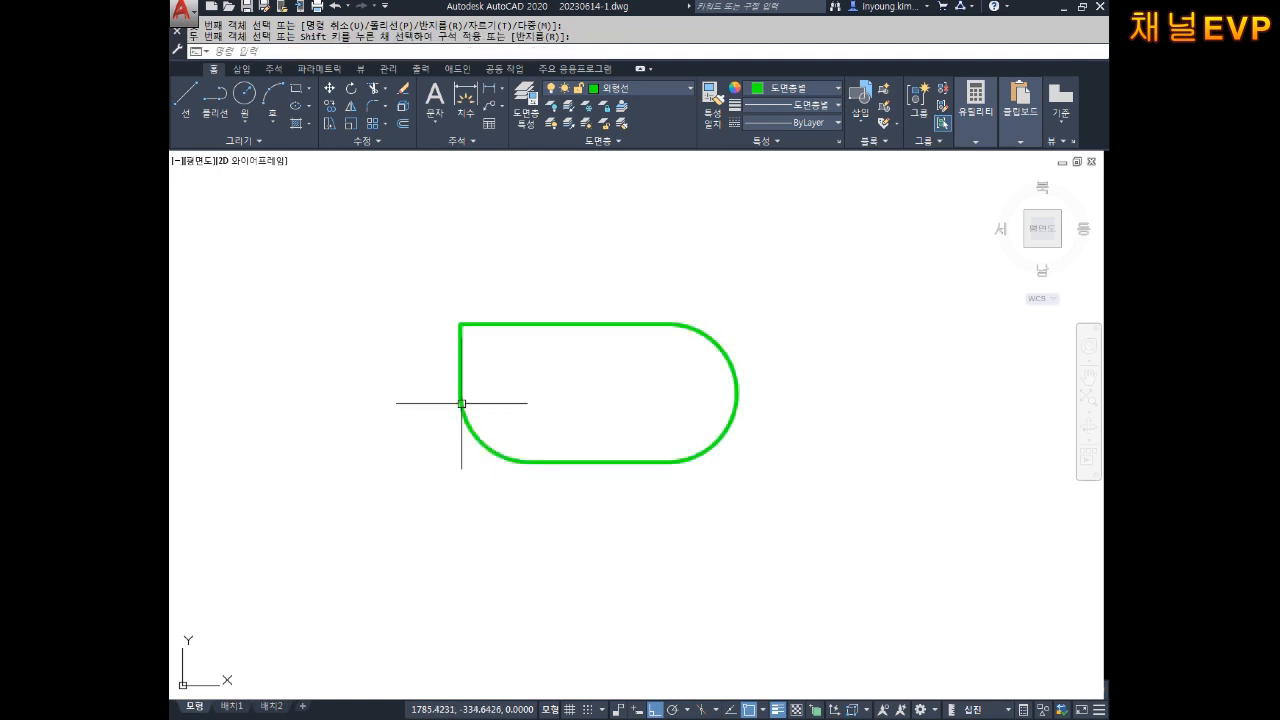
key(space)
click(462, 360)
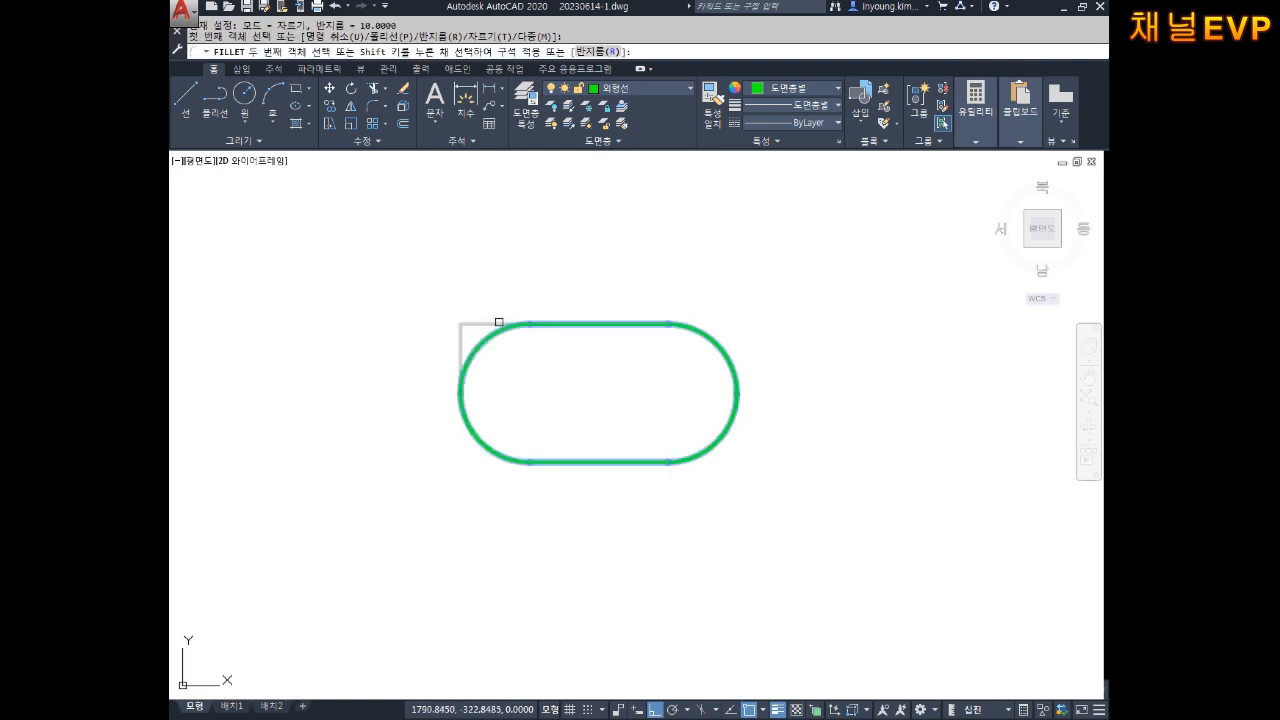
click(499, 322)
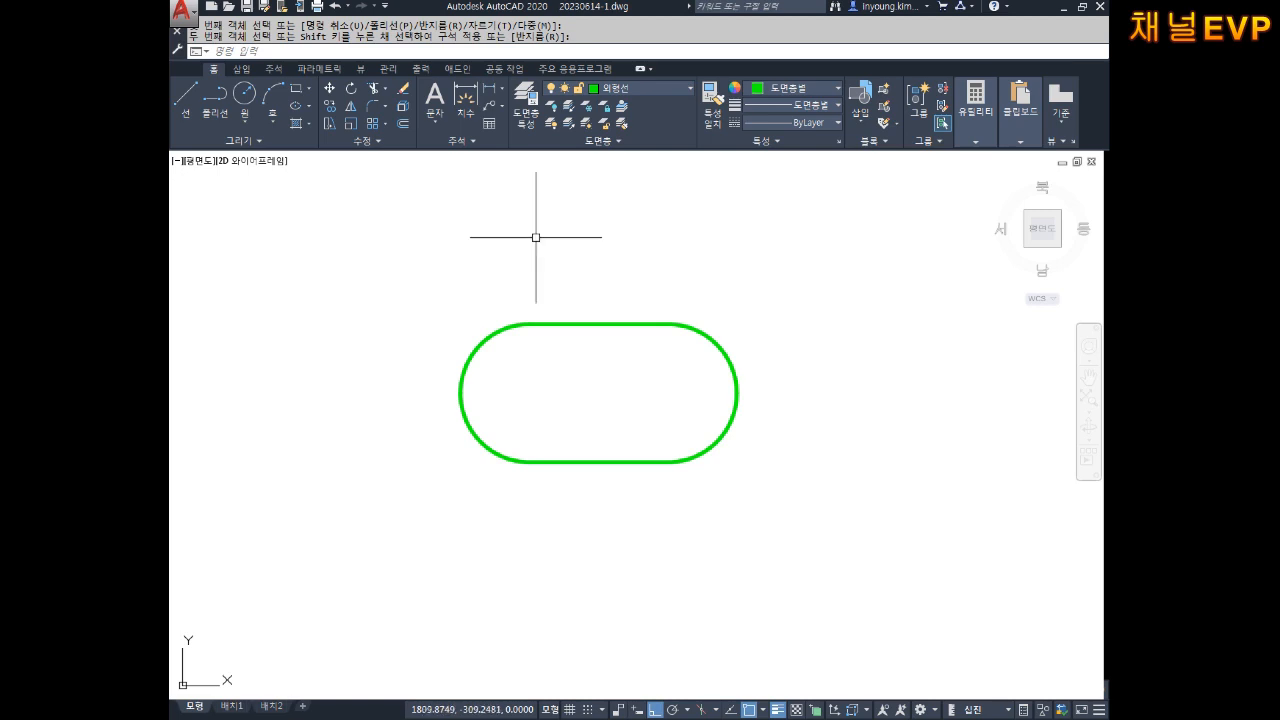
scroll(737, 463, down, 2)
middle_drag(737, 463, 754, 363)
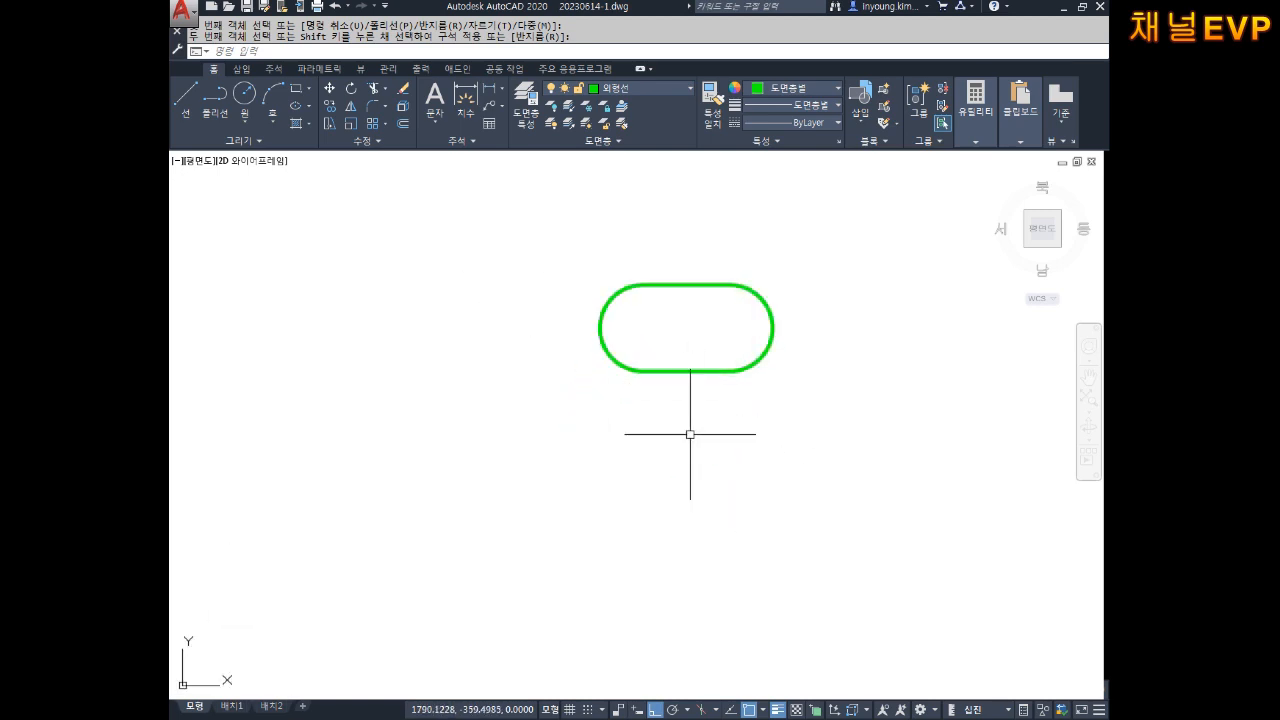